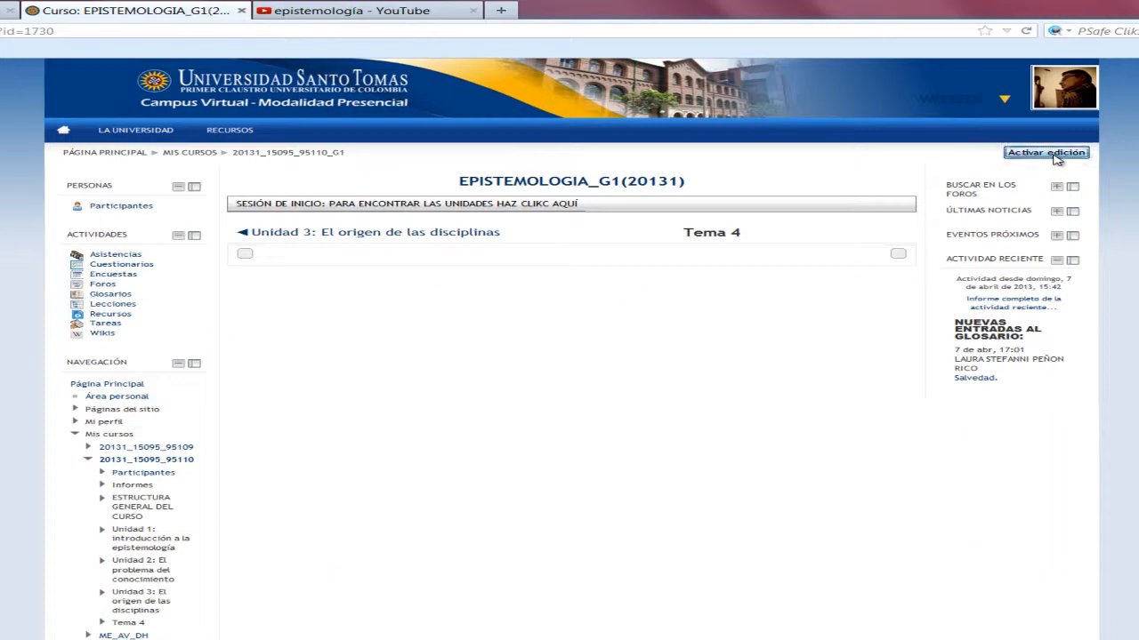
Turn on course editing and open the Tema 4 section's settings, with the default section name option disabled.
{"action": "left_click", "coordinate": [875, 213]}
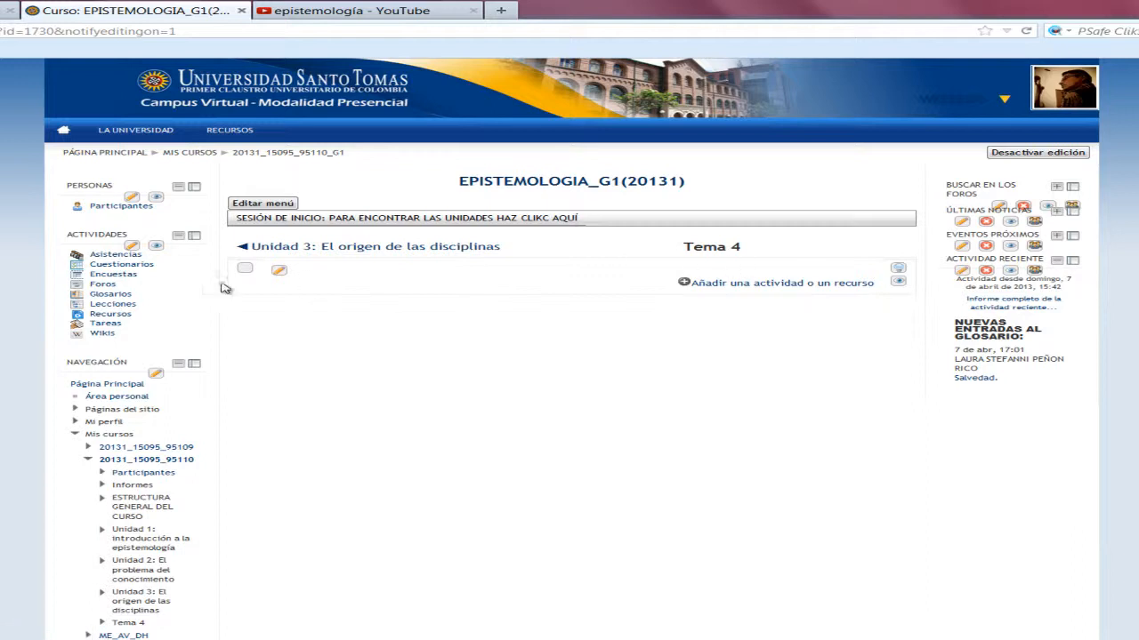
{"action": "left_click", "coordinate": [277, 272]}
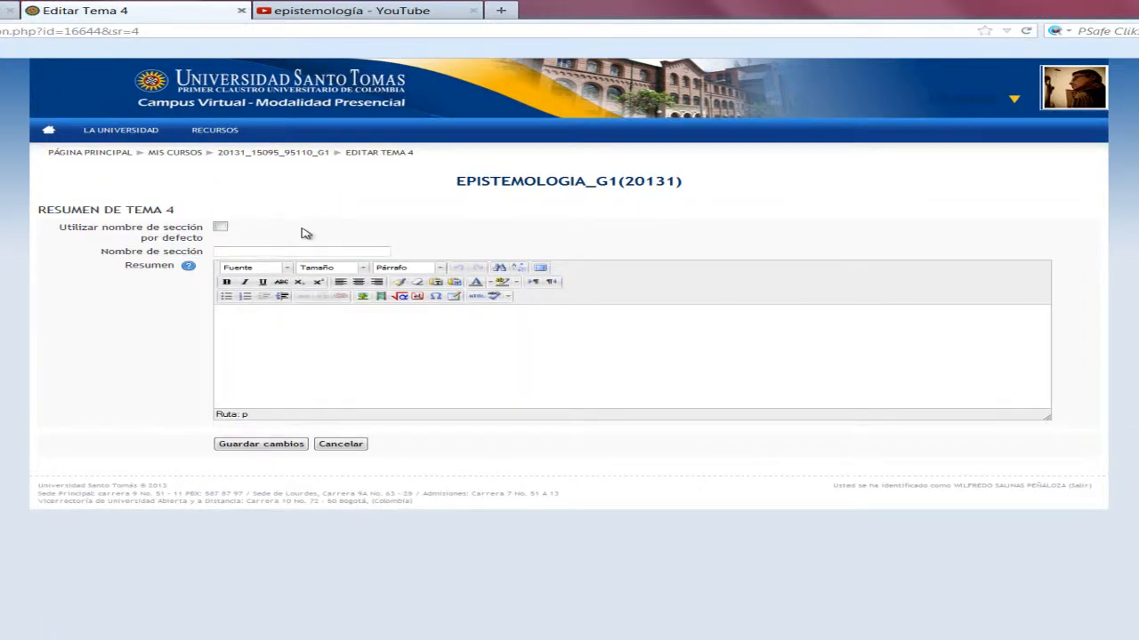
{"action": "left_click", "coordinate": [220, 227]}
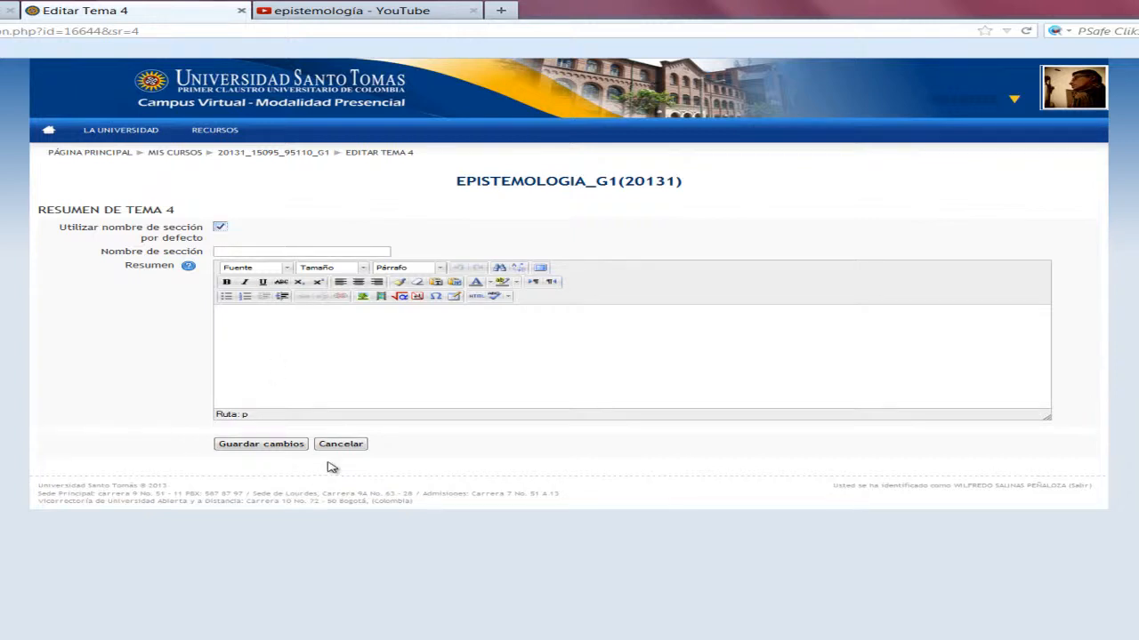
{"action": "left_click", "coordinate": [220, 228]}
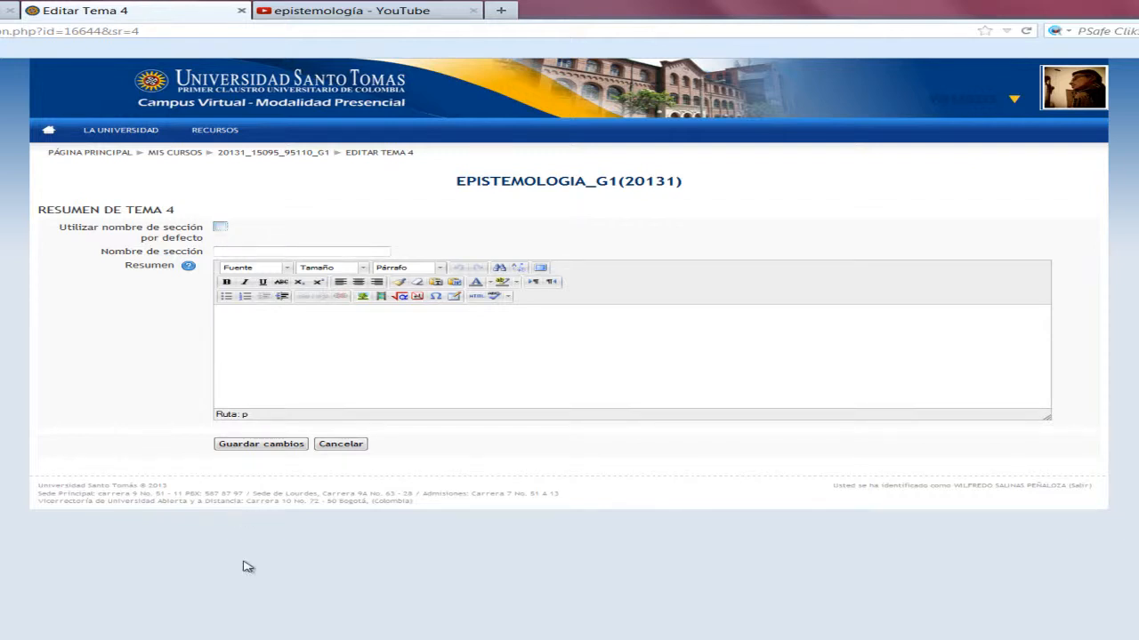
Name the section "Sesión 1: Nombre de la sesión", enter the summary "Objetivo de formación: Escribir el objetivo" on two lines, and save.
{"action": "left_click", "coordinate": [232, 254]}
{"action": "left_click", "coordinate": [305, 353]}
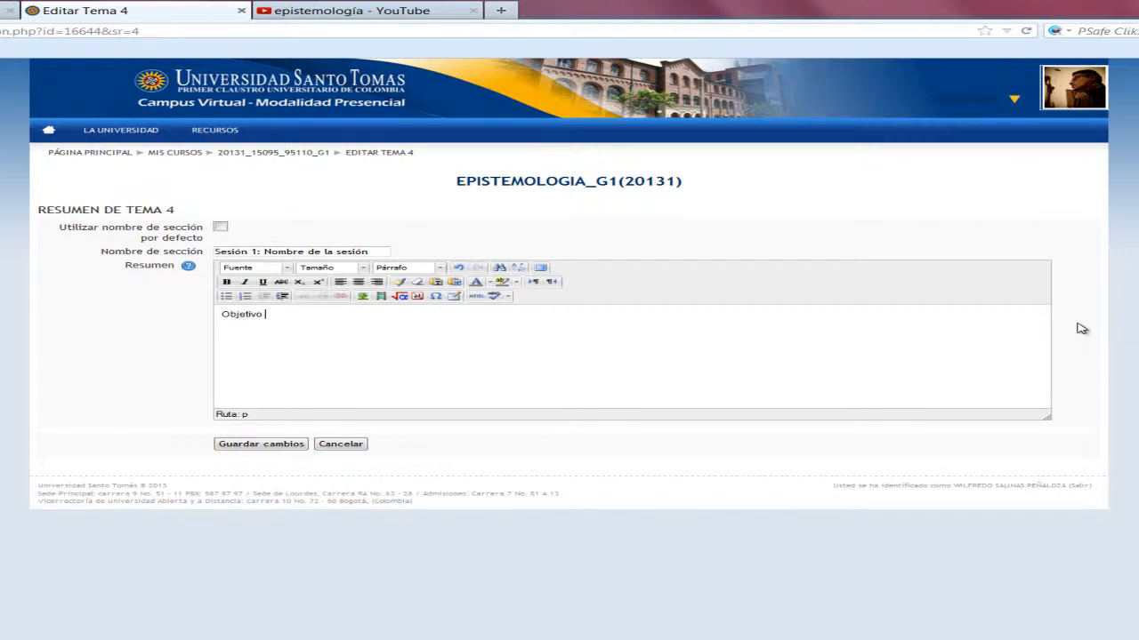
{"action": "type", "text": "ormación:"}
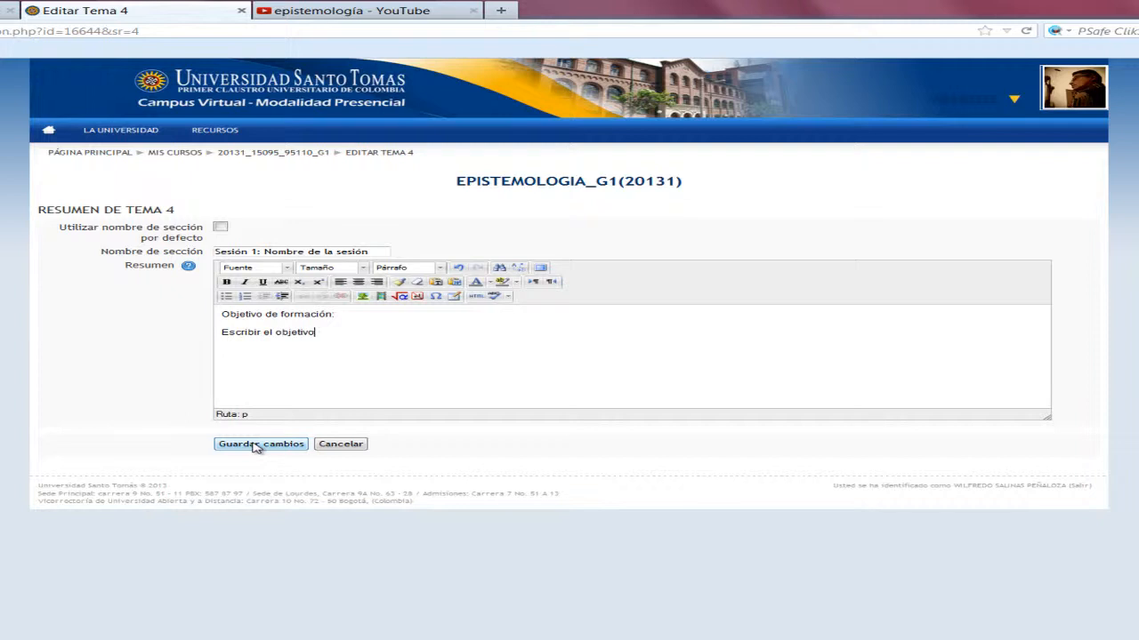
{"action": "left_click", "coordinate": [255, 447]}
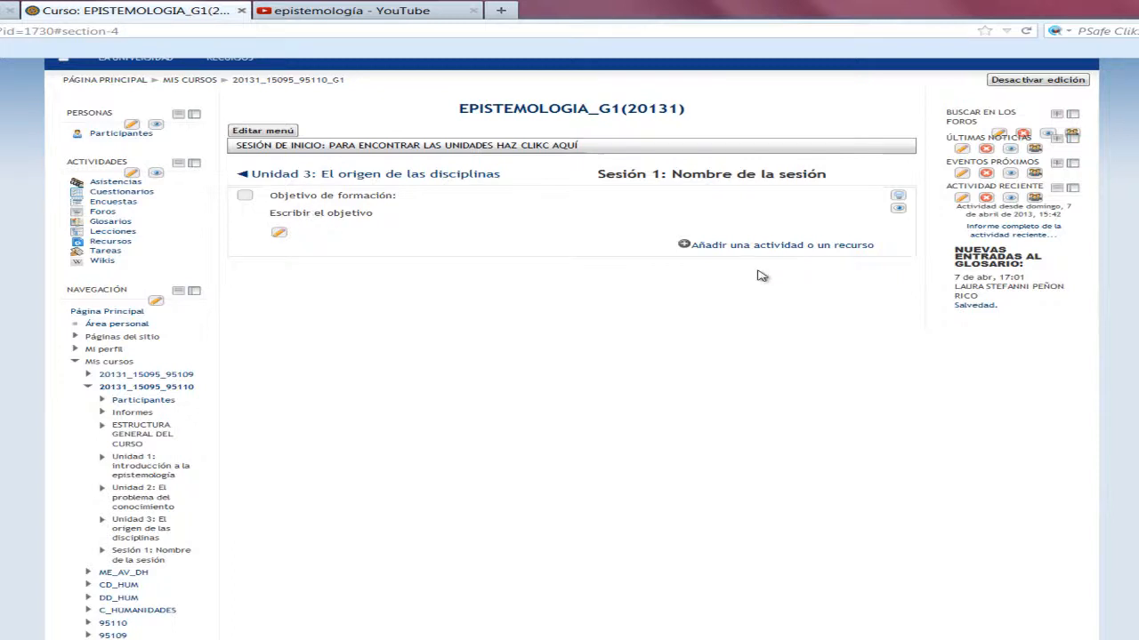
Add an Etiqueta resource to Sesión 1 with the text "FUNDAMENTACIÓN TEÓRICA".
{"action": "scroll", "coordinate": [562, 392], "scroll_direction": "up", "scroll_amount": 2}
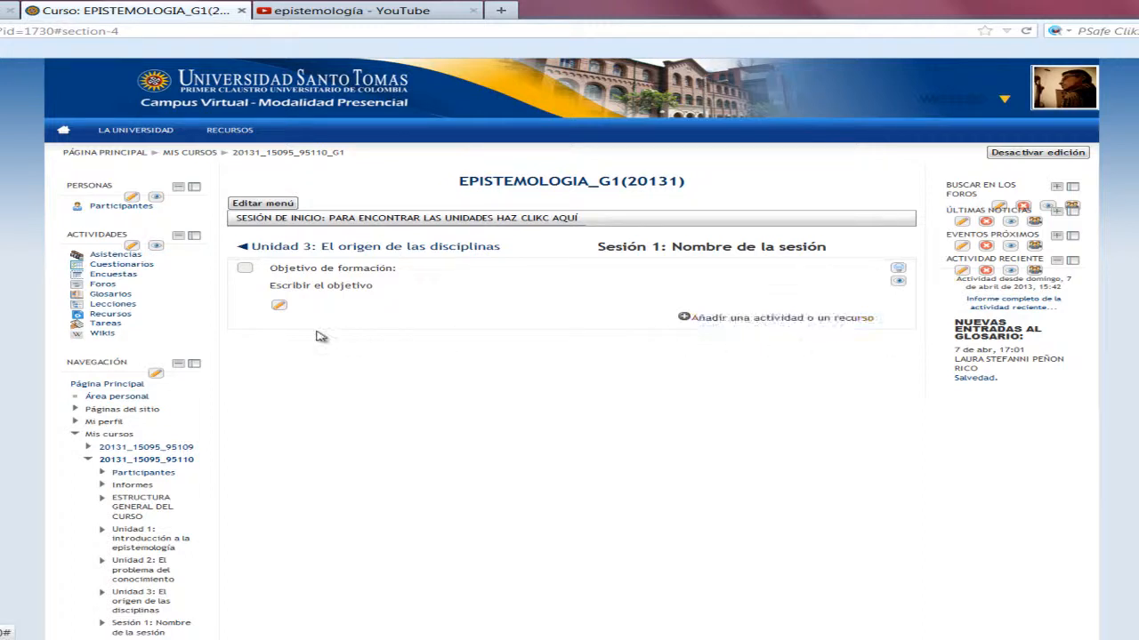
{"action": "left_click", "coordinate": [735, 322]}
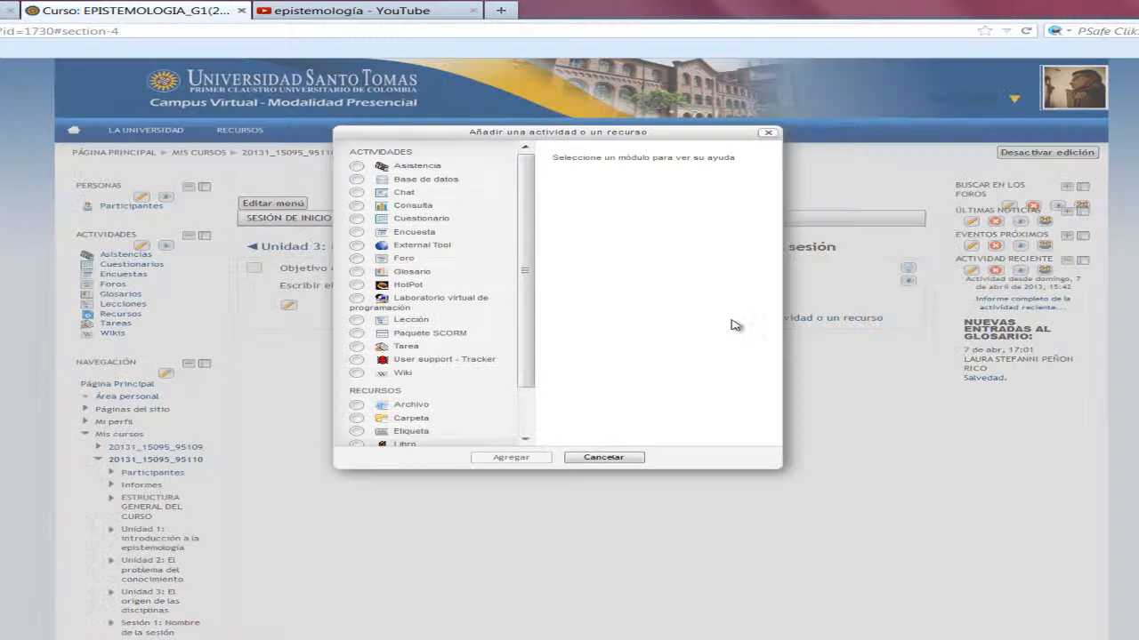
{"action": "left_click_drag", "start_coordinate": [523, 372], "coordinate": [527, 403]}
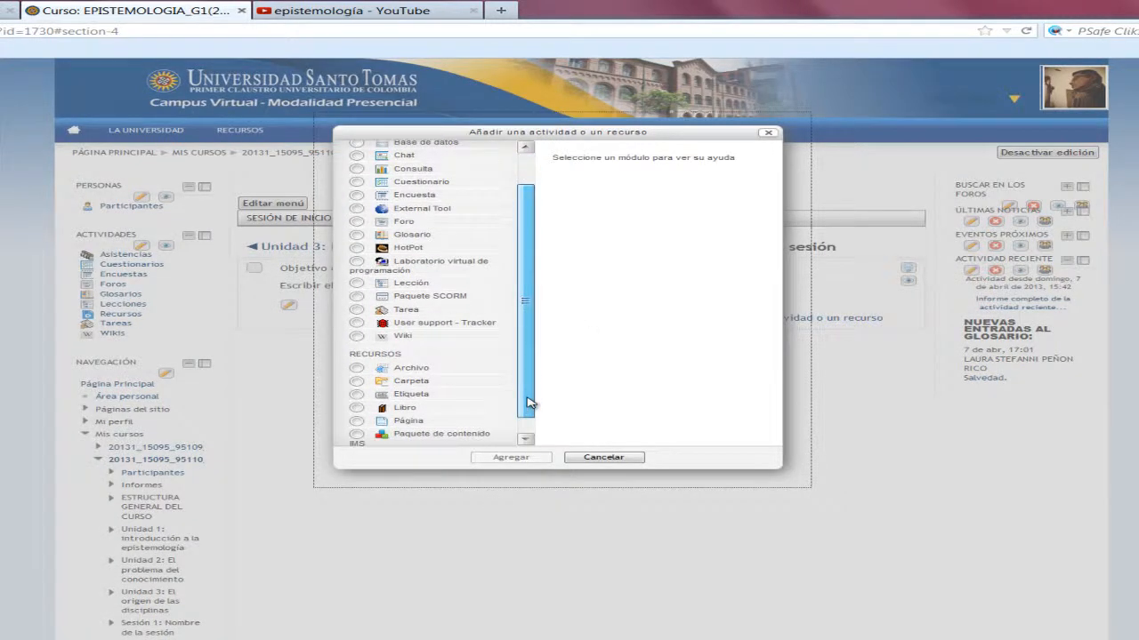
{"action": "left_click", "coordinate": [357, 395]}
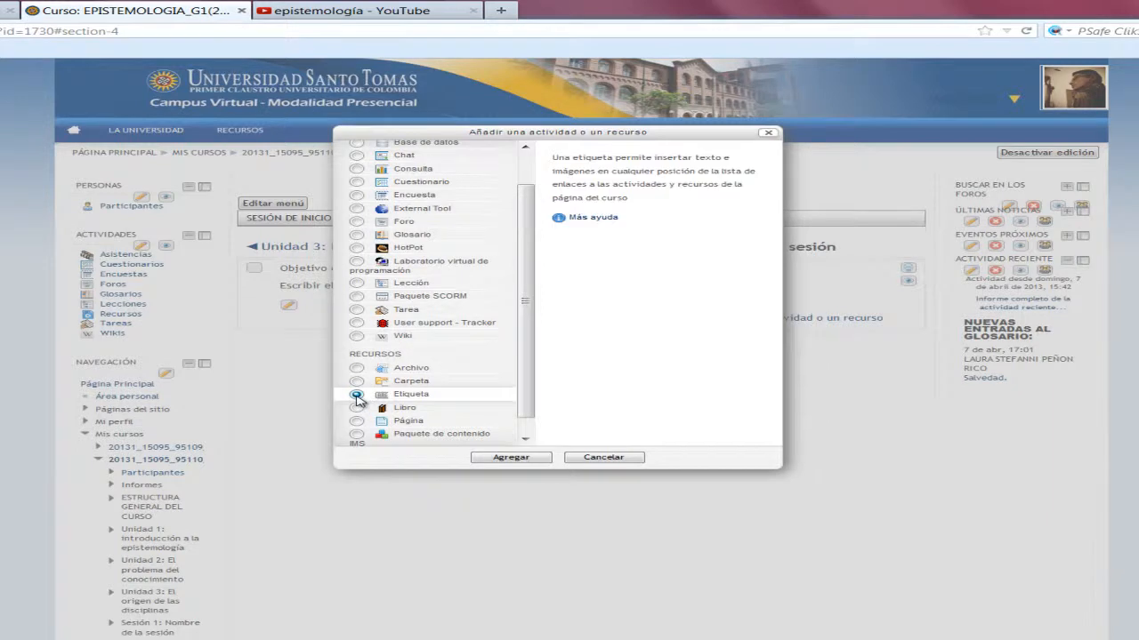
{"action": "left_click", "coordinate": [512, 458]}
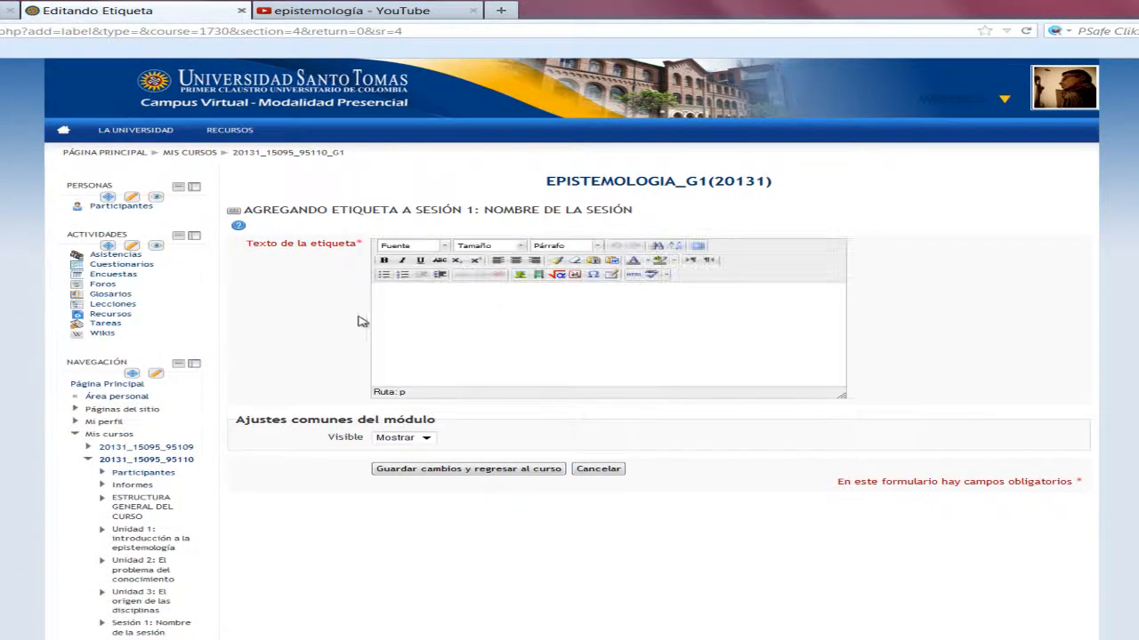
{"action": "left_click", "coordinate": [405, 297]}
{"action": "key", "text": "Caps_Lock"}
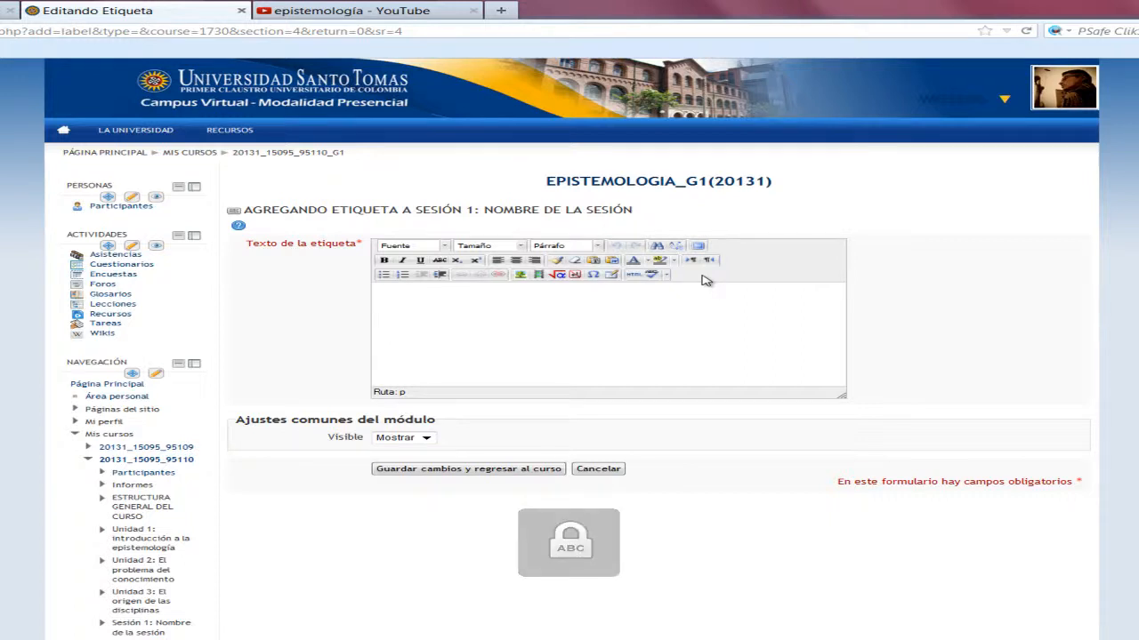
{"action": "type", "text": "UN"}
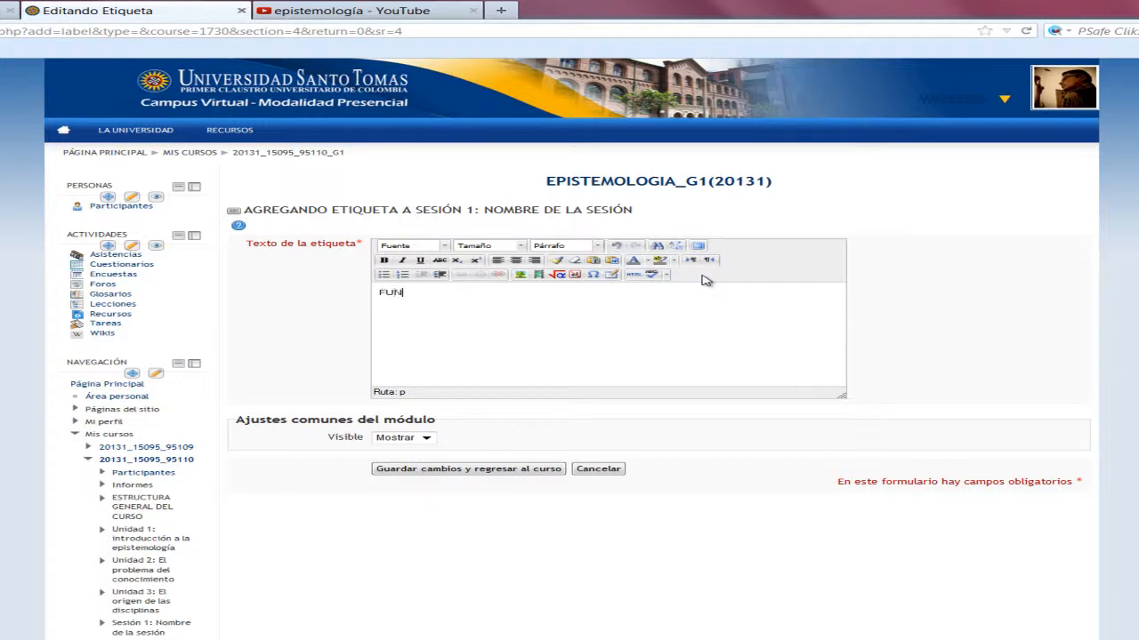
{"action": "type", "text": "DAMENTACIÓN TEÓRICA"}
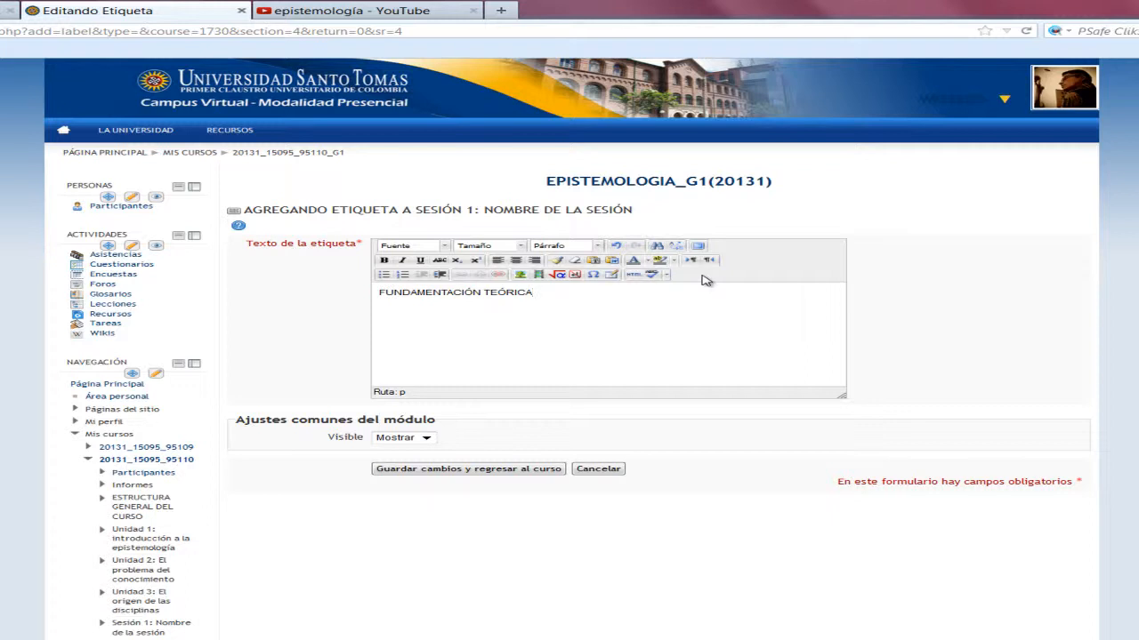
Format the "FUNDAMENTACIÓN TEÓRICA" label text as bold at size 5 (18pt).
{"action": "key", "text": "shift+Home"}
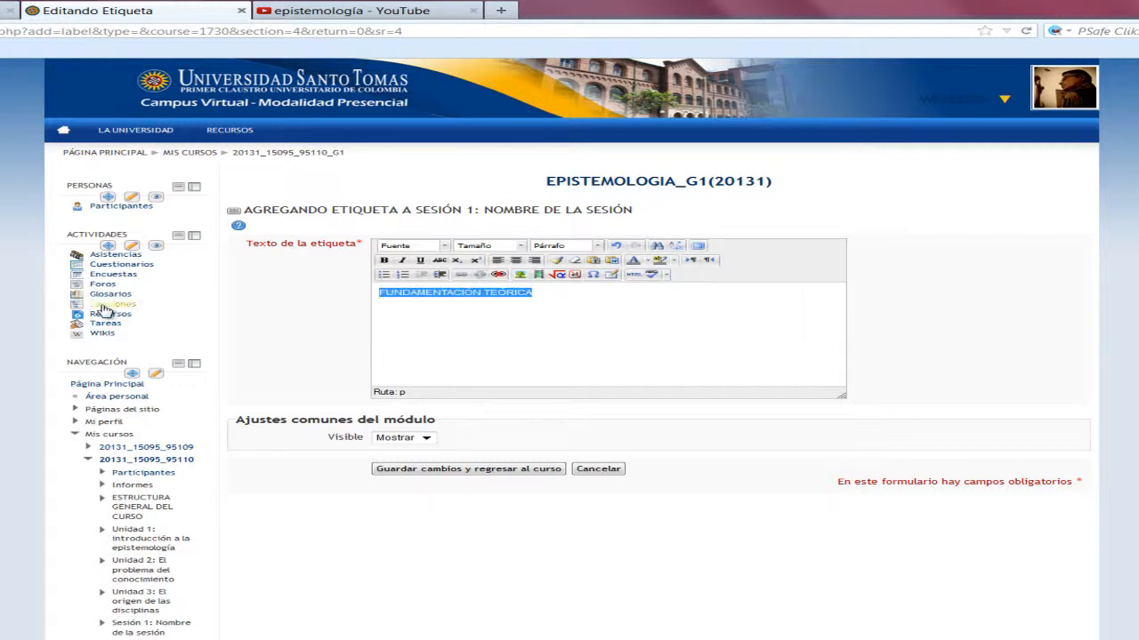
{"action": "left_click", "coordinate": [383, 263]}
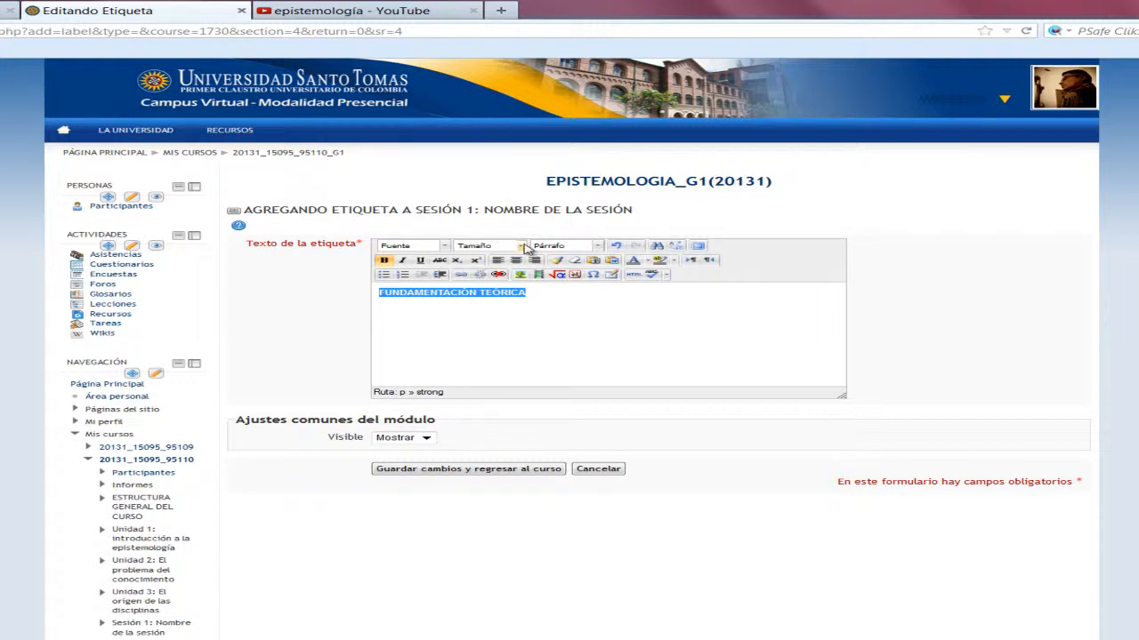
{"action": "left_click", "coordinate": [523, 246]}
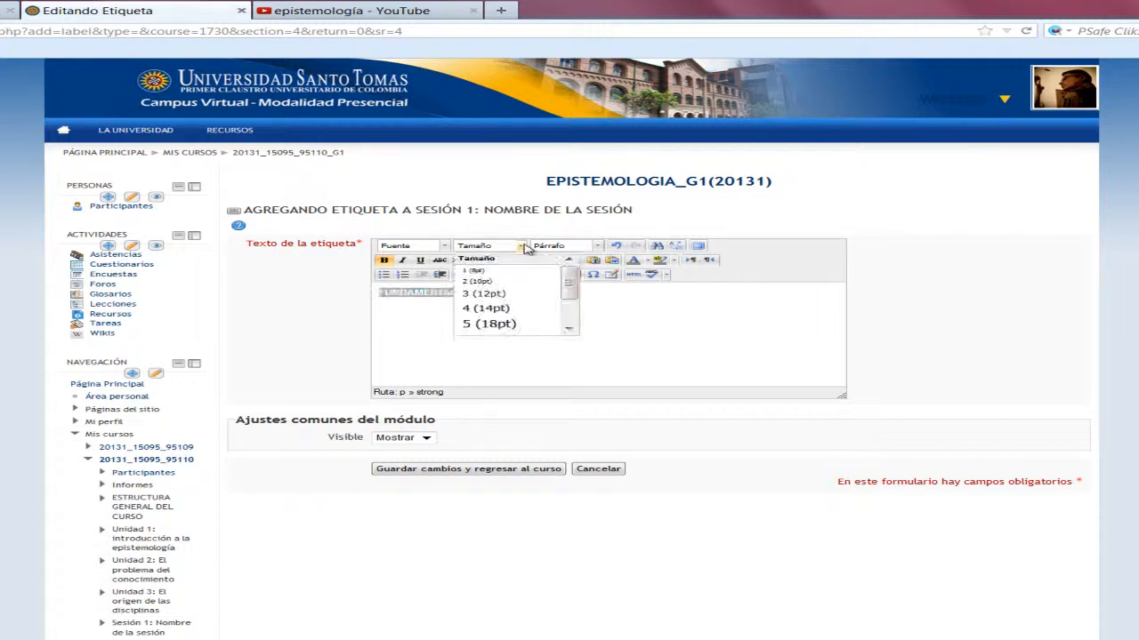
{"action": "left_click", "coordinate": [549, 307]}
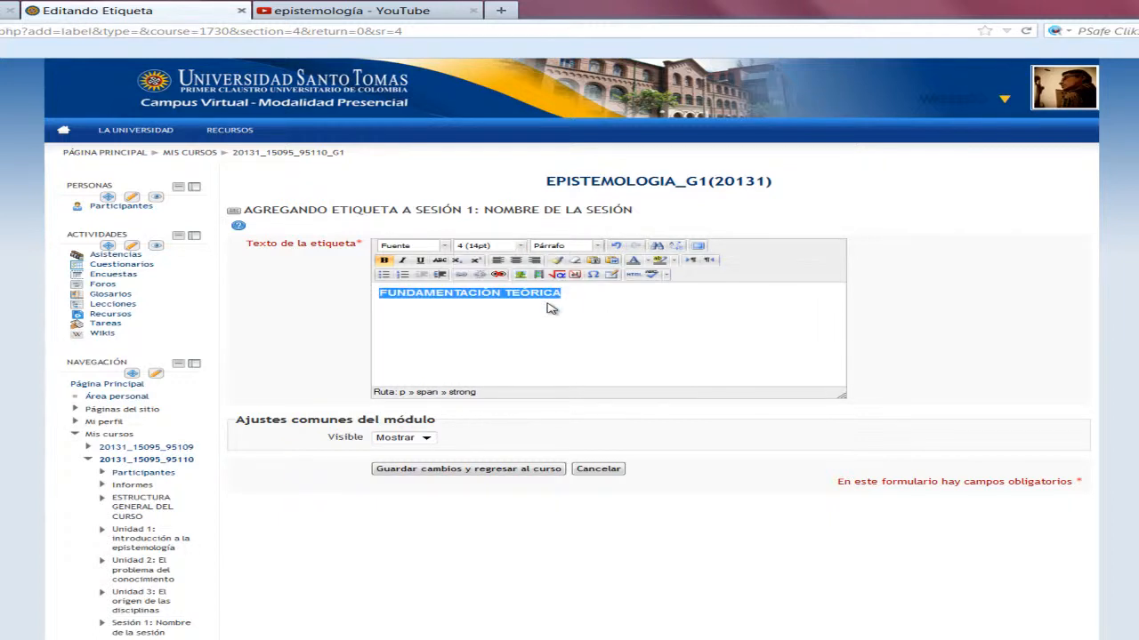
{"action": "left_click", "coordinate": [522, 246]}
{"action": "left_click", "coordinate": [494, 324]}
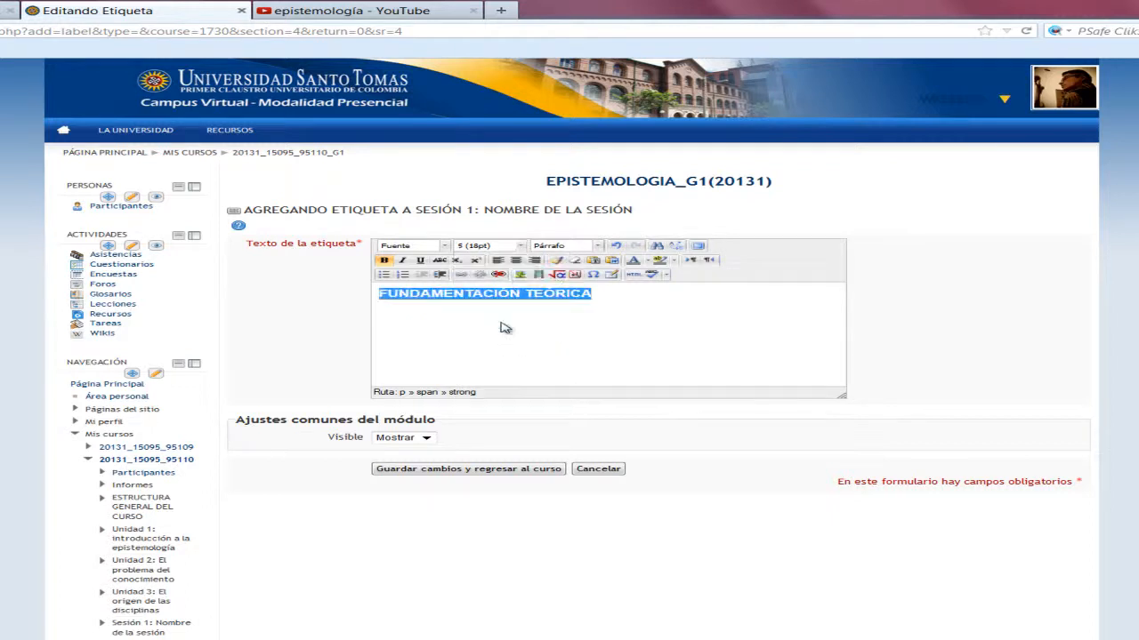
{"action": "left_click", "coordinate": [594, 305]}
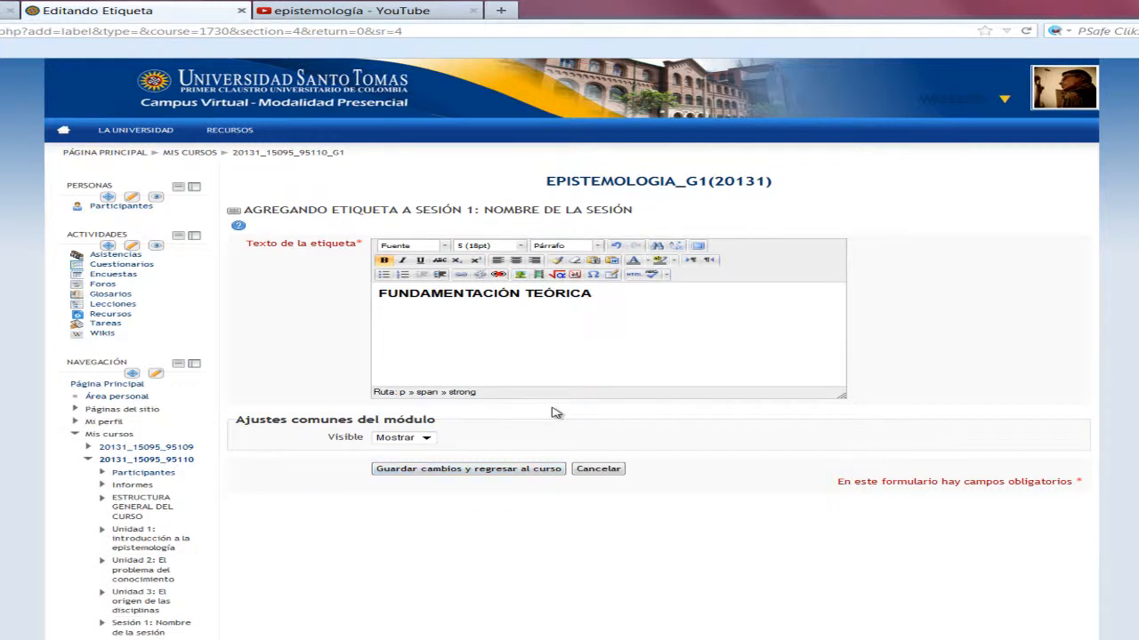
Underline the label text, then save the label and return to the course.
{"action": "left_click_drag", "start_coordinate": [377, 301], "coordinate": [600, 297]}
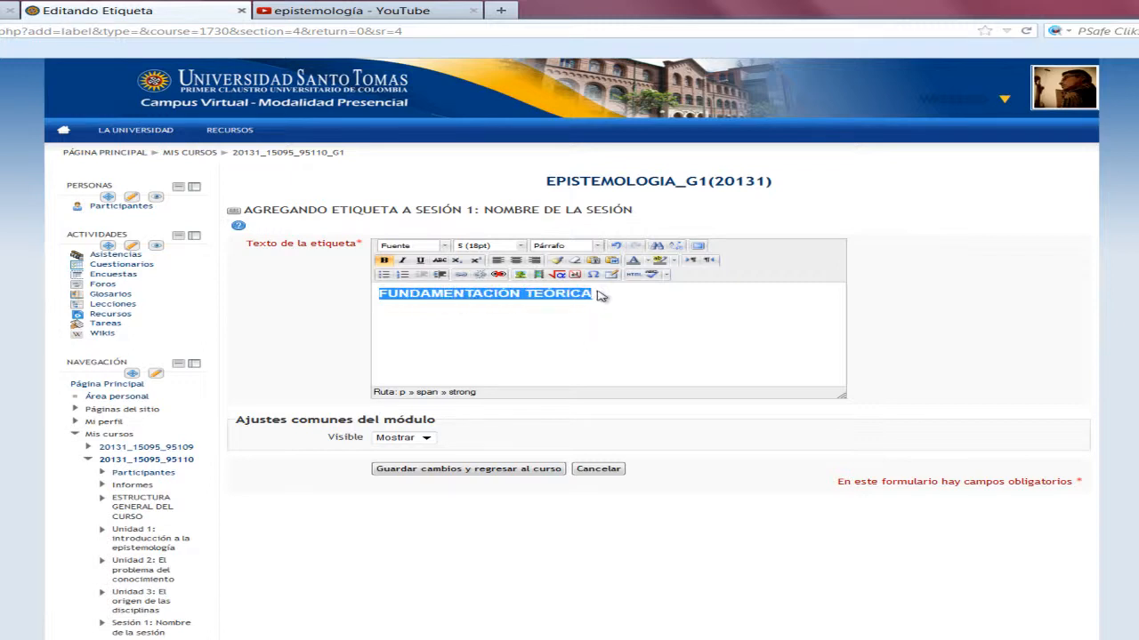
{"action": "left_click", "coordinate": [419, 260]}
{"action": "left_click", "coordinate": [574, 354]}
{"action": "left_click", "coordinate": [534, 471]}
{"action": "left_click", "coordinate": [533, 471]}
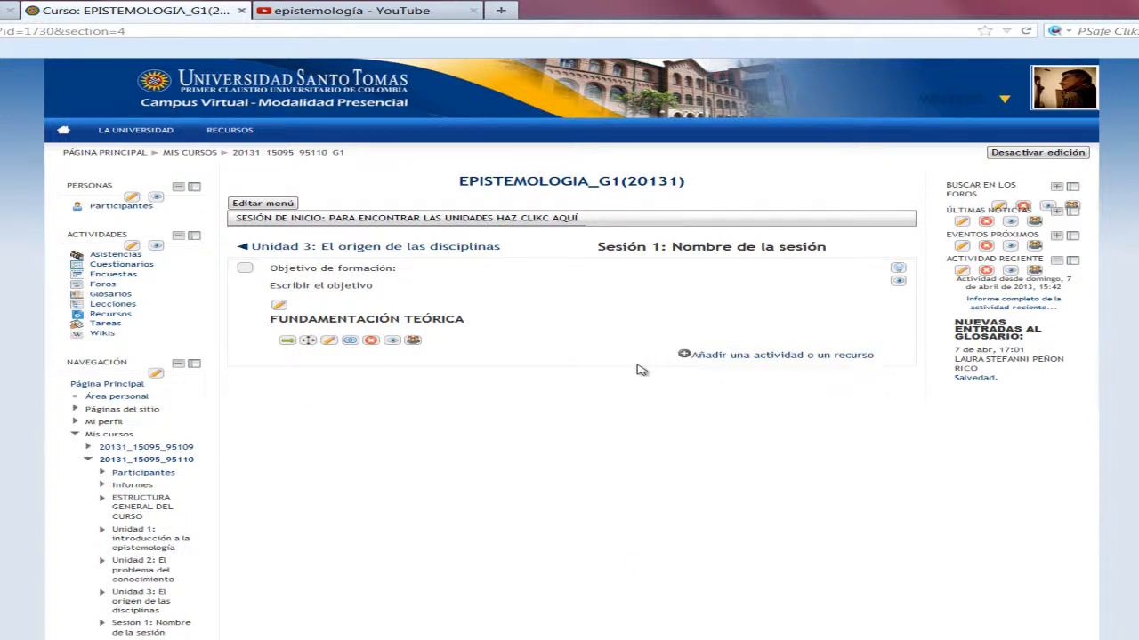
Add a Lección activity to Sesión 1.
{"action": "left_click", "coordinate": [788, 359]}
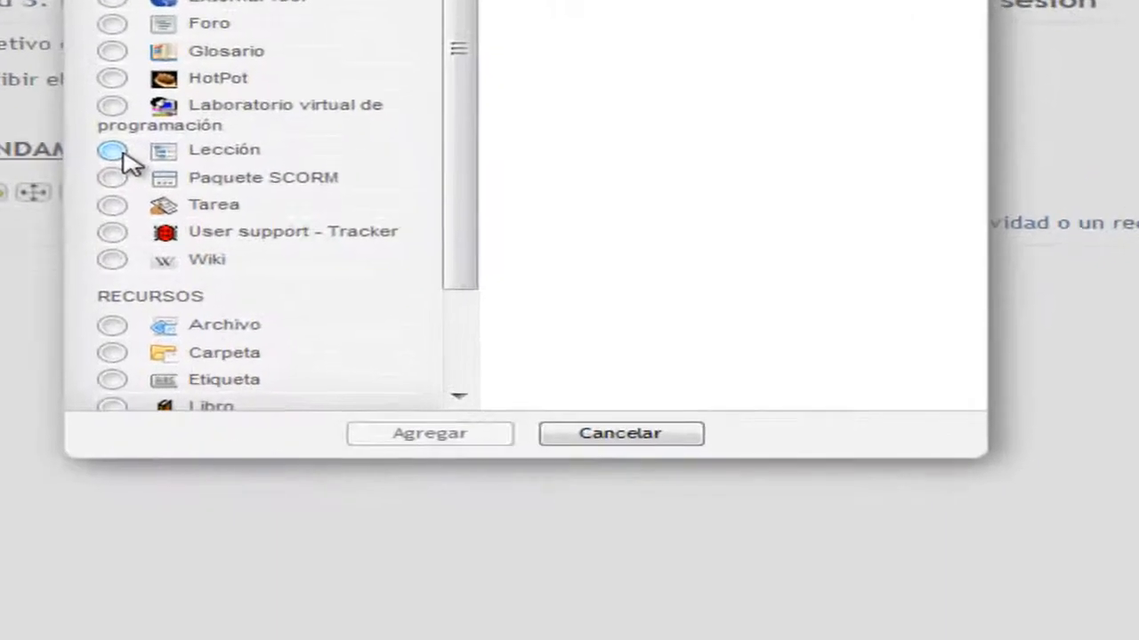
{"action": "left_click", "coordinate": [357, 320]}
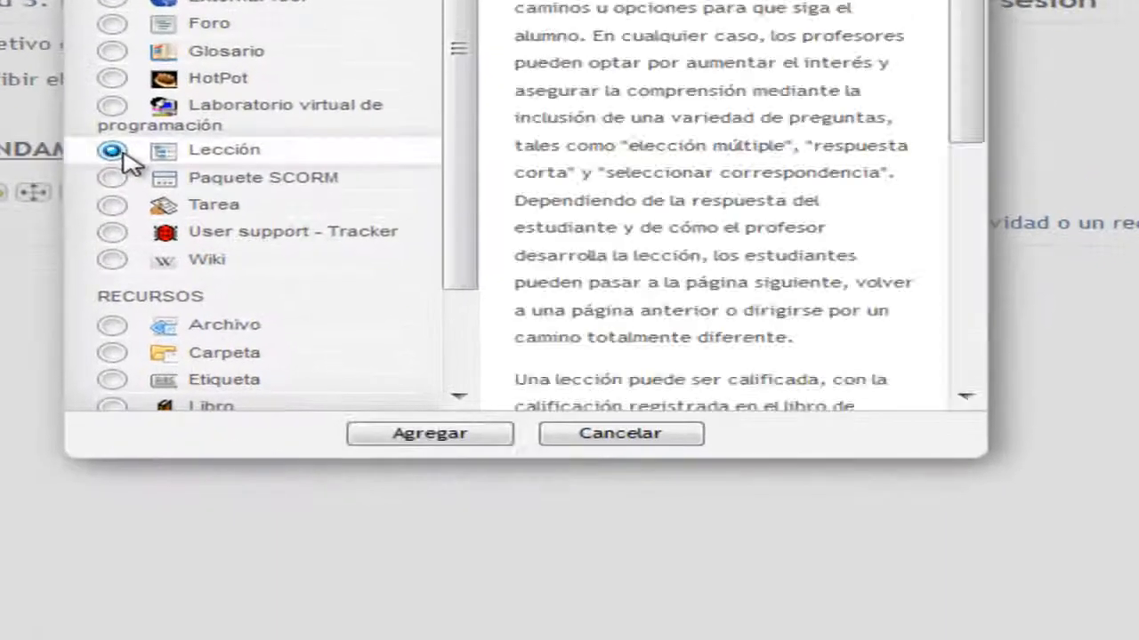
{"action": "left_click", "coordinate": [496, 440]}
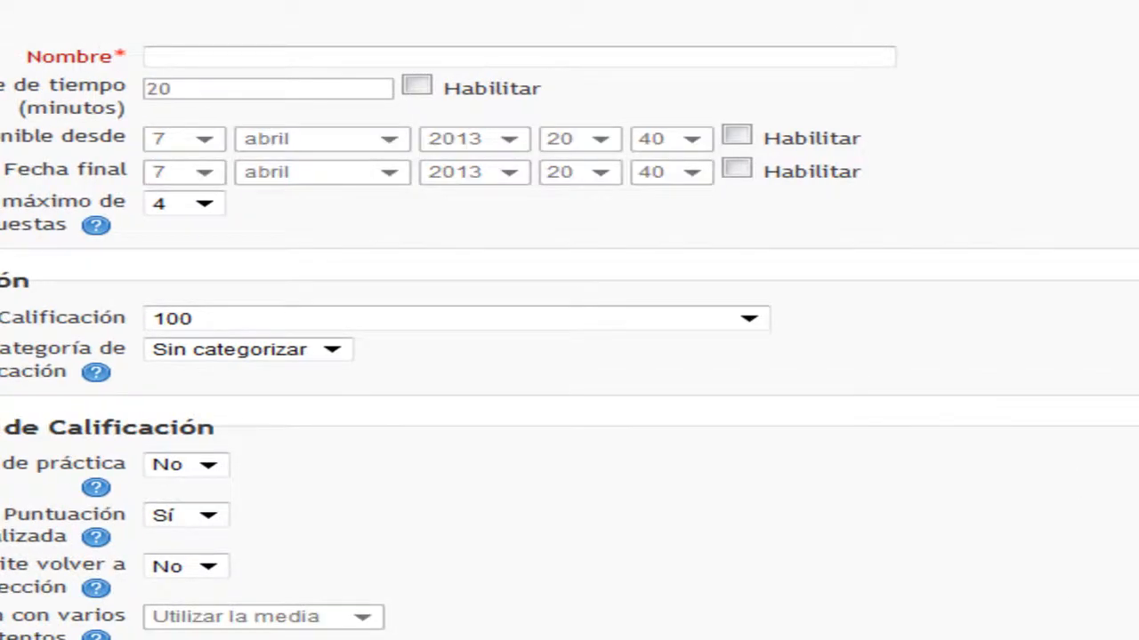
Look over the new lesson's settings and name the lesson "Lección de fundamentación".
{"action": "scroll", "coordinate": [569, 356], "scroll_direction": "down", "scroll_amount": 10}
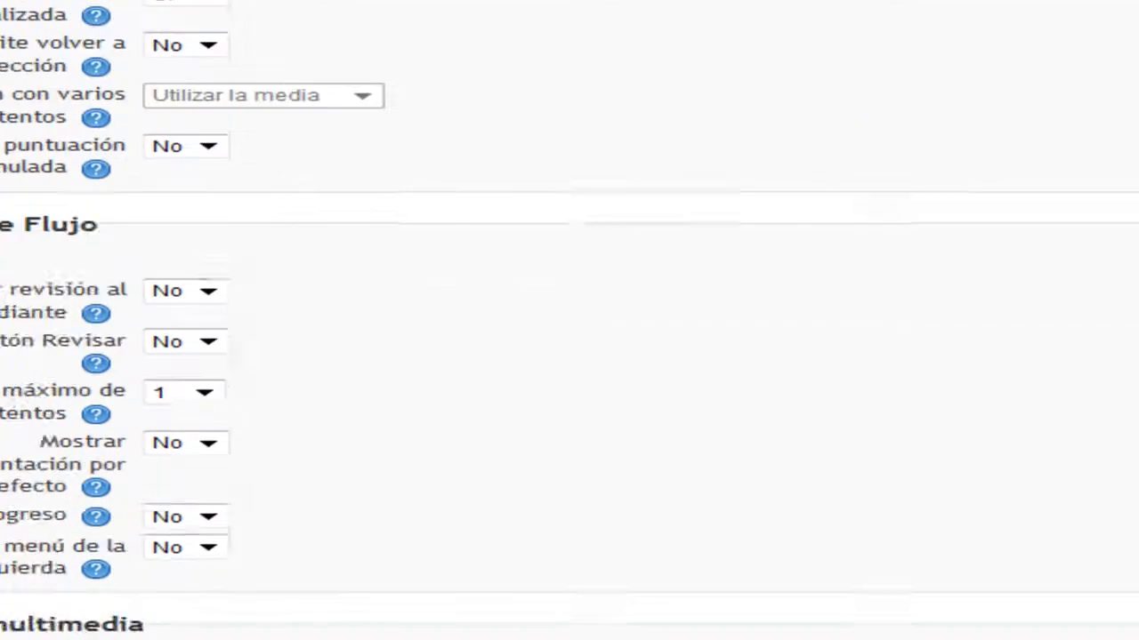
{"action": "scroll", "coordinate": [569, 355], "scroll_direction": "down", "scroll_amount": 2}
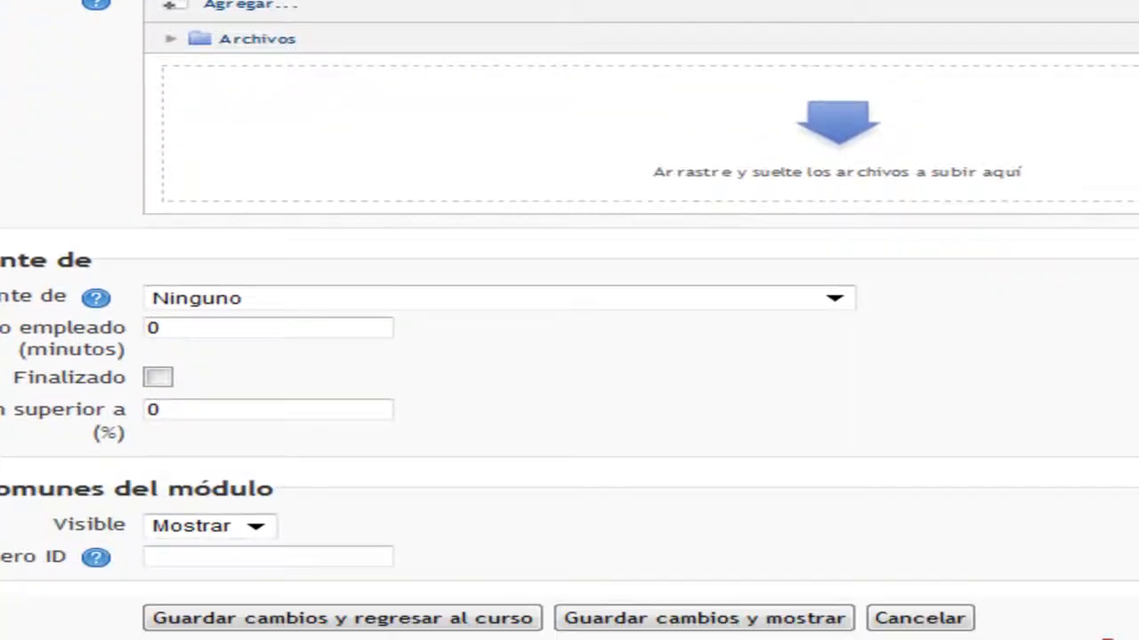
{"action": "scroll", "coordinate": [570, 355], "scroll_direction": "up", "scroll_amount": 12}
{"action": "left_click", "coordinate": [223, 58]}
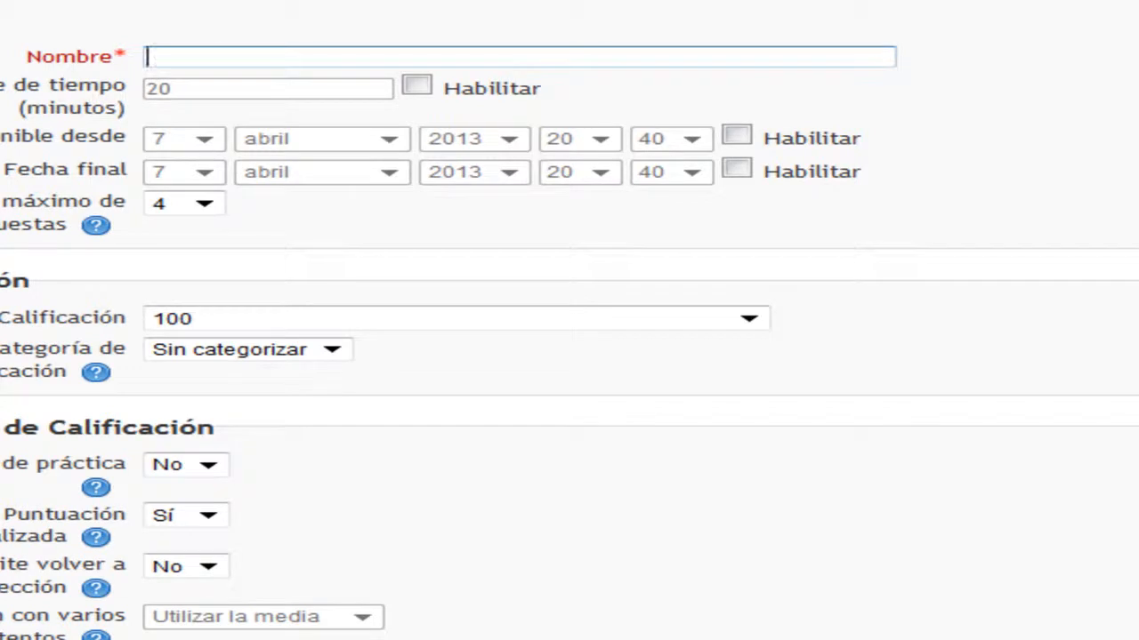
{"action": "type", "text": "lECI"}
{"action": "key", "text": "BackSpace"}
{"action": "key", "text": "BackSpace"}
{"action": "key", "text": "BackSpace"}
{"action": "key", "text": "Caps_Lock"}
{"action": "type", "text": "Lección de fundam"}
{"action": "type", "text": "nntaci"}
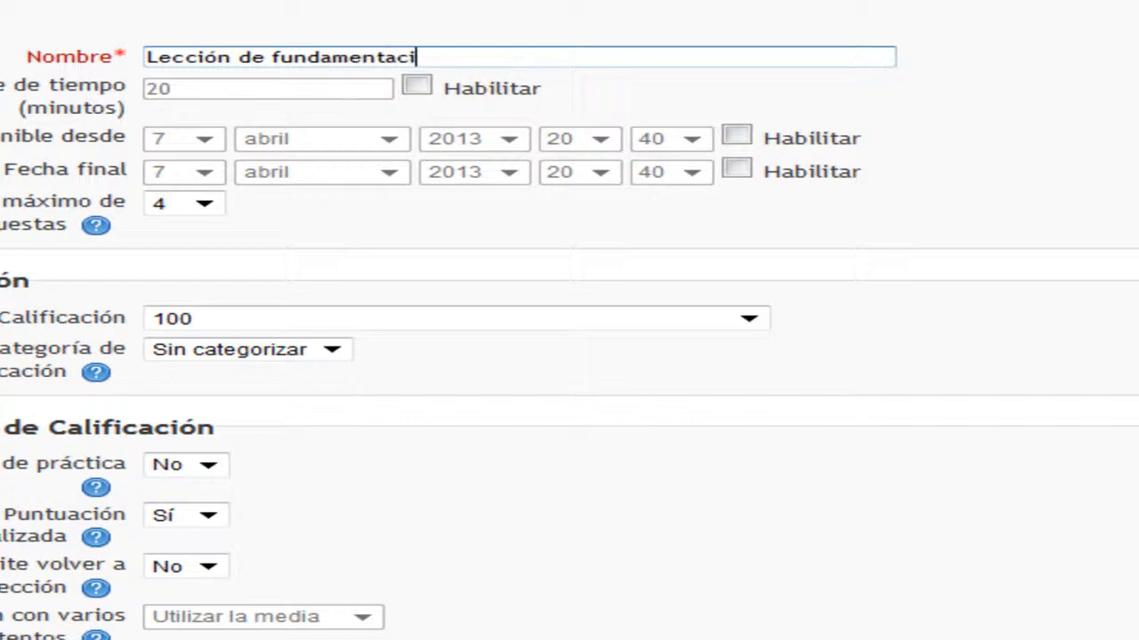
{"action": "type", "text": "ón"}
{"action": "left_click", "coordinate": [1079, 39]}
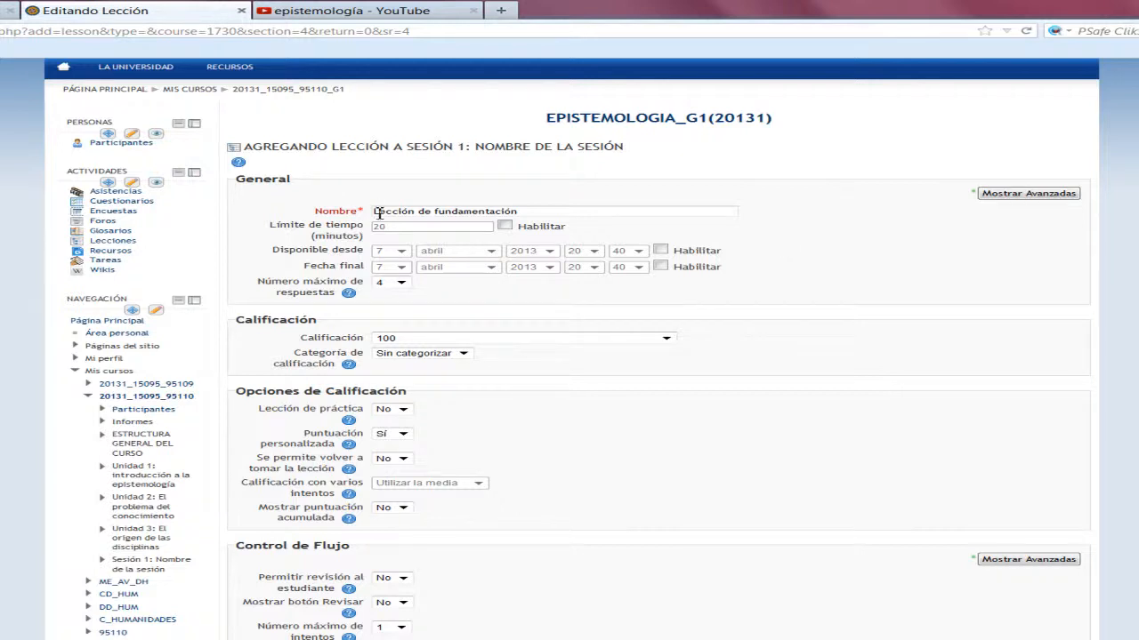
Enable the lesson's Disponible desde and Fecha final dates, and set the final date to 30 abril 2013.
{"action": "left_click", "coordinate": [509, 227]}
{"action": "left_click", "coordinate": [506, 227]}
{"action": "left_click", "coordinate": [661, 251]}
{"action": "left_click", "coordinate": [661, 269]}
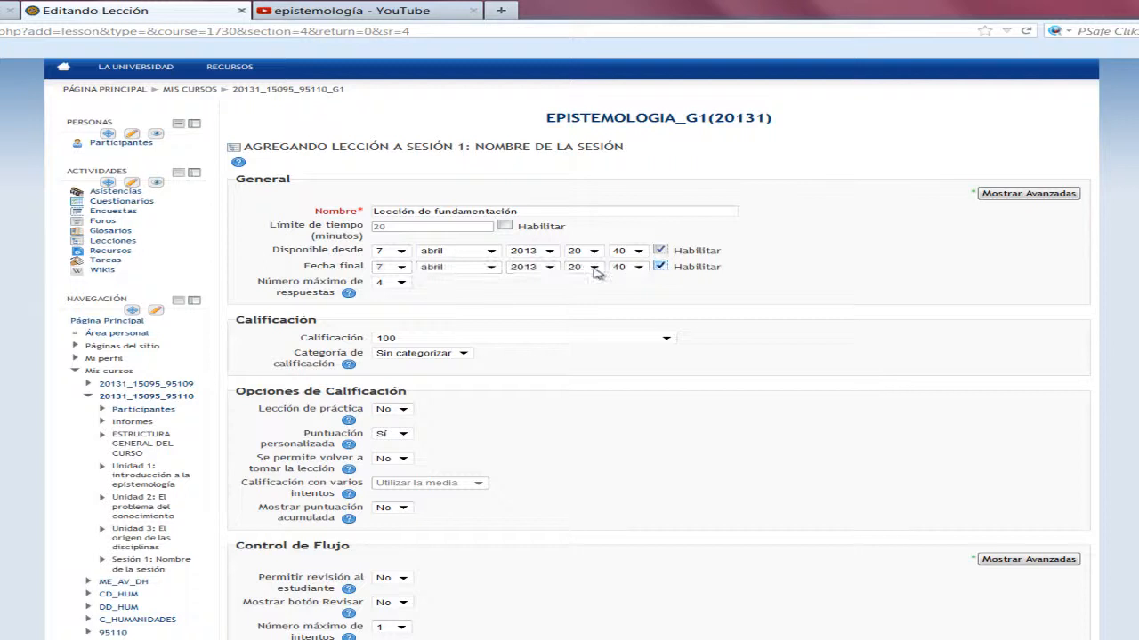
{"action": "left_click", "coordinate": [402, 268]}
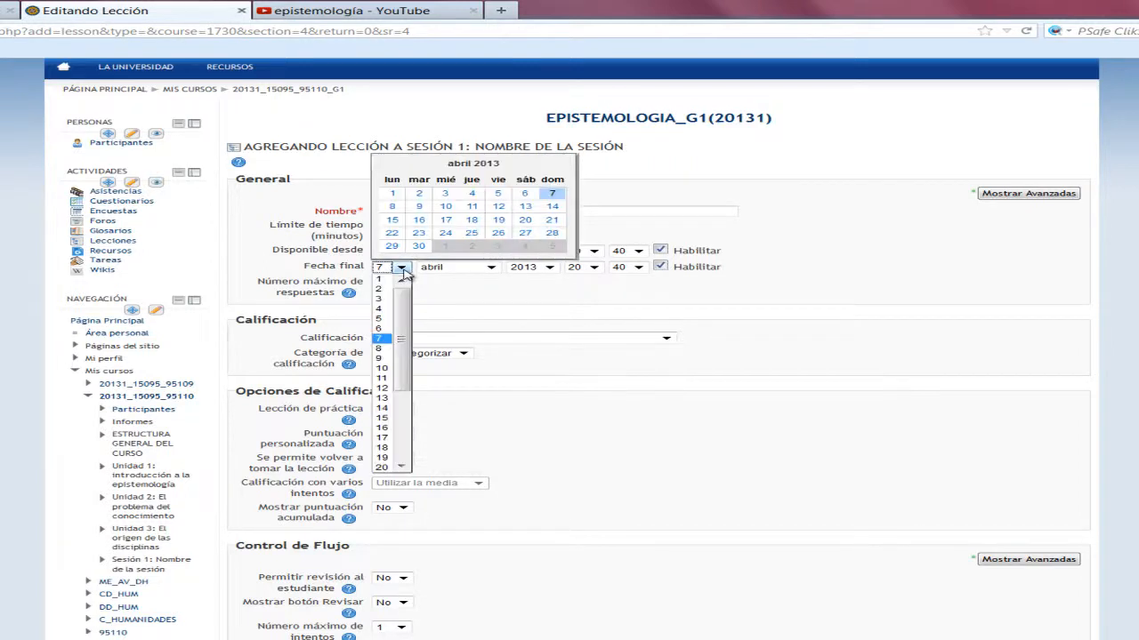
{"action": "left_click", "coordinate": [423, 247]}
{"action": "left_click", "coordinate": [419, 253]}
{"action": "left_click", "coordinate": [419, 253]}
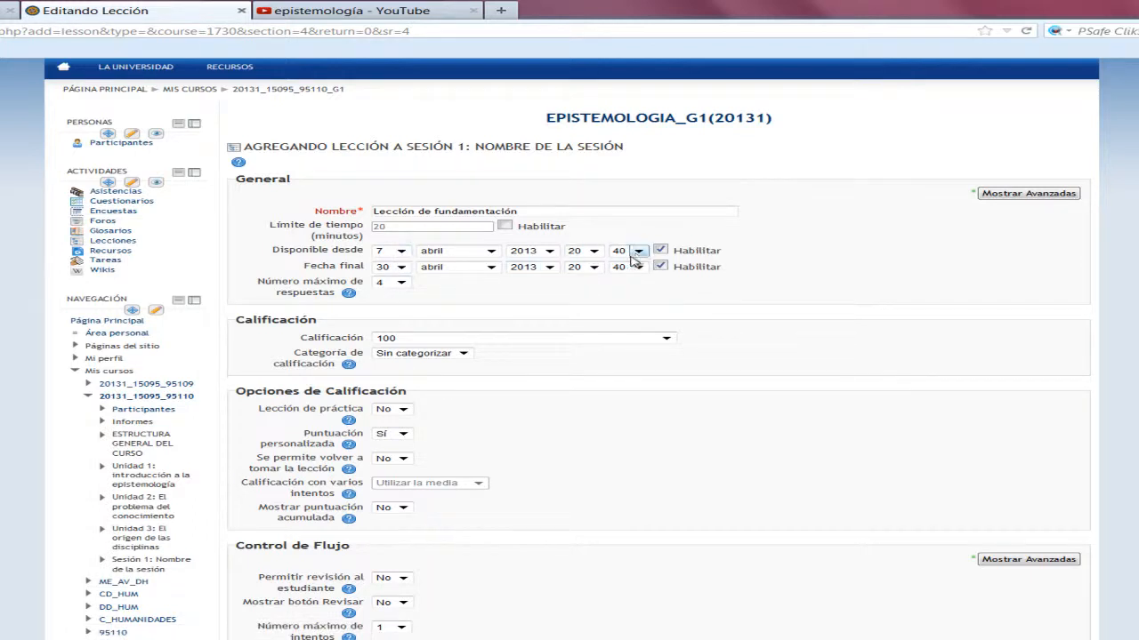
Set the hour and minutes of both Disponible desde and Fecha final to 00:00.
{"action": "left_click", "coordinate": [590, 252]}
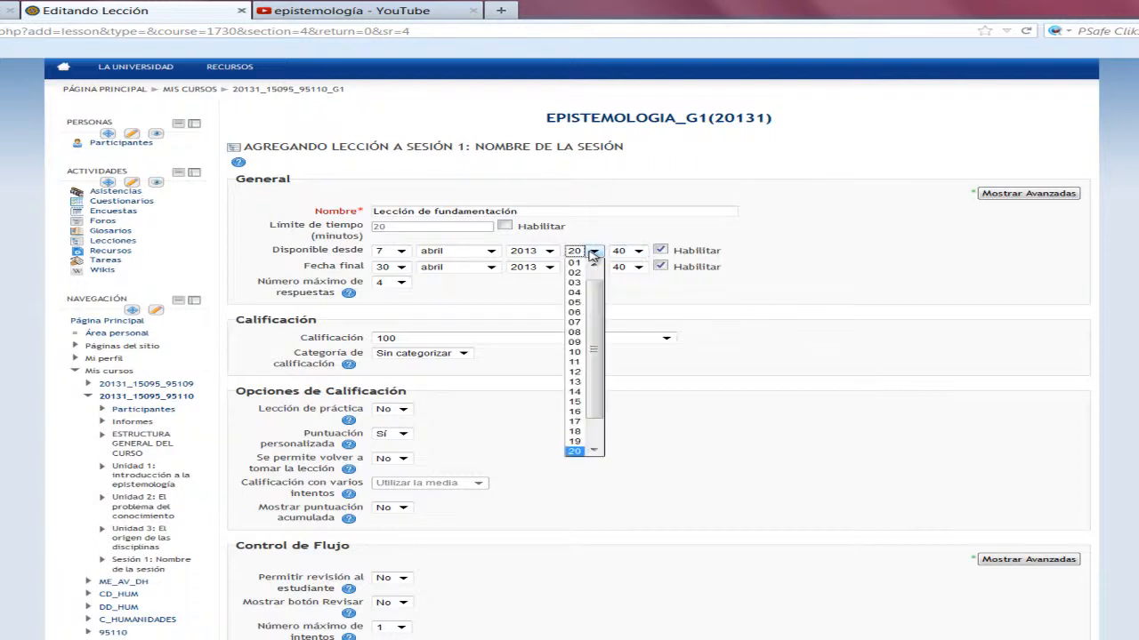
{"action": "left_click", "coordinate": [594, 264]}
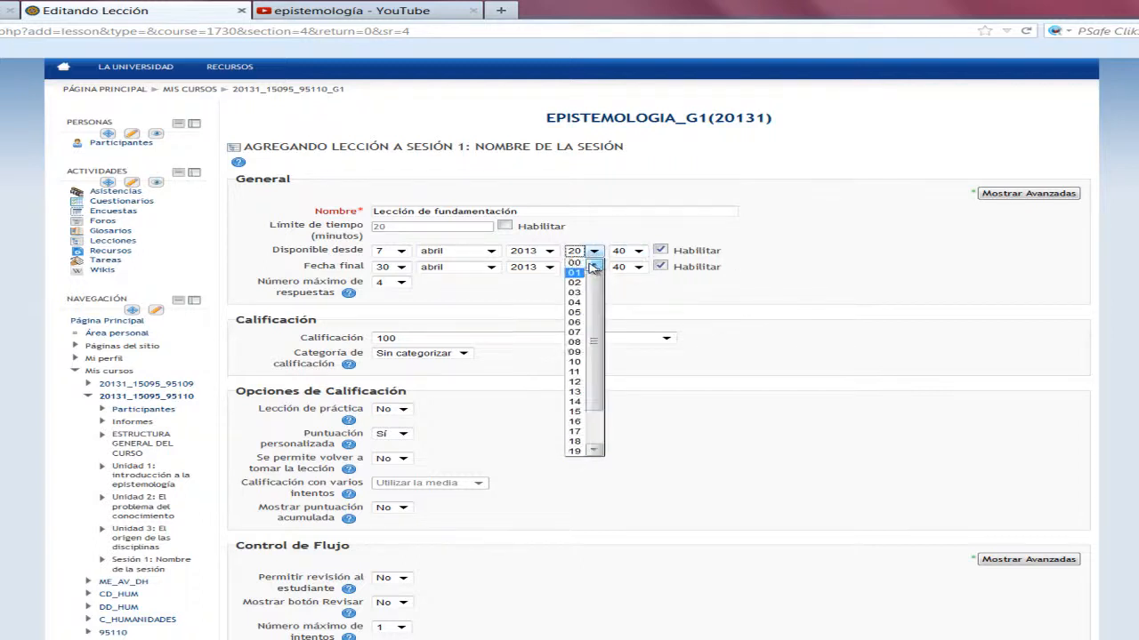
{"action": "left_click", "coordinate": [580, 262]}
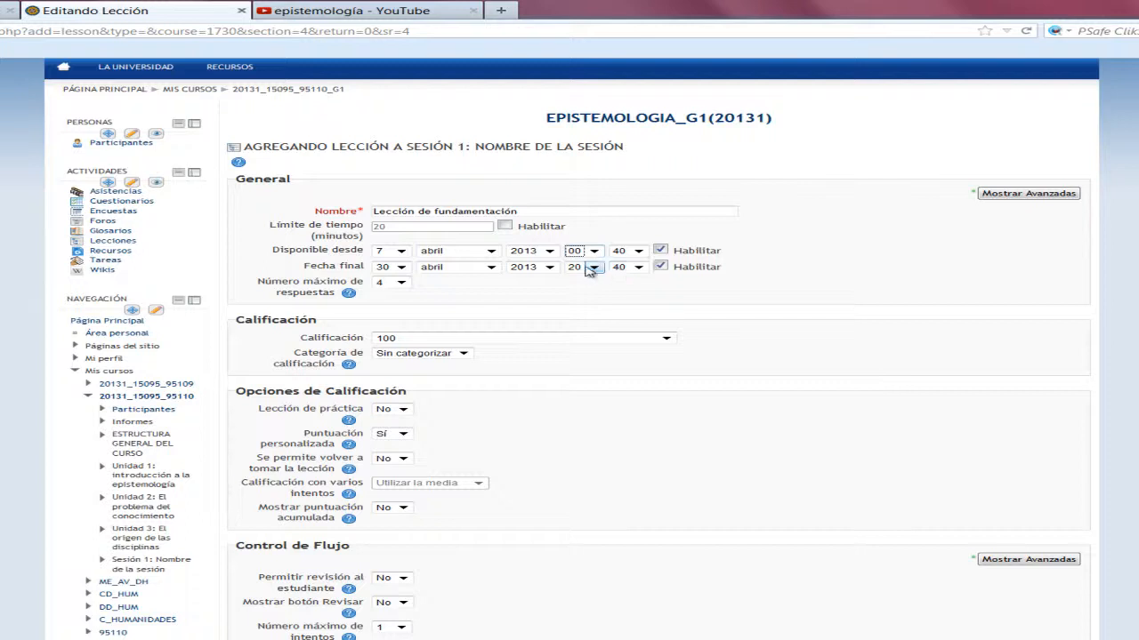
{"action": "left_click", "coordinate": [593, 267]}
{"action": "left_click", "coordinate": [594, 282]}
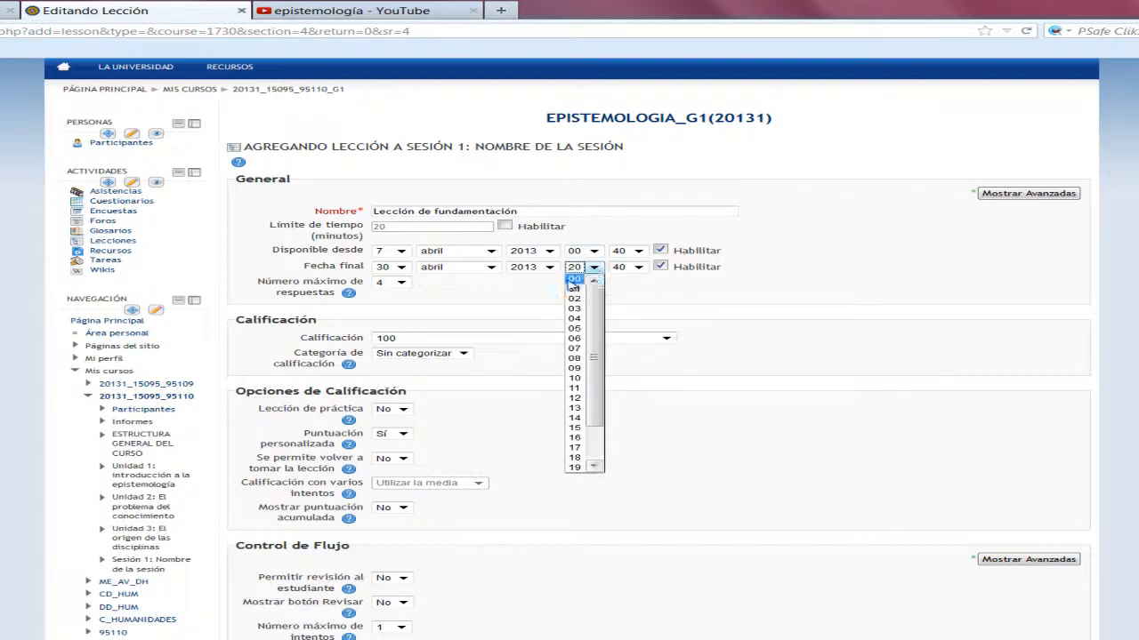
{"action": "left_click", "coordinate": [579, 279]}
{"action": "left_click", "coordinate": [637, 251]}
{"action": "left_click", "coordinate": [620, 262]}
{"action": "left_click", "coordinate": [631, 268]}
{"action": "left_click", "coordinate": [620, 278]}
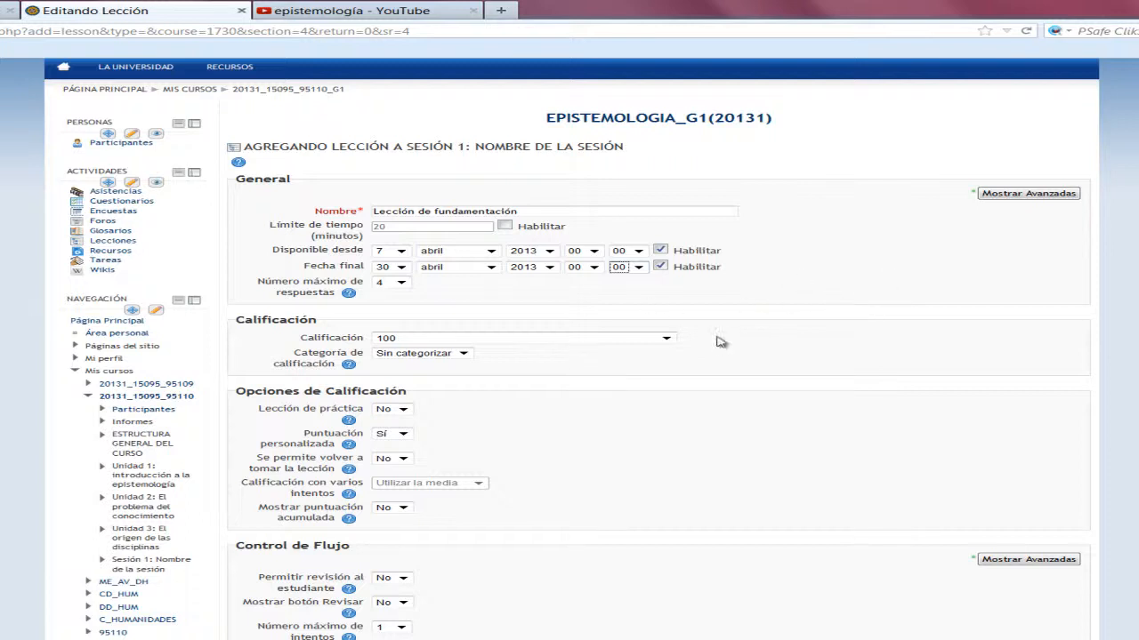
Disable the lesson's Disponible desde and Fecha final dates.
{"action": "left_click", "coordinate": [660, 251]}
{"action": "left_click", "coordinate": [661, 266]}
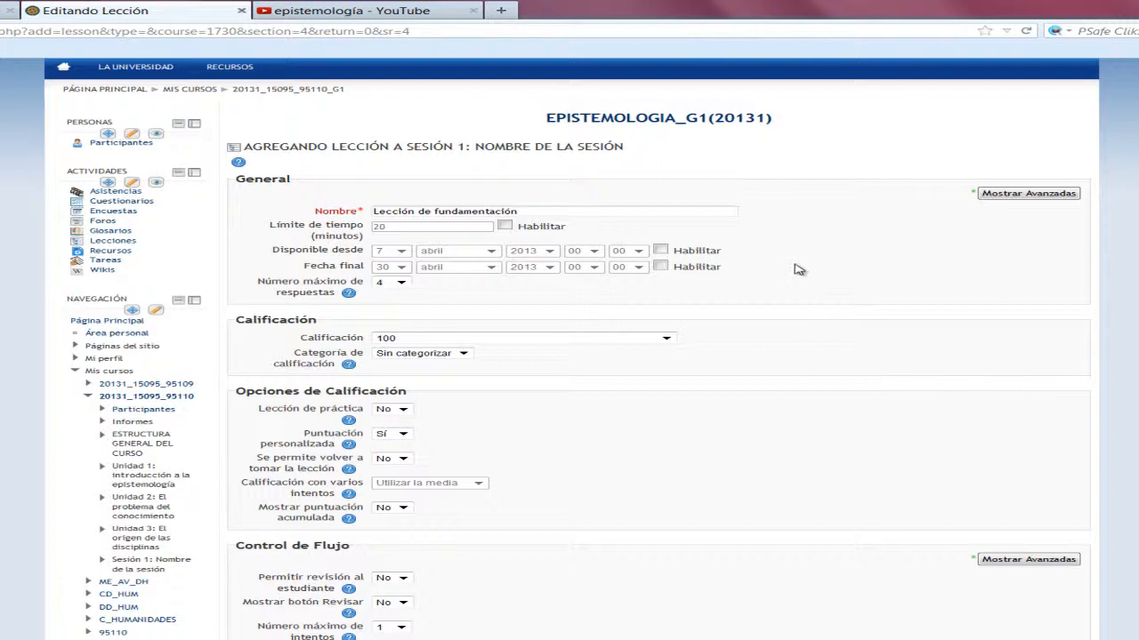
Choose Escala: Decimal 0 a 5 as the lesson's Calificación, and replace it with No hay calificación.
{"action": "scroll", "coordinate": [798, 270], "scroll_direction": "down", "scroll_amount": 1}
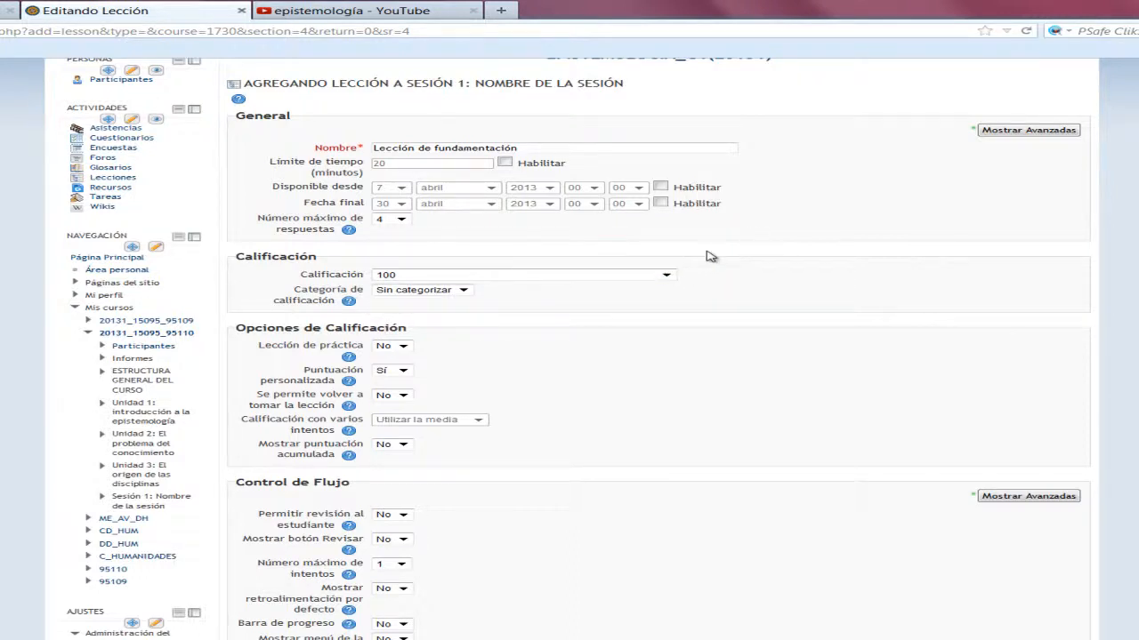
{"action": "left_click", "coordinate": [666, 276]}
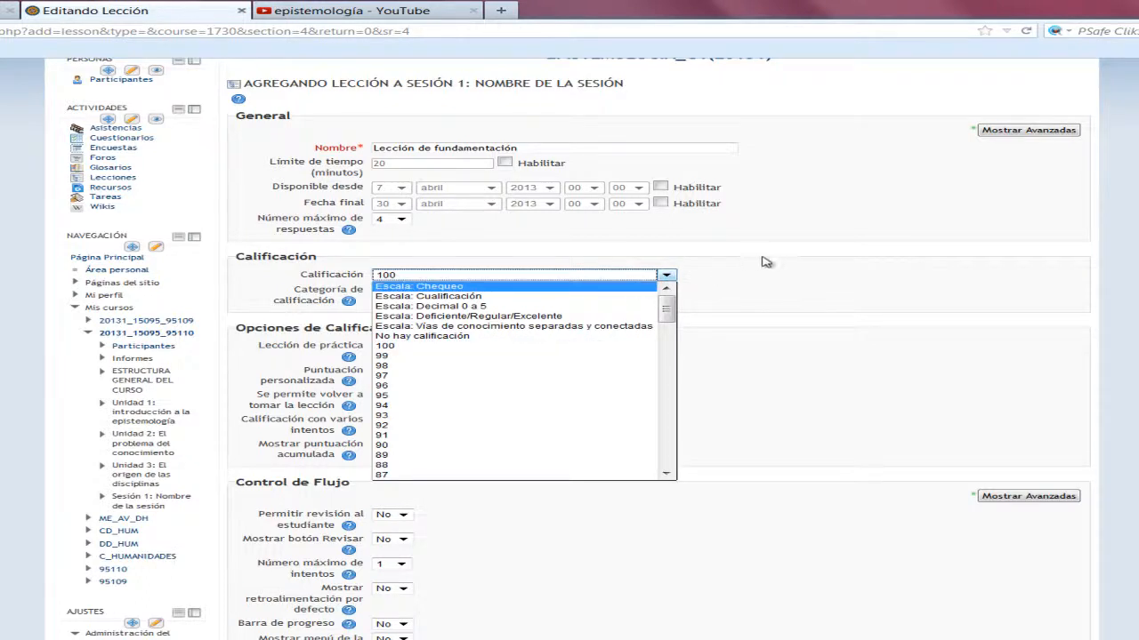
{"action": "left_click", "coordinate": [556, 306]}
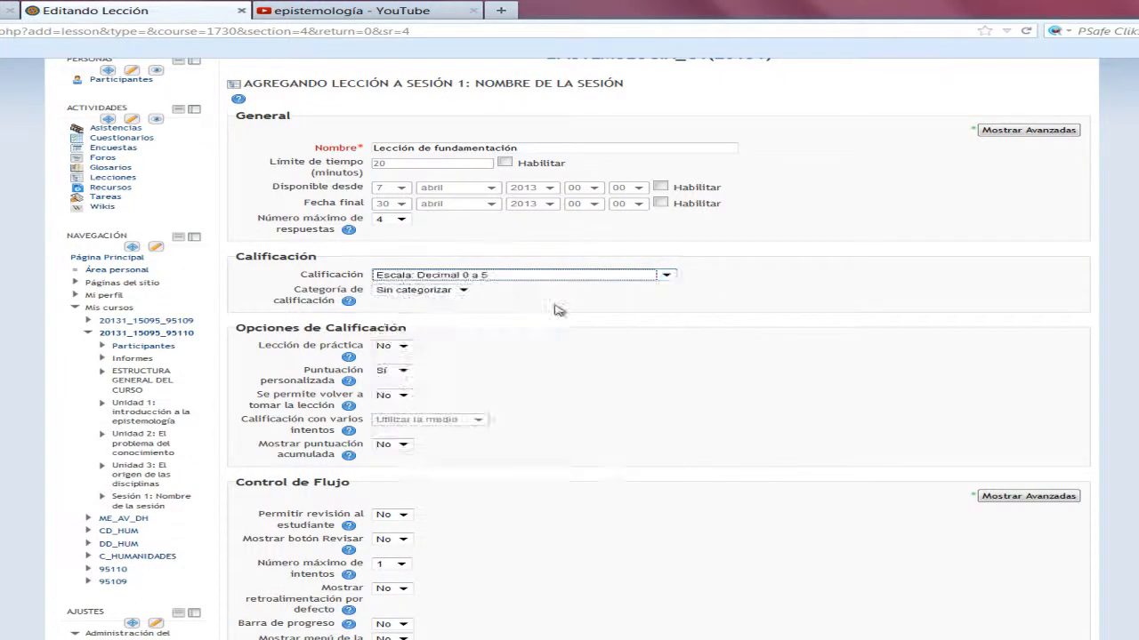
{"action": "left_click", "coordinate": [447, 283]}
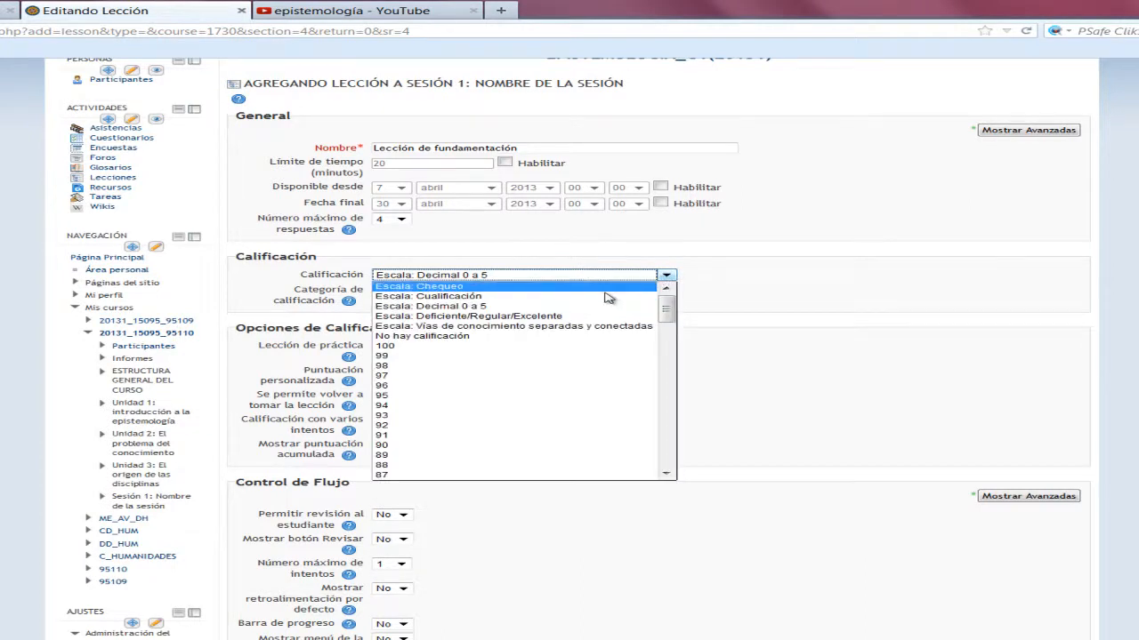
{"action": "left_click", "coordinate": [515, 338]}
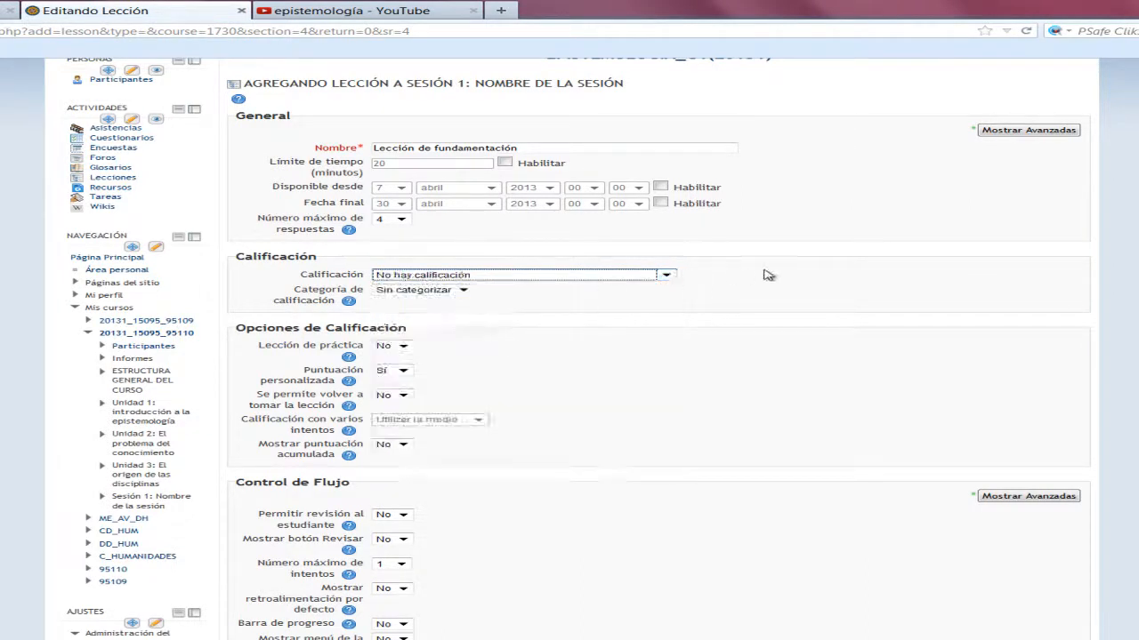
Set Puntuación personalizada to No and Se permite volver a tomar la lección to Sí.
{"action": "scroll", "coordinate": [762, 234], "scroll_direction": "down", "scroll_amount": 3}
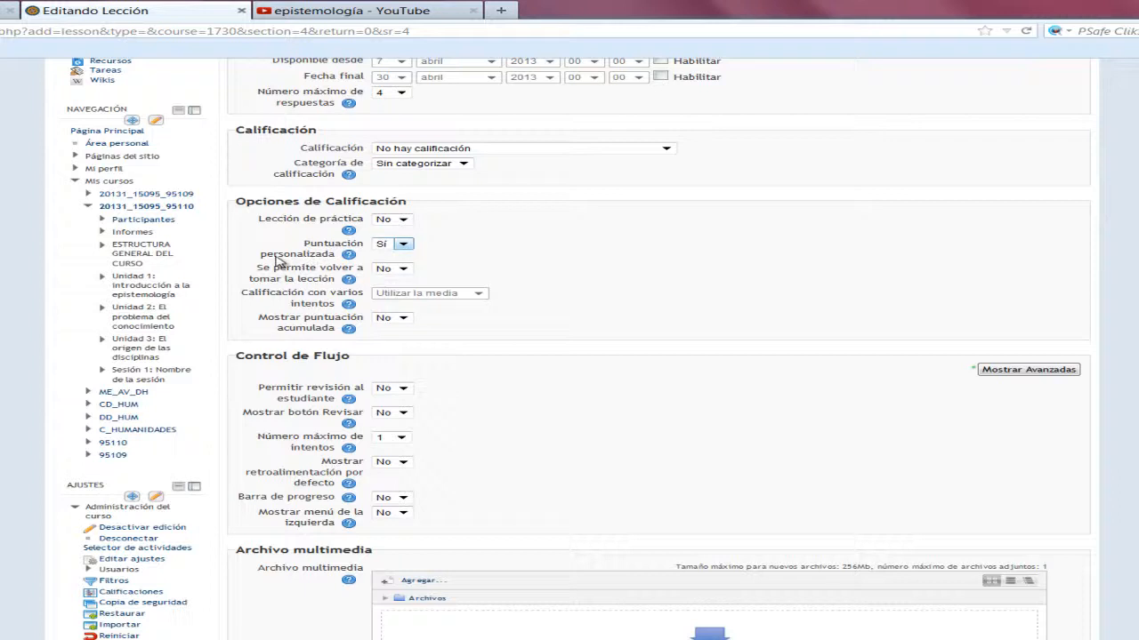
{"action": "left_click", "coordinate": [402, 245]}
{"action": "left_click", "coordinate": [396, 255]}
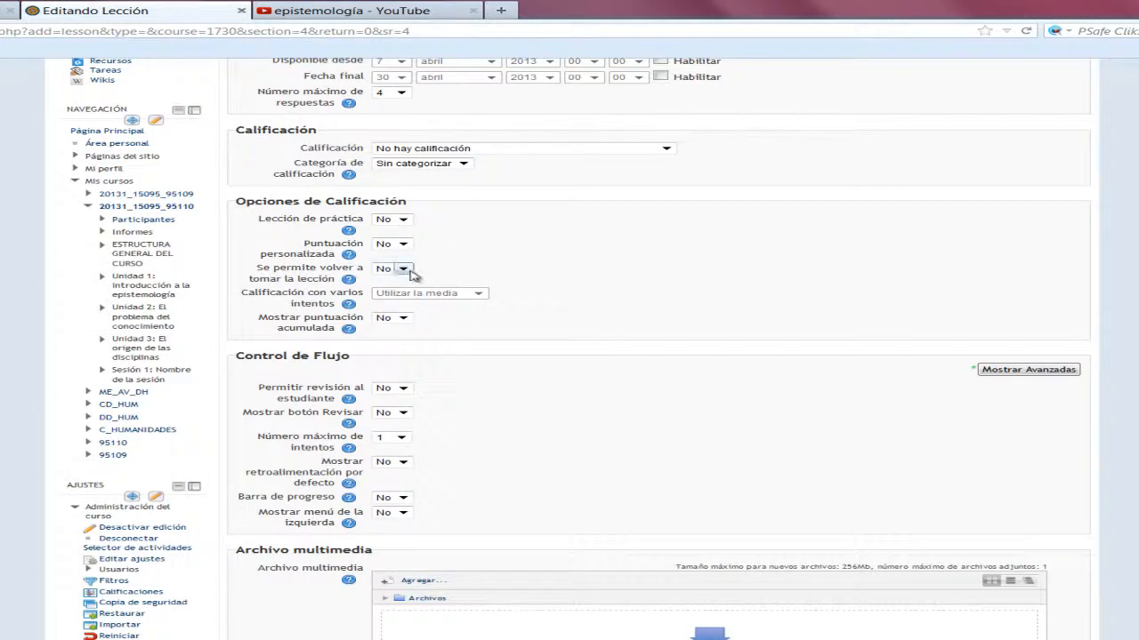
{"action": "left_click", "coordinate": [404, 269]}
{"action": "left_click", "coordinate": [404, 291]}
Set Permitir revisión al estudiante and Barra de progreso to Sí in the lesson's flow control settings.
{"action": "scroll", "coordinate": [625, 247], "scroll_direction": "down", "scroll_amount": 1}
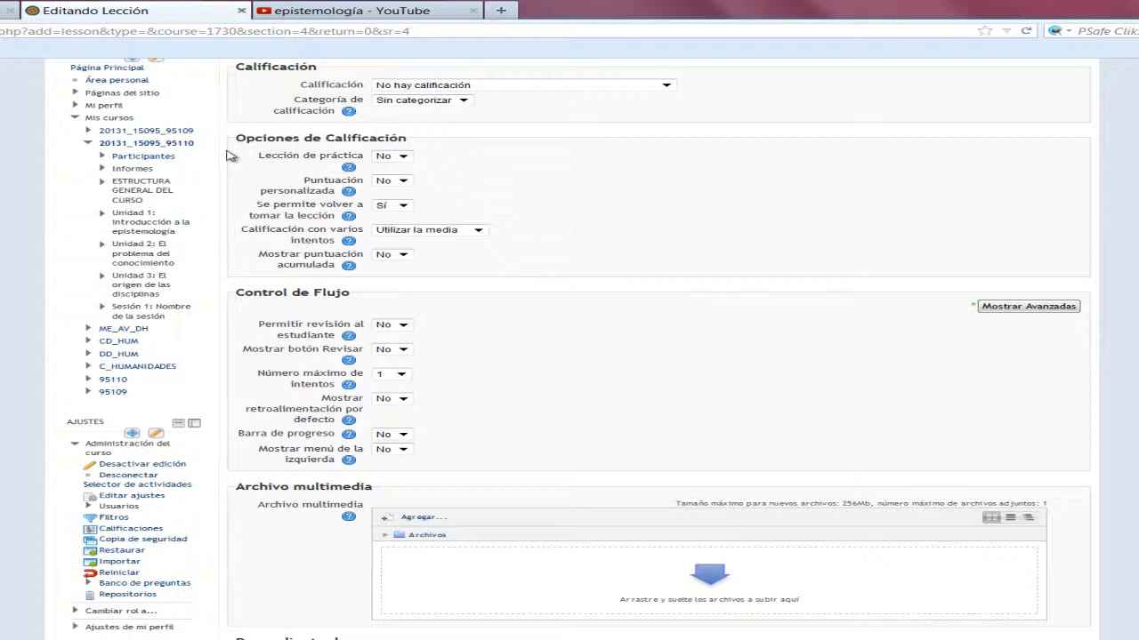
{"action": "scroll", "coordinate": [609, 209], "scroll_direction": "down", "scroll_amount": 1}
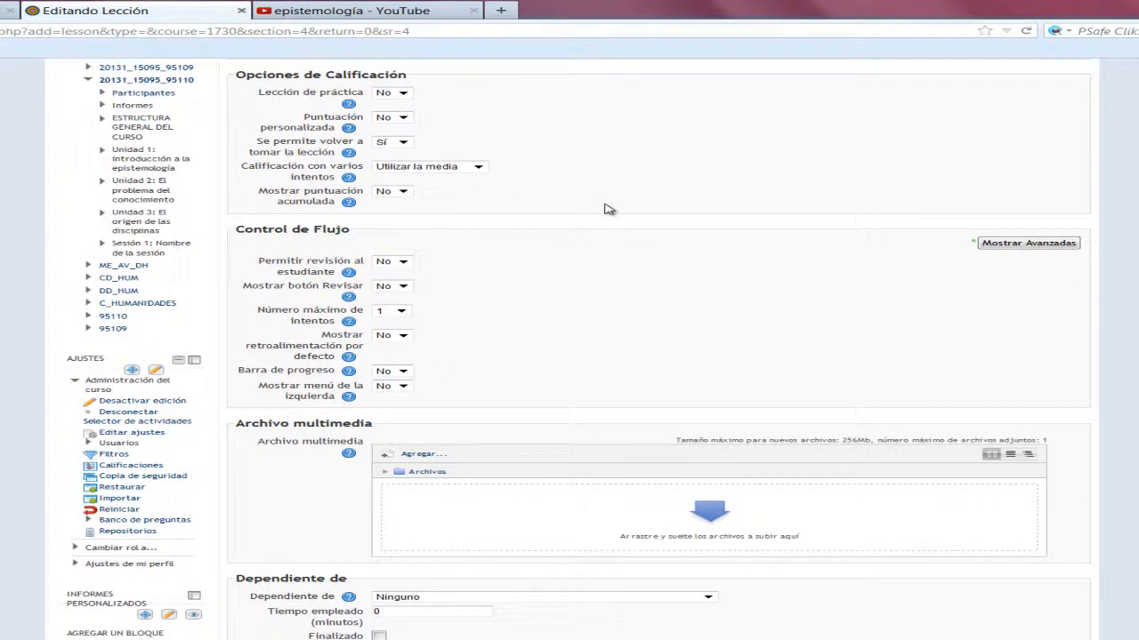
{"action": "scroll", "coordinate": [725, 258], "scroll_direction": "down", "scroll_amount": 1}
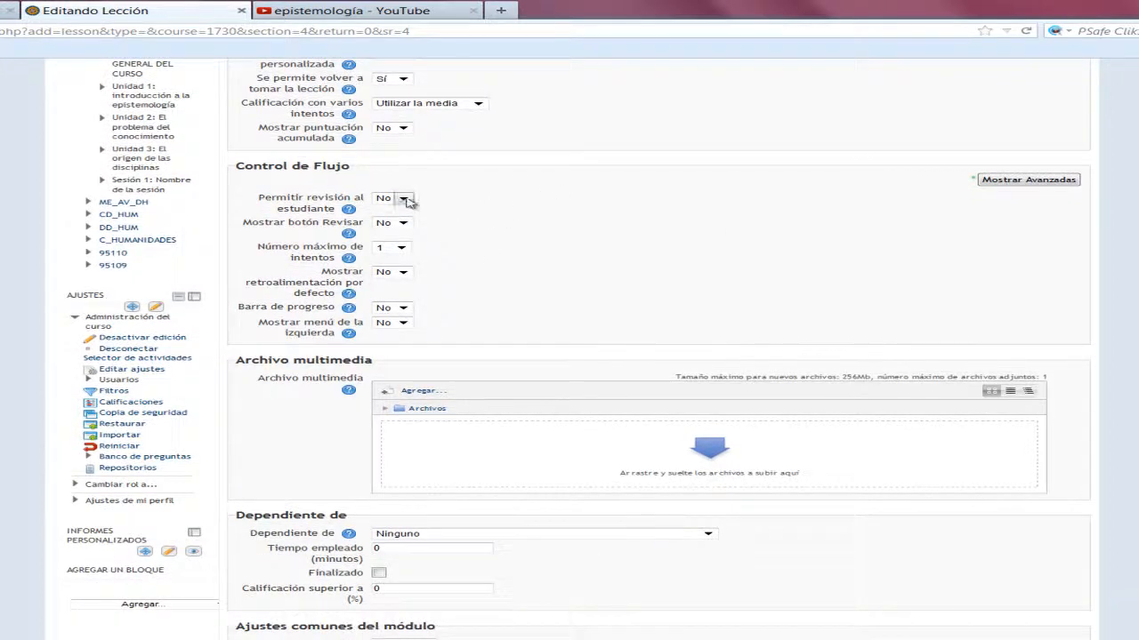
{"action": "left_click", "coordinate": [406, 201]}
{"action": "left_click", "coordinate": [400, 220]}
{"action": "scroll", "coordinate": [534, 269], "scroll_direction": "down", "scroll_amount": 1}
{"action": "left_click", "coordinate": [405, 246]}
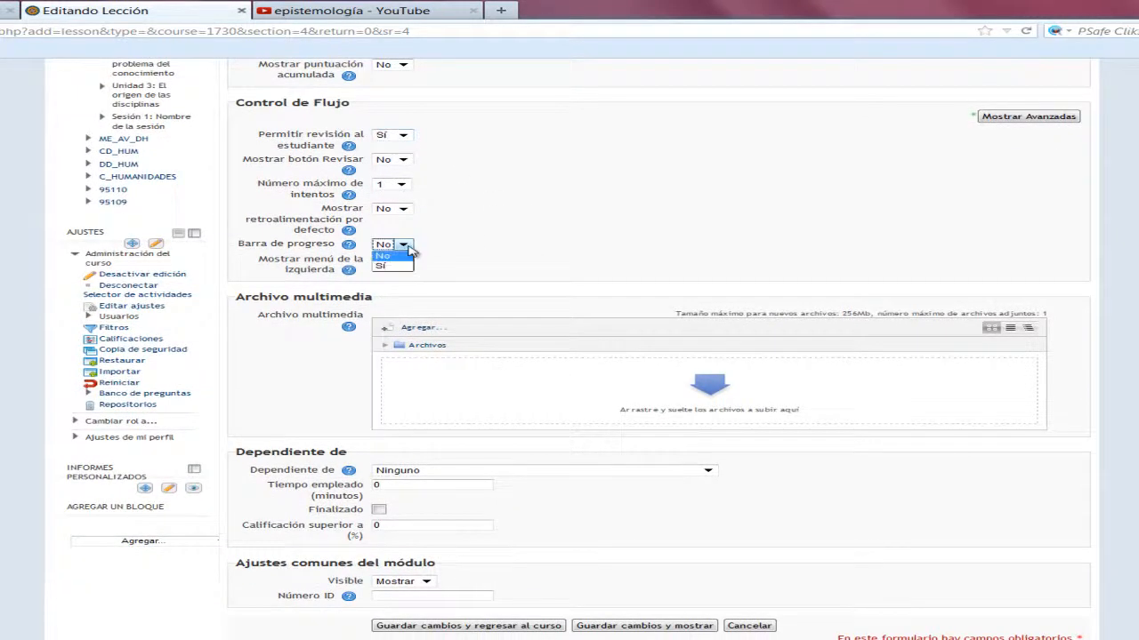
{"action": "left_click", "coordinate": [410, 265]}
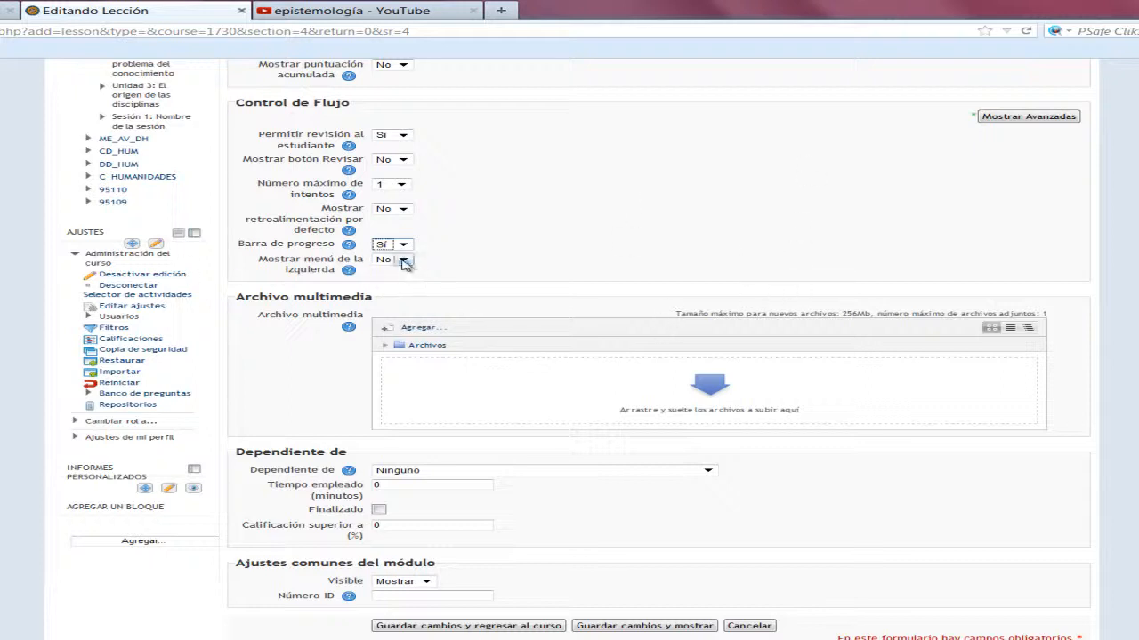
Set Mostrar menú de la izquierda to Sí.
{"action": "scroll", "coordinate": [703, 256], "scroll_direction": "up", "scroll_amount": 3}
{"action": "scroll", "coordinate": [705, 260], "scroll_direction": "down", "scroll_amount": 3}
{"action": "left_click", "coordinate": [403, 259]}
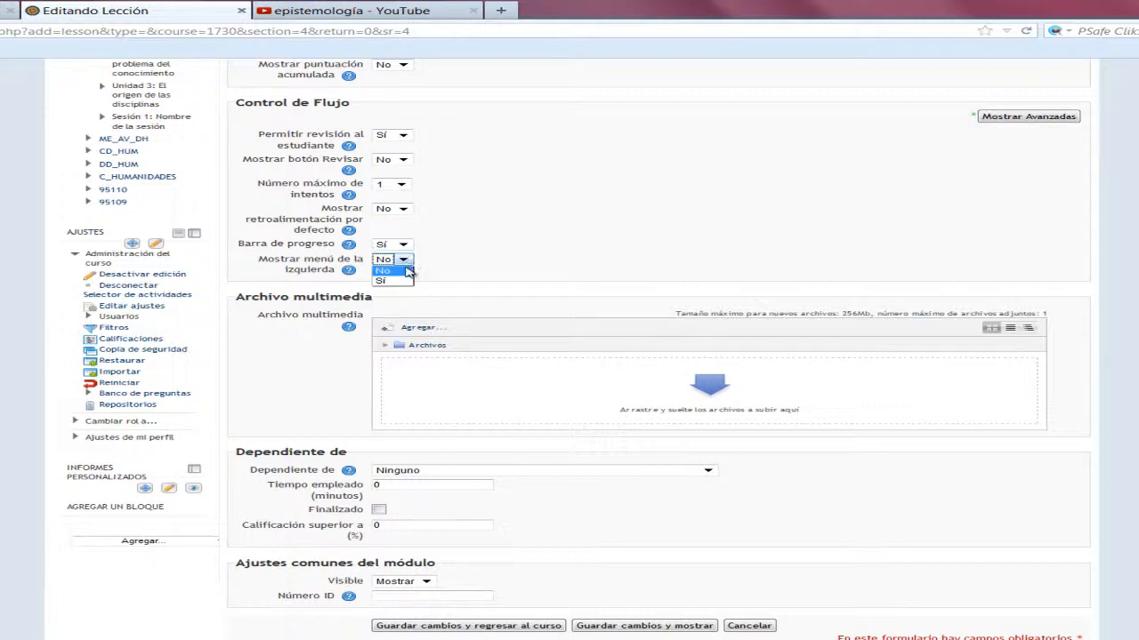
{"action": "left_click", "coordinate": [407, 273]}
{"action": "left_click", "coordinate": [404, 261]}
{"action": "left_click", "coordinate": [403, 277]}
Make the lesson dependent on "El origen de las disciplinas y el fundamento de las profesiones", requiring Finalizado and a Calificación superior a of 70%.
{"action": "scroll", "coordinate": [587, 216], "scroll_direction": "down", "scroll_amount": 1}
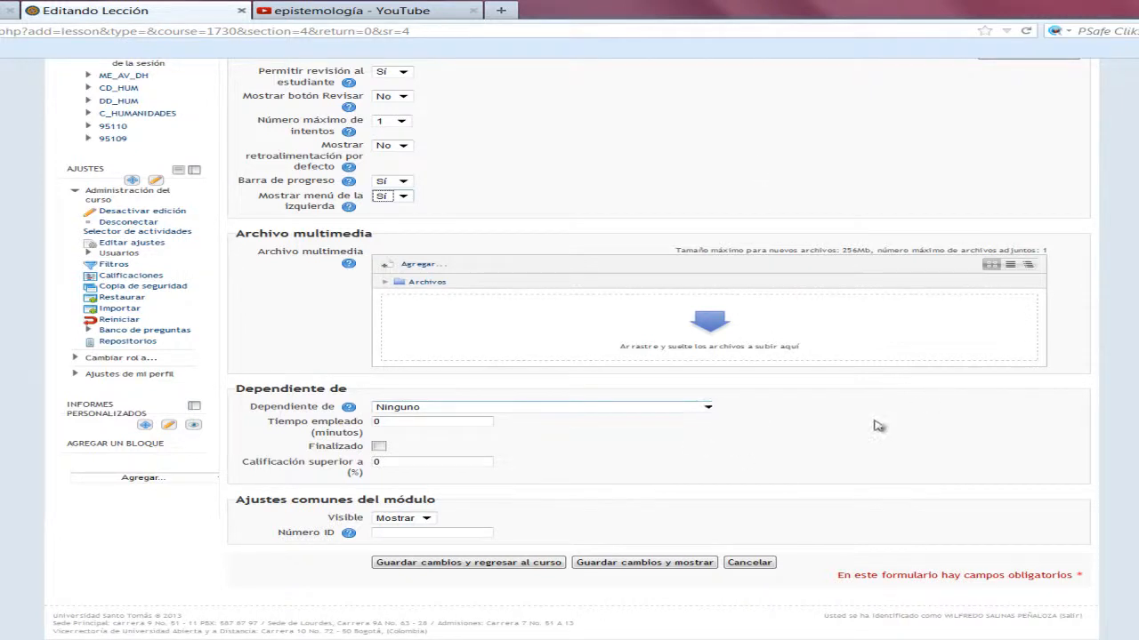
{"action": "scroll", "coordinate": [801, 430], "scroll_direction": "down", "scroll_amount": 1}
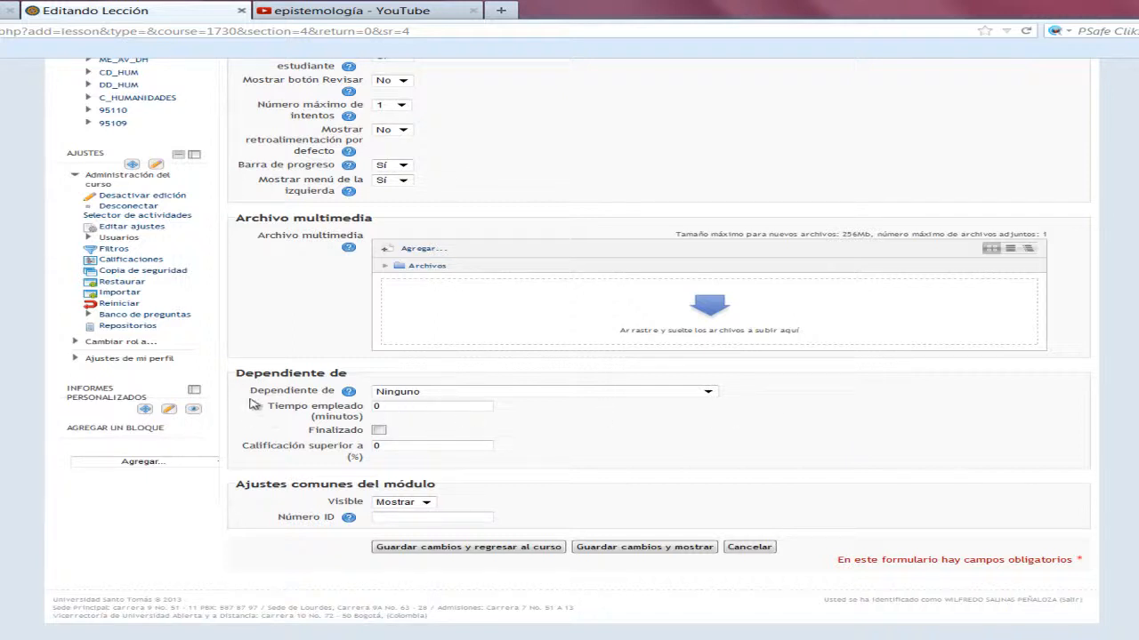
{"action": "left_click", "coordinate": [707, 393]}
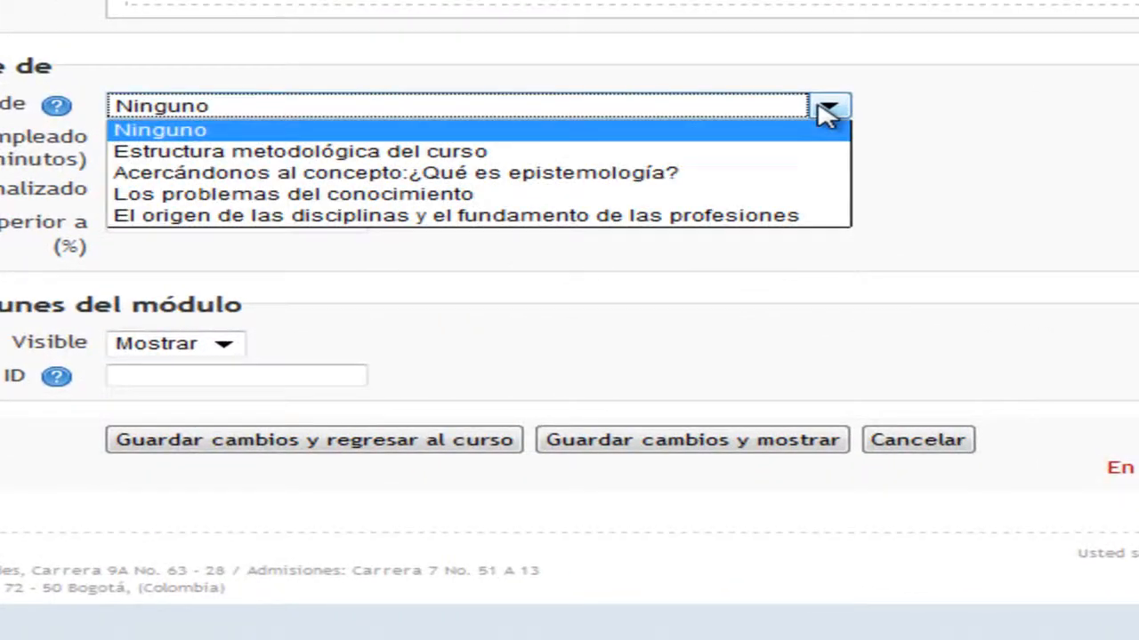
{"action": "left_click", "coordinate": [639, 220]}
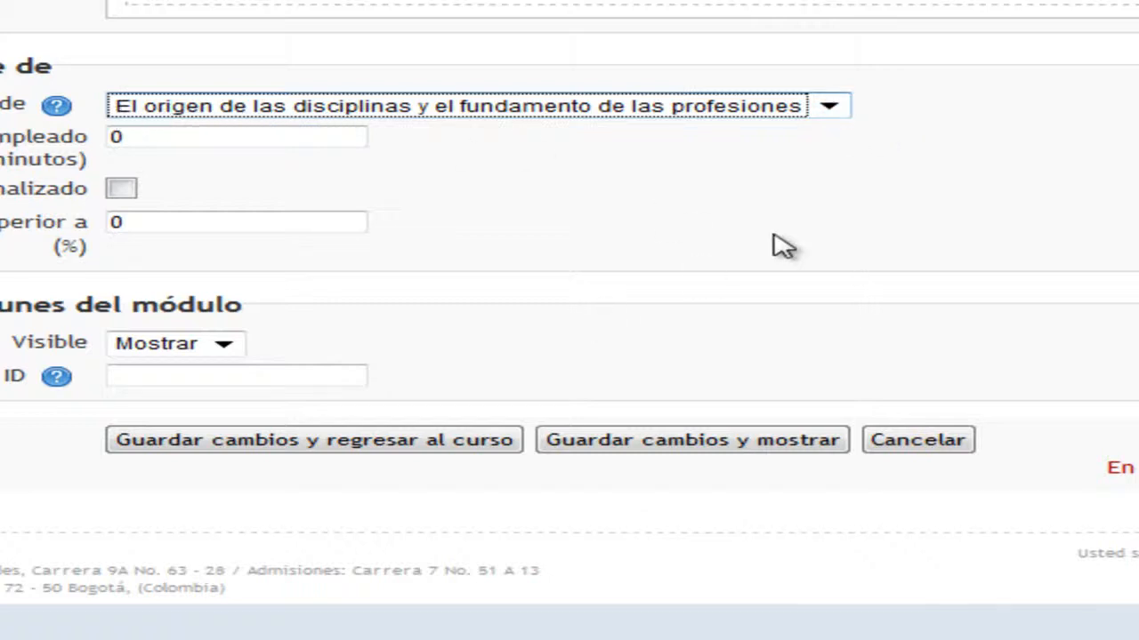
{"action": "left_click", "coordinate": [126, 189]}
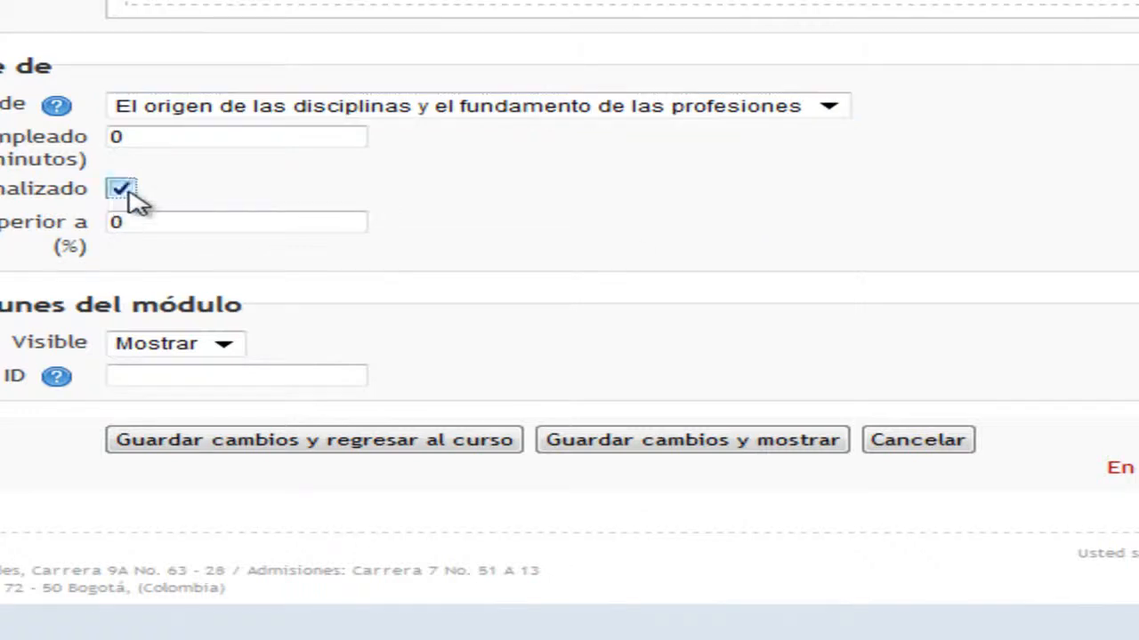
{"action": "left_click", "coordinate": [116, 228]}
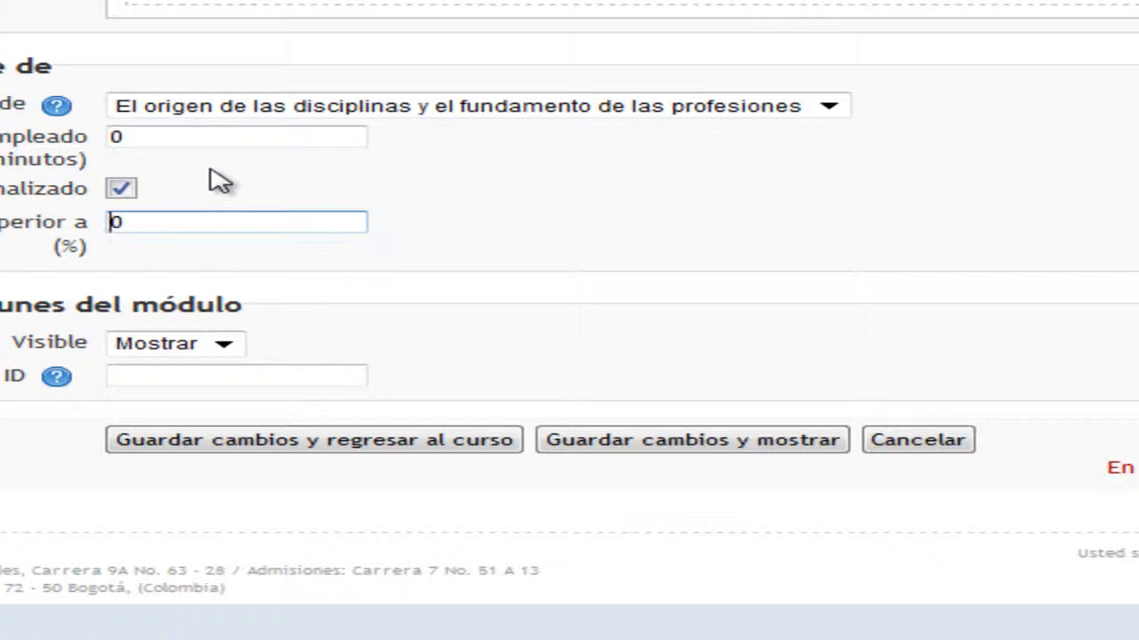
{"action": "type", "text": "7"}
{"action": "left_click", "coordinate": [165, 227]}
{"action": "type", "text": "%"}
{"action": "left_click", "coordinate": [594, 215]}
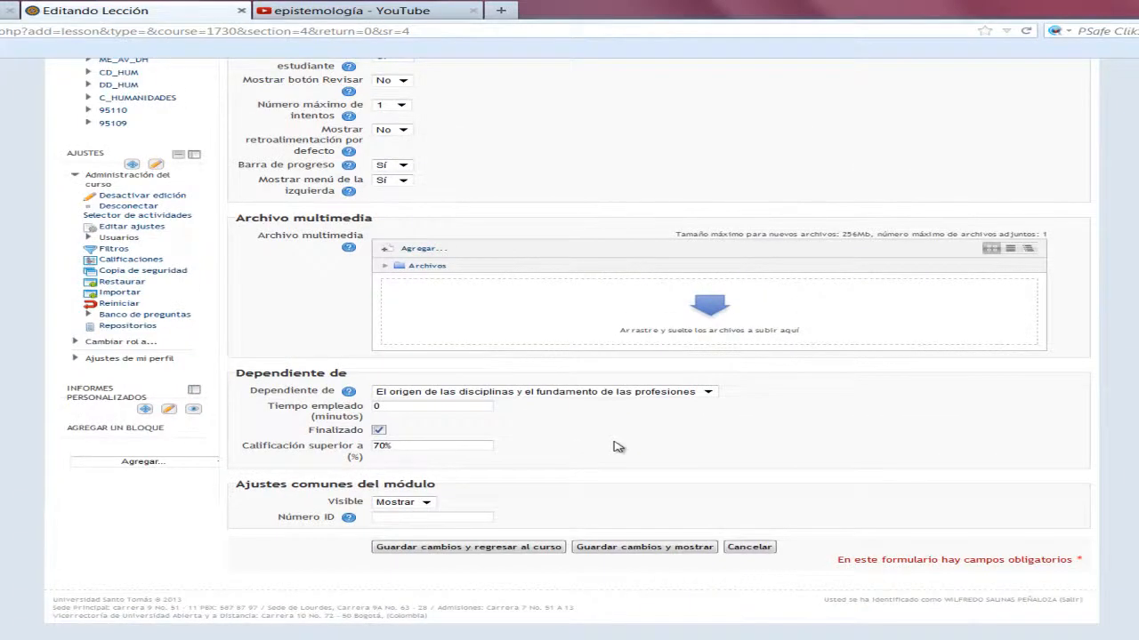
Remove the dependency by clearing its minimum grade, disabling Finalizado and choosing Ninguno, and save and display the lesson.
{"action": "left_click_drag", "start_coordinate": [403, 446], "coordinate": [354, 453]}
{"action": "left_click", "coordinate": [379, 430]}
{"action": "left_click", "coordinate": [716, 396]}
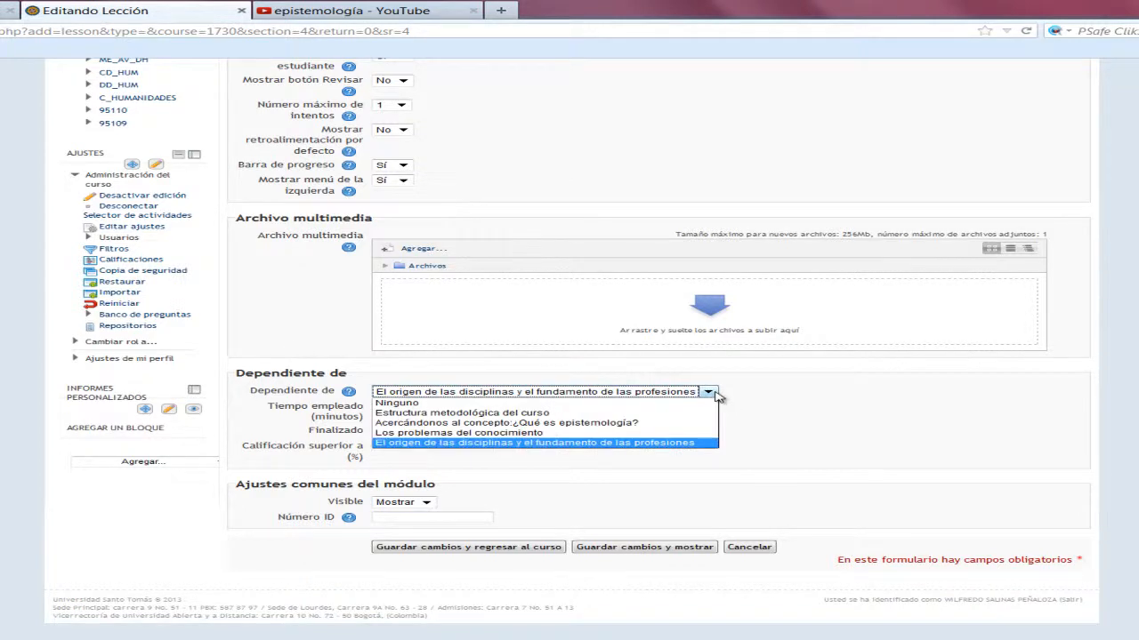
{"action": "left_click", "coordinate": [694, 403]}
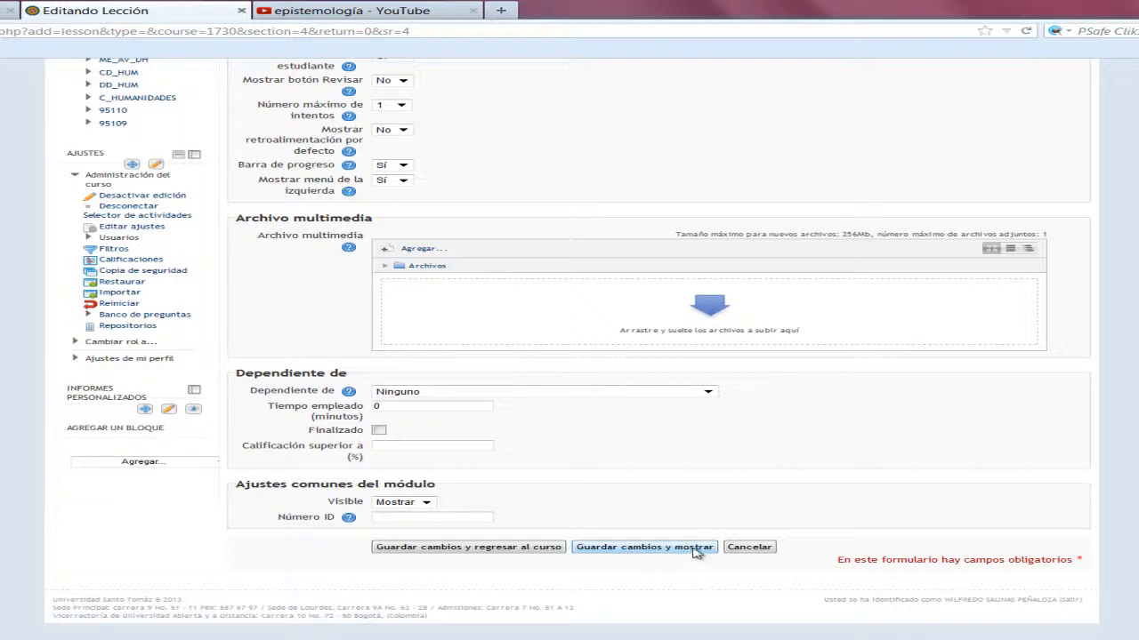
{"action": "left_click", "coordinate": [639, 548]}
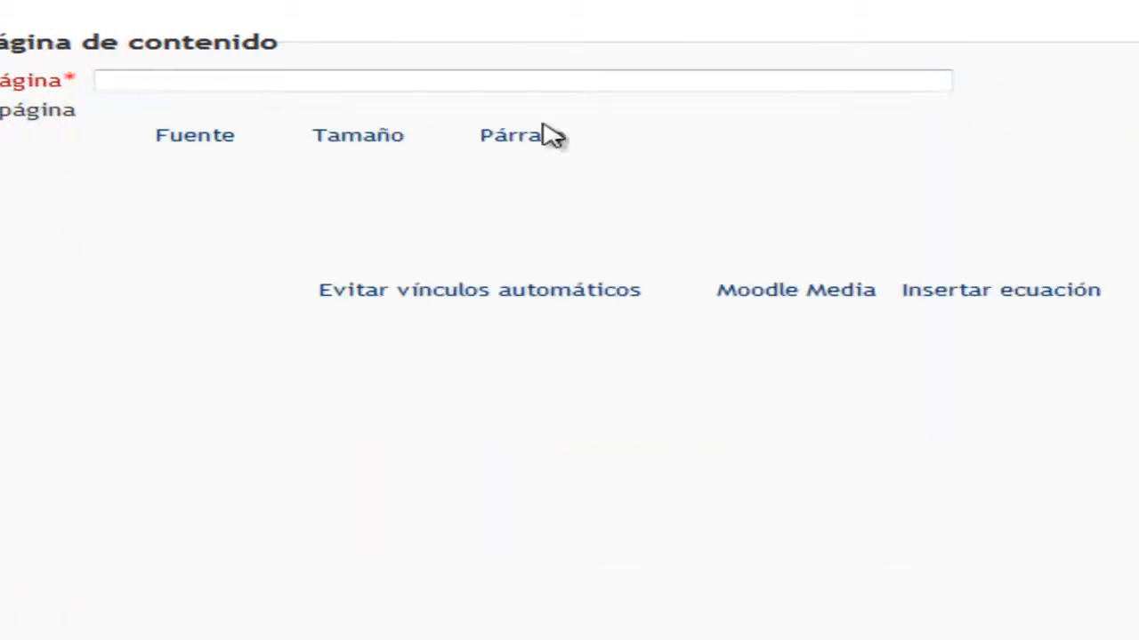
Title the lesson's content page "1. Reflexión inicial:" and enter "Video de referencia:" as its content.
{"action": "left_click", "coordinate": [136, 83]}
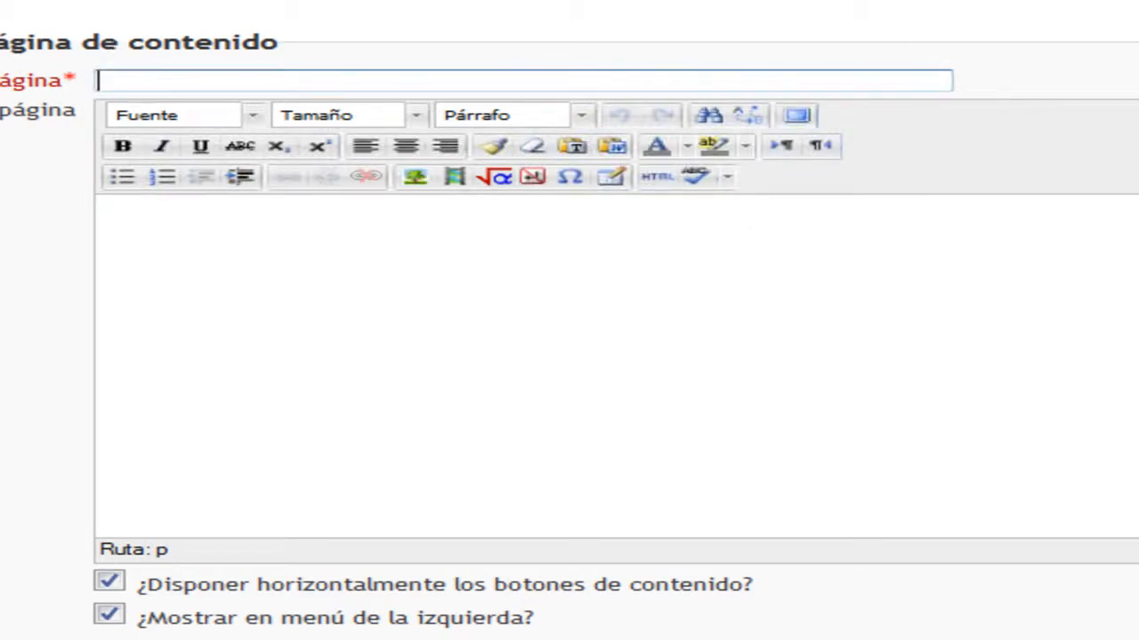
{"action": "type", "text": "1."}
{"action": "type", "text": "RE"}
{"action": "key", "text": "BackSpace"}
{"action": "type", "text": "eflexión"}
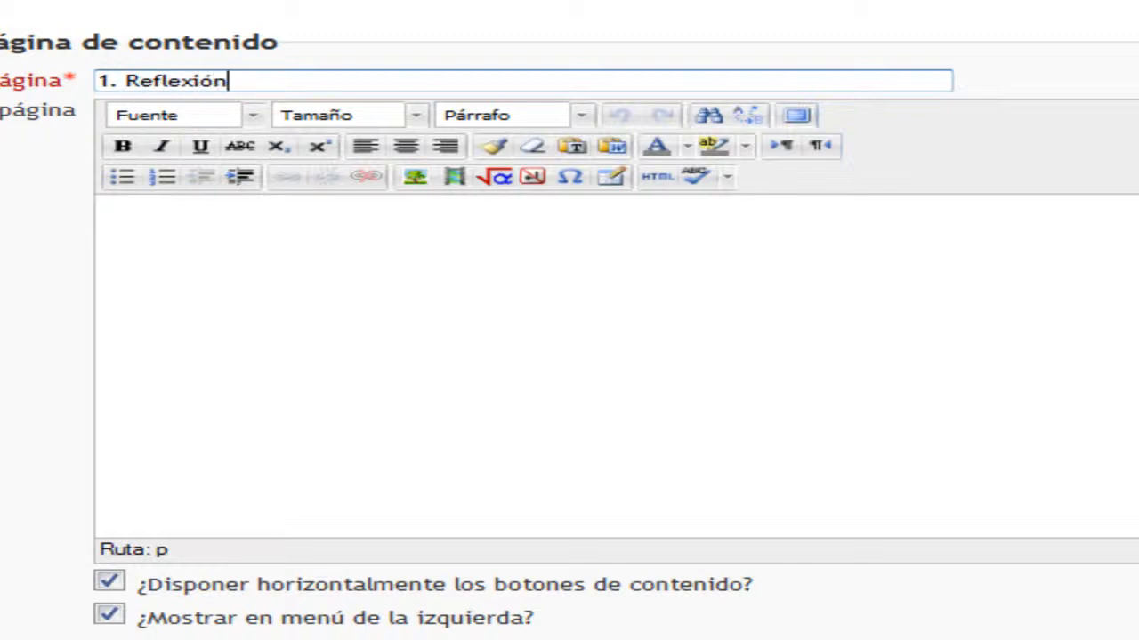
{"action": "type", "text": " inicial:"}
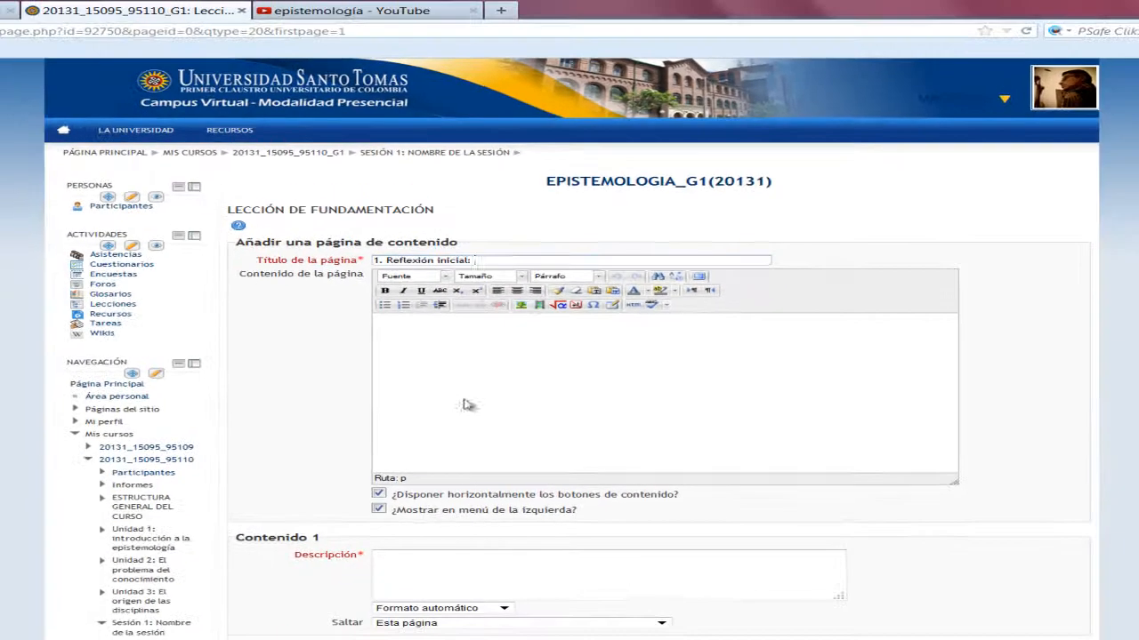
{"action": "left_click", "coordinate": [382, 292]}
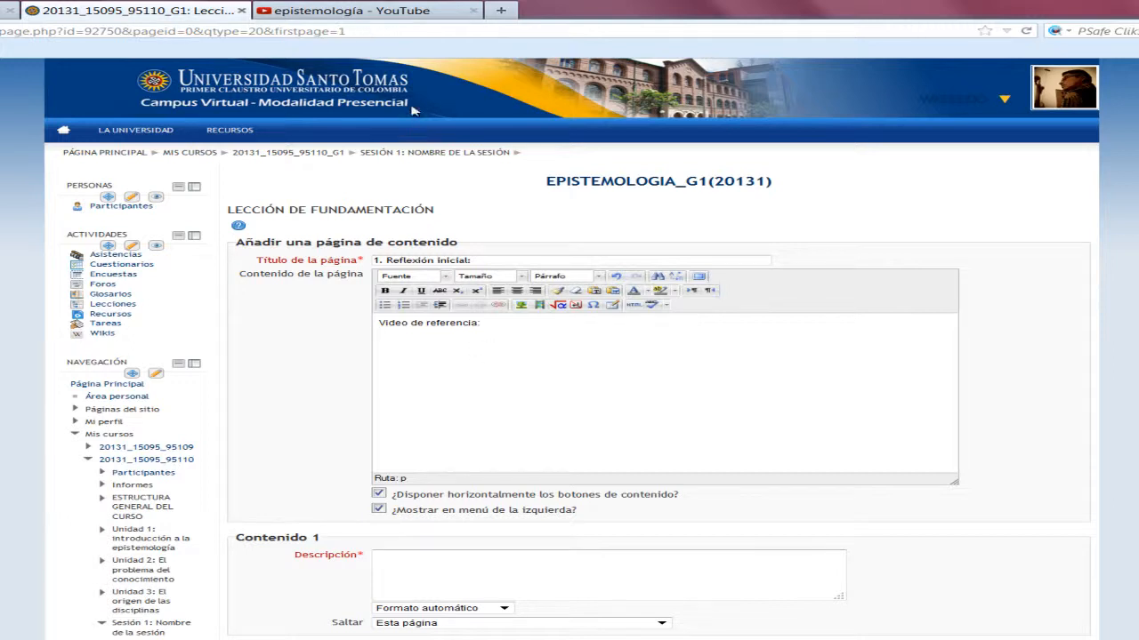
Switch to YouTube, open the video "Epistemología - Parte 1" and display its embed code.
{"action": "left_click", "coordinate": [407, 16]}
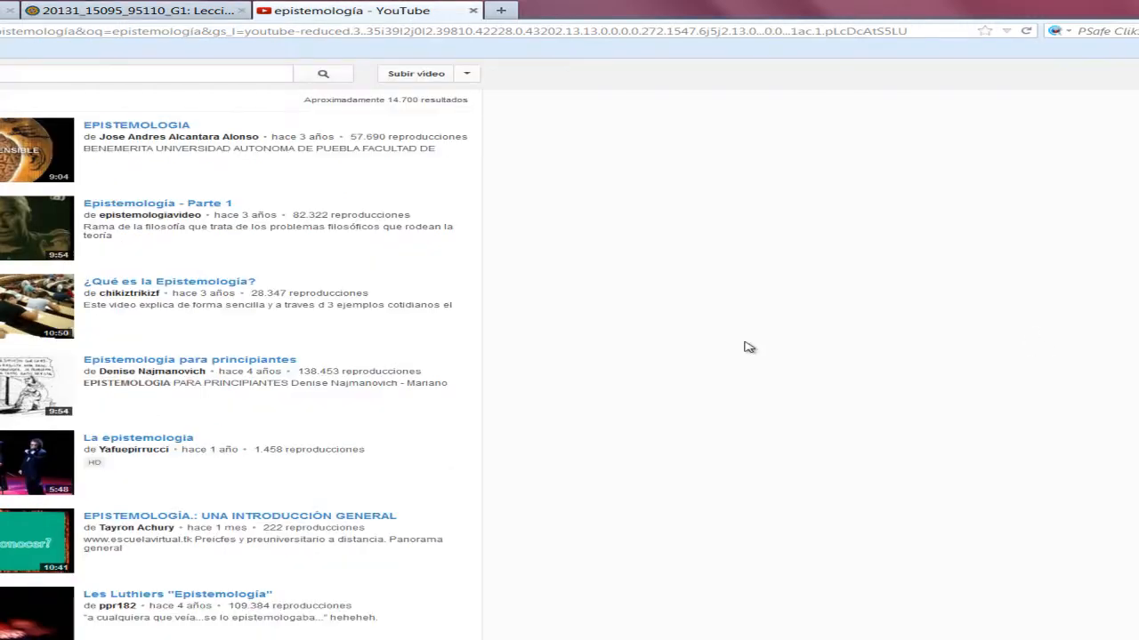
{"action": "left_click", "coordinate": [11, 219]}
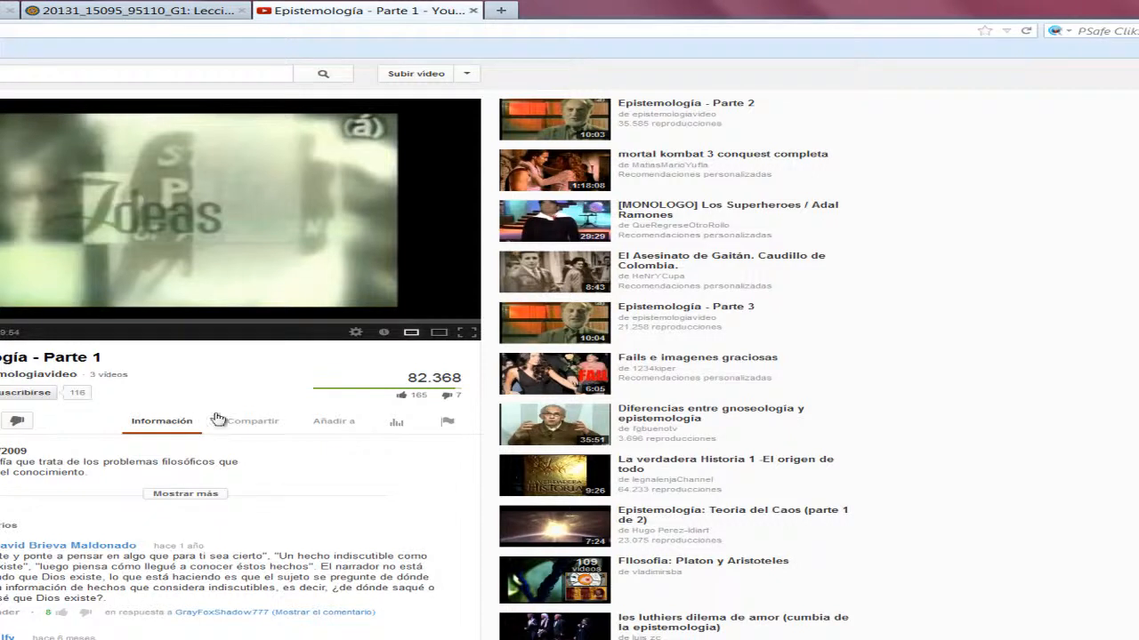
{"action": "left_click", "coordinate": [257, 432]}
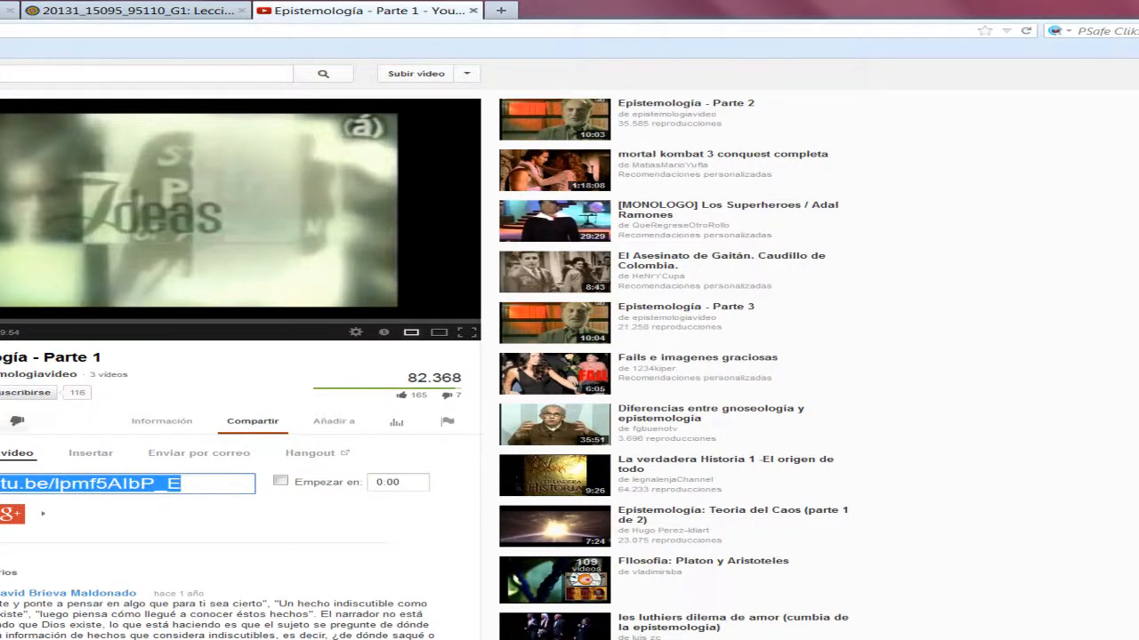
{"action": "left_click", "coordinate": [82, 456]}
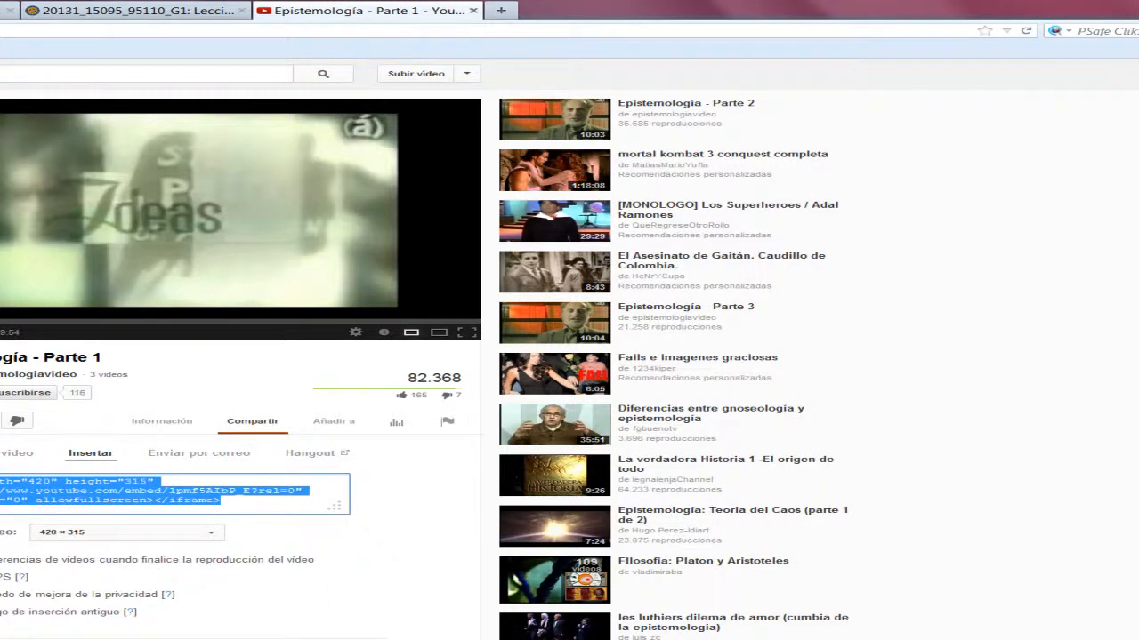
Turn off suggested videos at the end of playback and copy the 420 × 315 embed code.
{"action": "scroll", "coordinate": [569, 347], "scroll_direction": "down", "scroll_amount": 2}
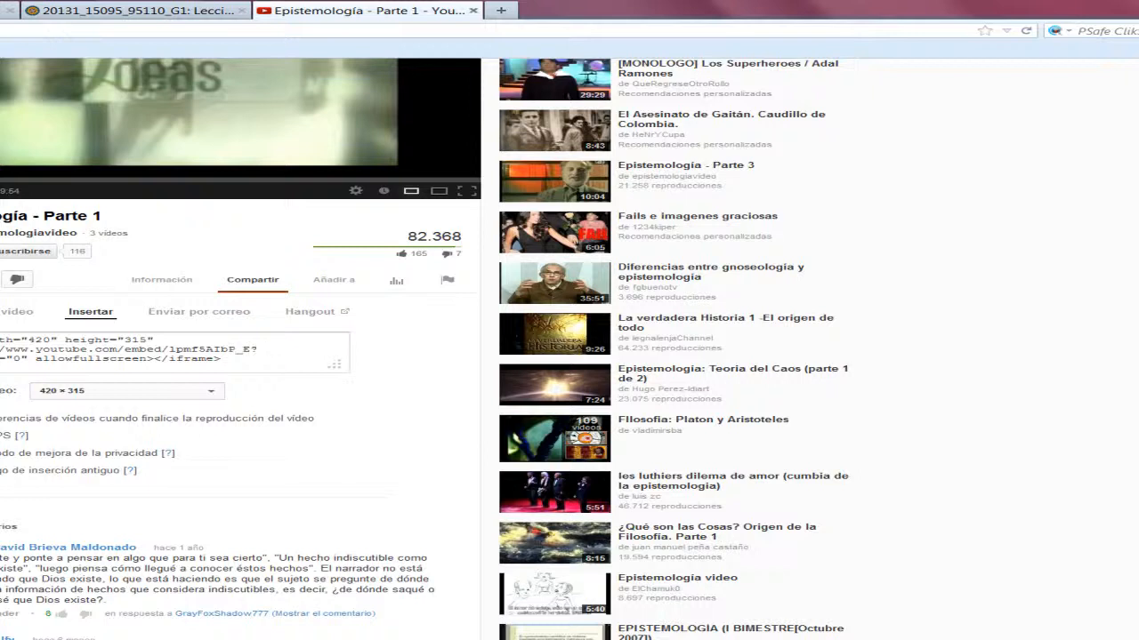
{"action": "scroll", "coordinate": [907, 246], "scroll_direction": "up", "scroll_amount": 3}
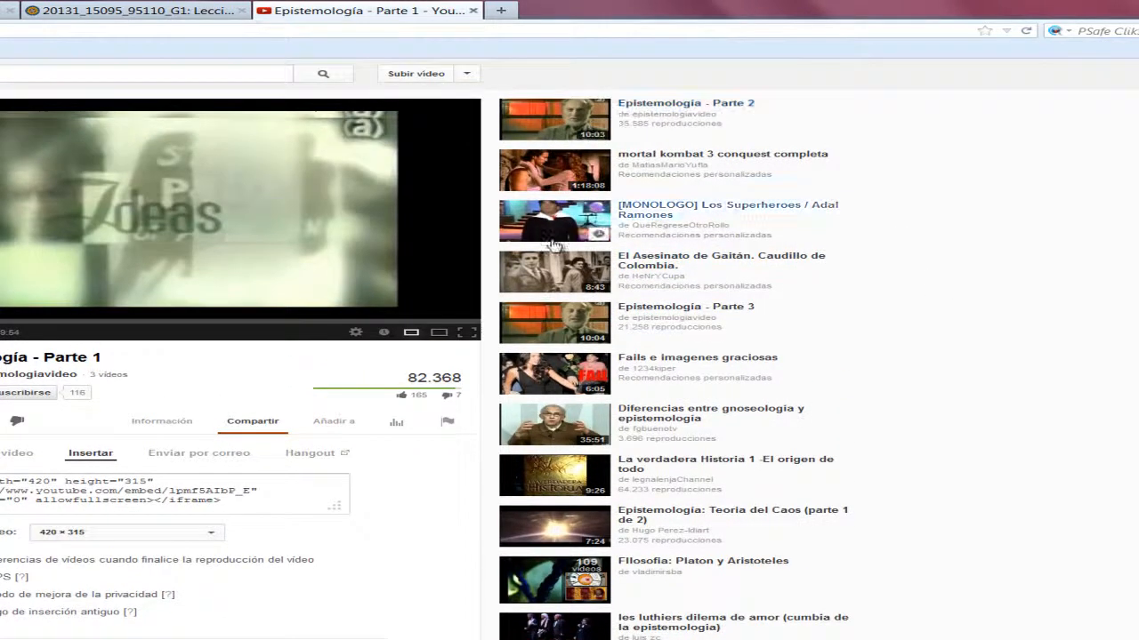
{"action": "scroll", "coordinate": [1062, 254], "scroll_direction": "down", "scroll_amount": 4}
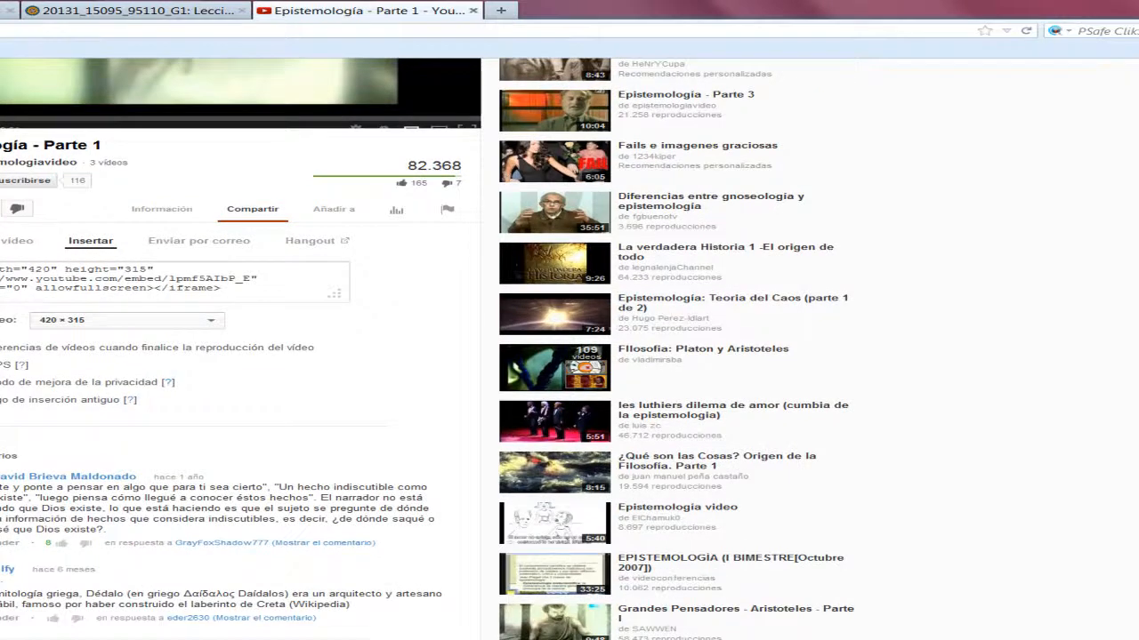
{"action": "left_click", "coordinate": [2, 348]}
{"action": "left_click", "coordinate": [230, 292]}
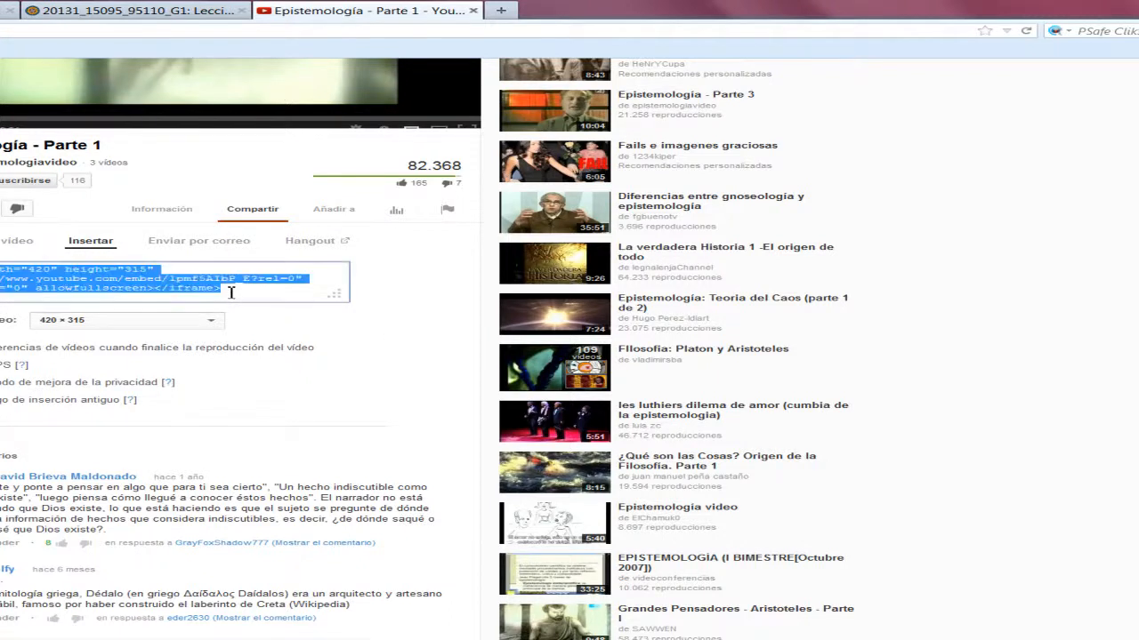
{"action": "right_click", "coordinate": [114, 289]}
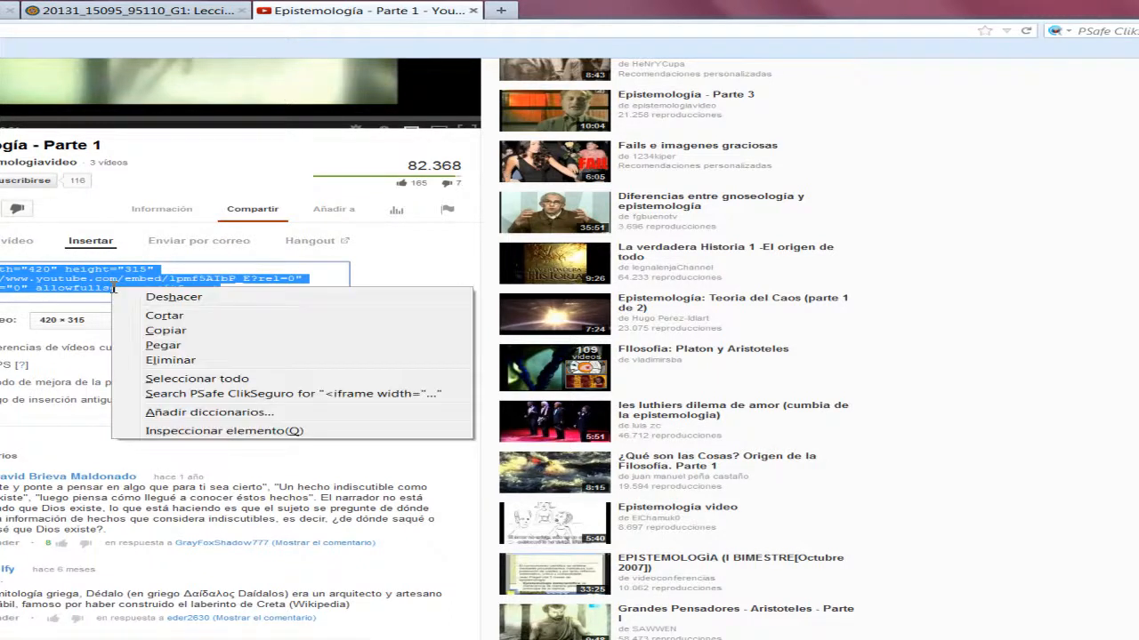
{"action": "left_click", "coordinate": [178, 331]}
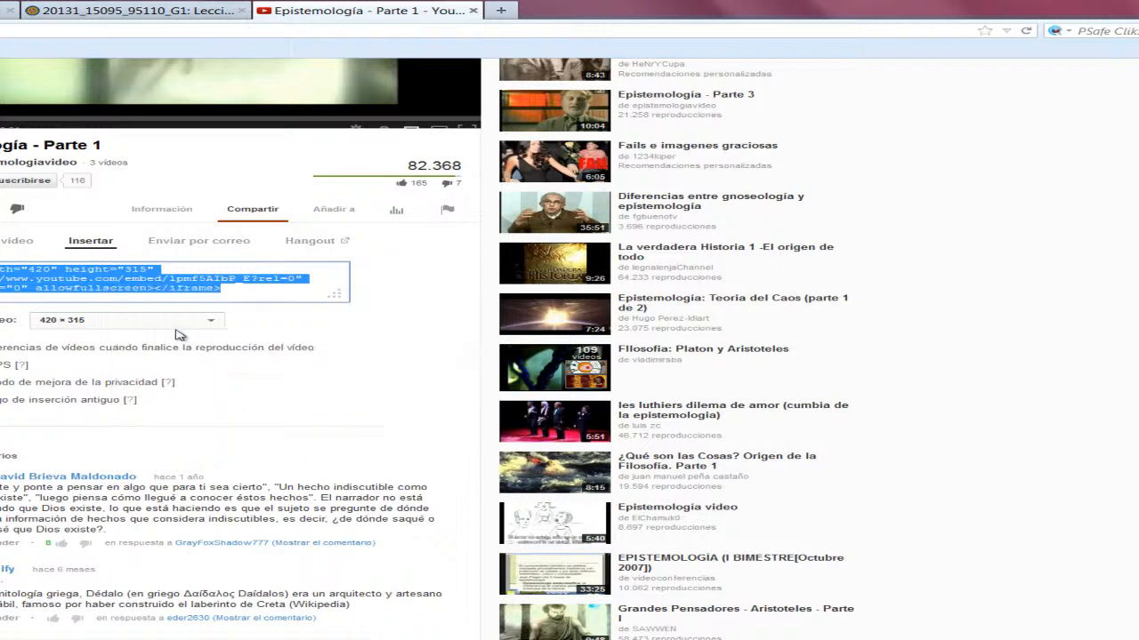
Back in Moodle, add a centered placeholder row of x's below "Video de referencia:" and replace it in the HTML source with the copied embed code.
{"action": "left_click", "coordinate": [96, 11]}
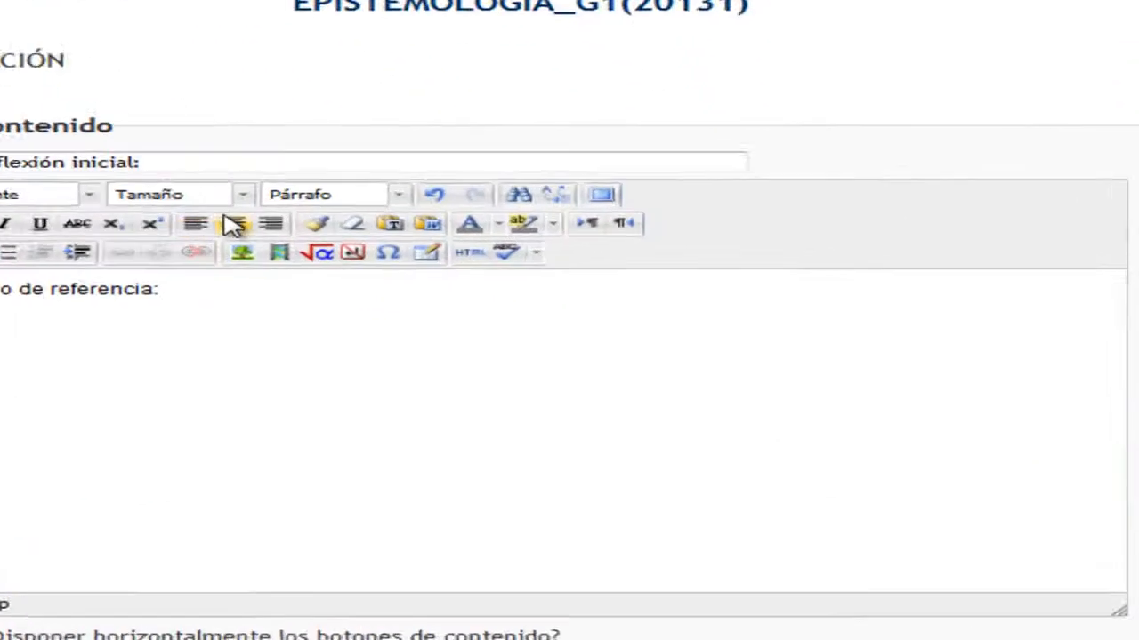
{"action": "left_click", "coordinate": [197, 213]}
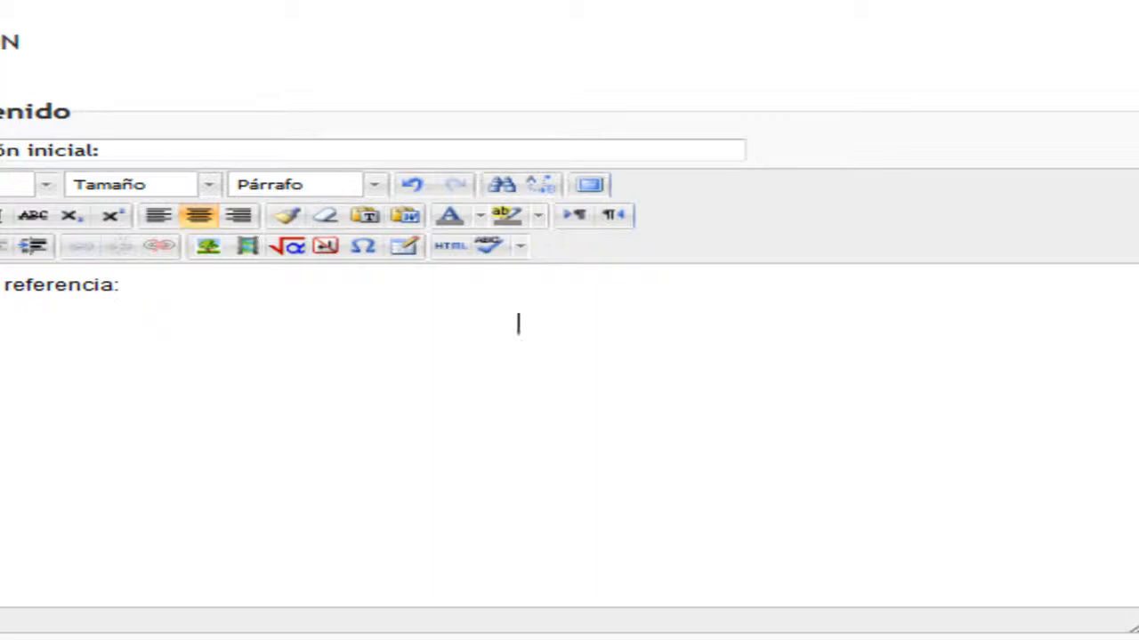
{"action": "type", "text": "xxxxxxxxxxxxxxxxxxxxxxxxxxxxxxxxxxx"}
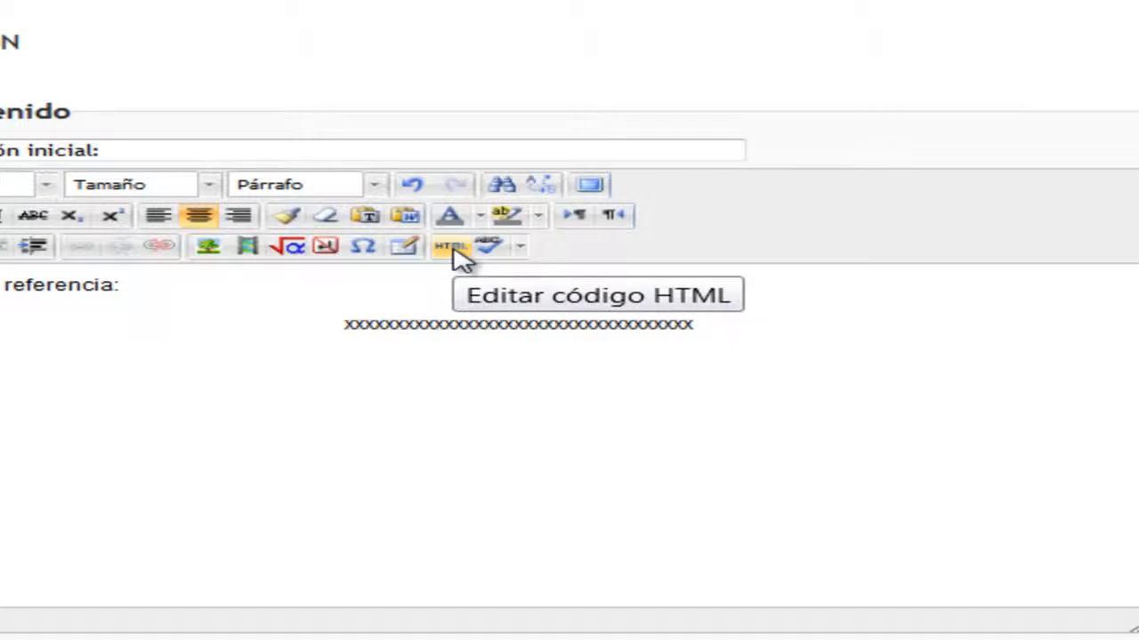
{"action": "left_click", "coordinate": [453, 250]}
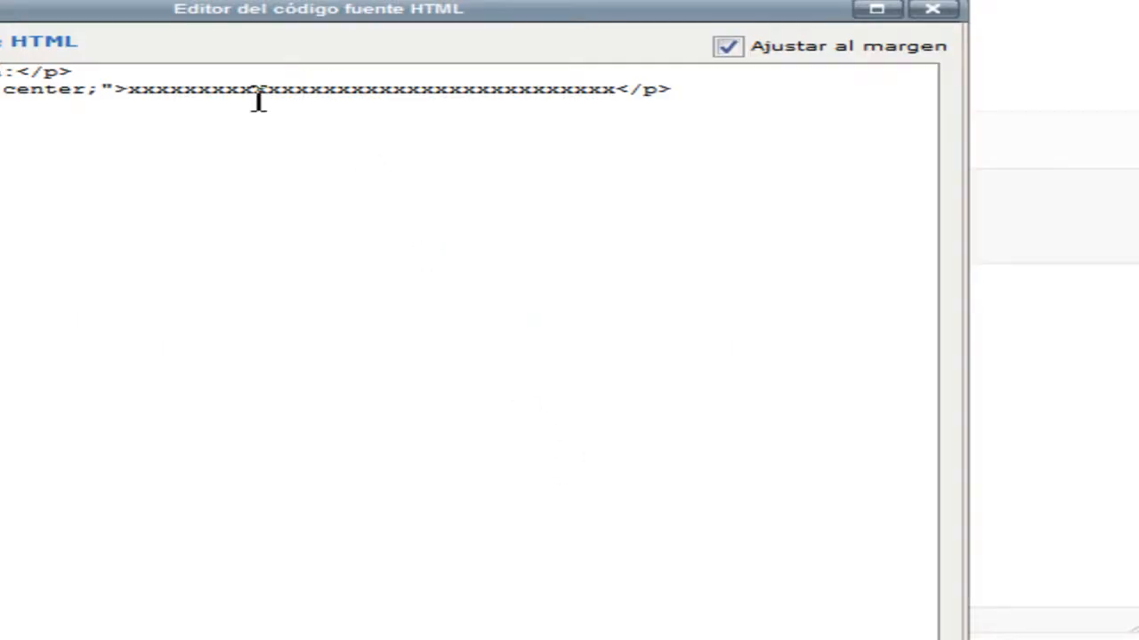
{"action": "left_click_drag", "start_coordinate": [132, 89], "coordinate": [621, 112]}
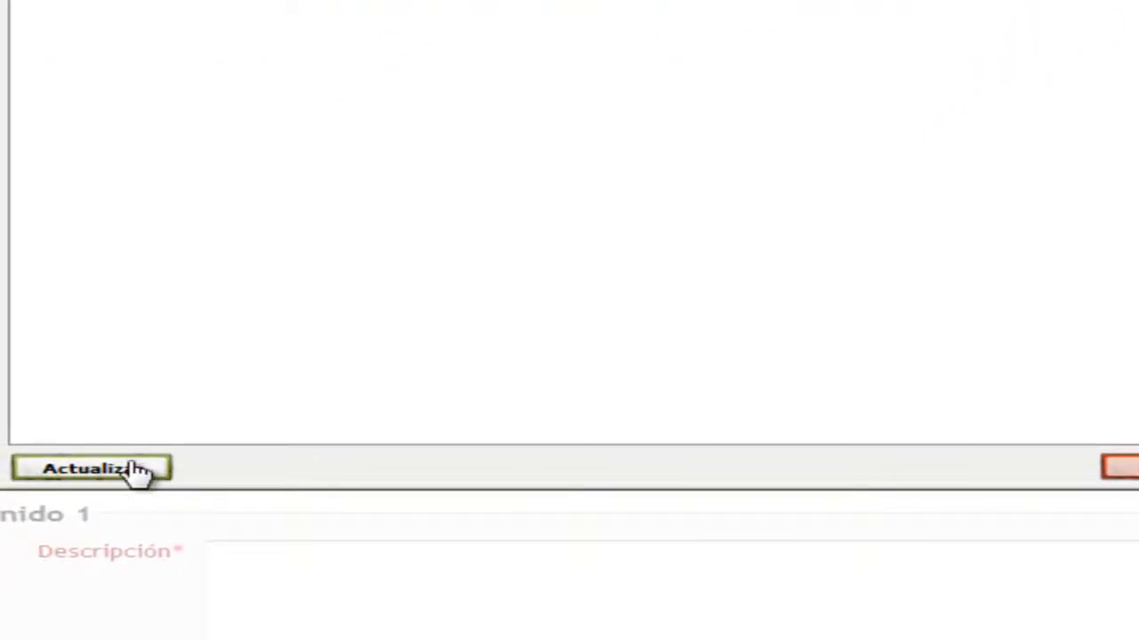
{"action": "left_click", "coordinate": [134, 469]}
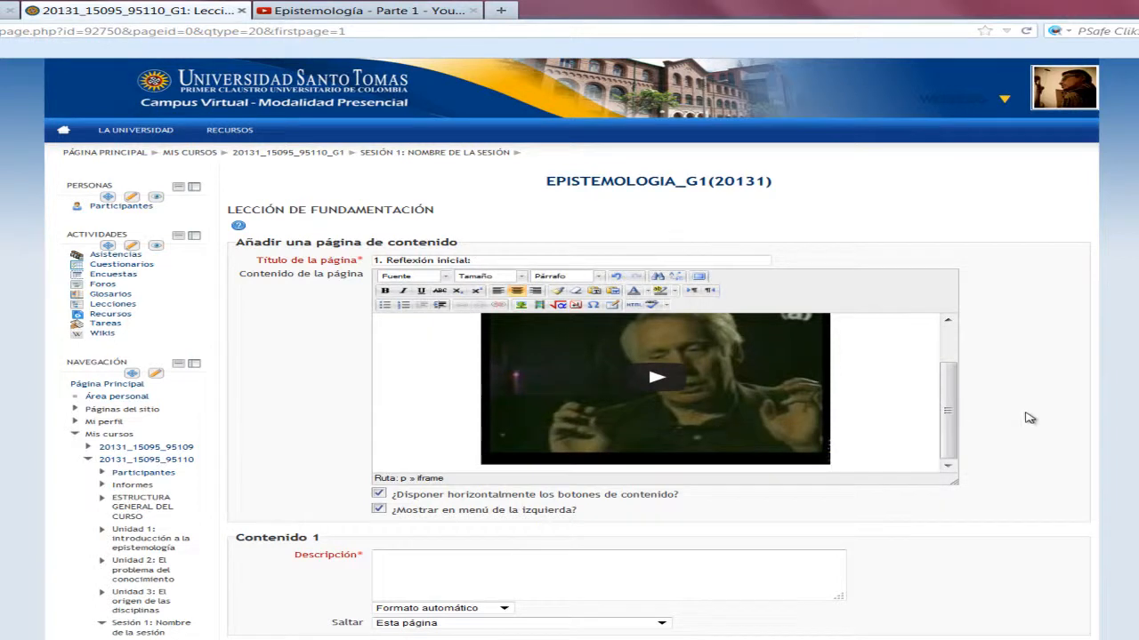
Describe Contenido 1 as "2. Lectura de refencia", set its Saltar to Página siguiente, and save the page.
{"action": "scroll", "coordinate": [1030, 418], "scroll_direction": "down", "scroll_amount": 1}
{"action": "left_click", "coordinate": [444, 498]}
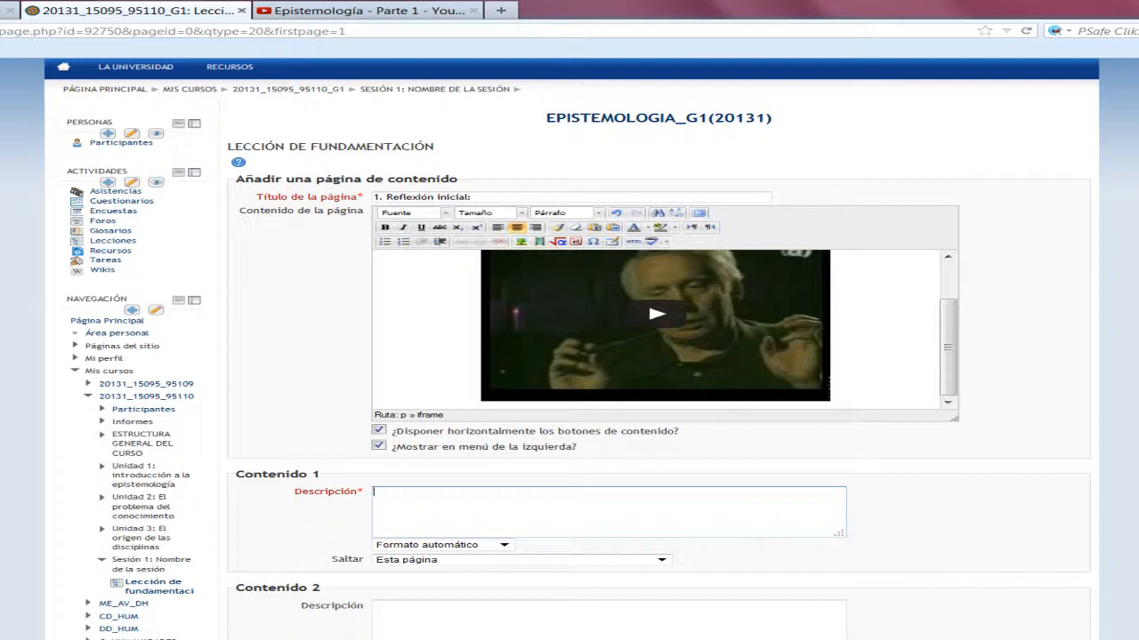
{"action": "type", "text": "2. Lectura de refencia"}
{"action": "scroll", "coordinate": [424, 405], "scroll_direction": "down", "scroll_amount": 3}
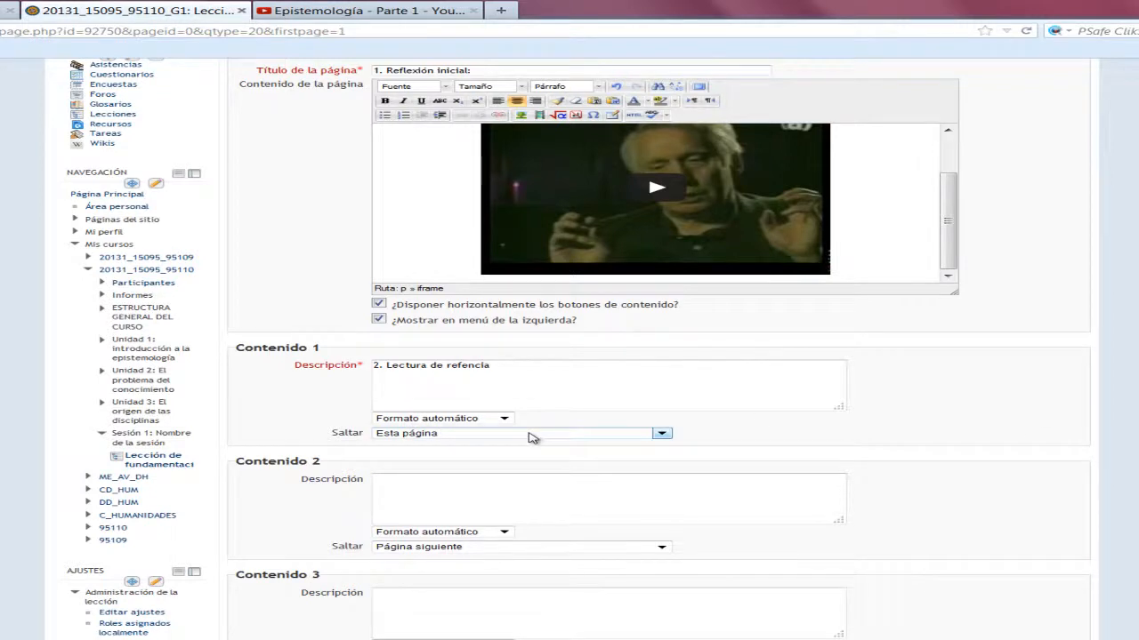
{"action": "left_click", "coordinate": [662, 435]}
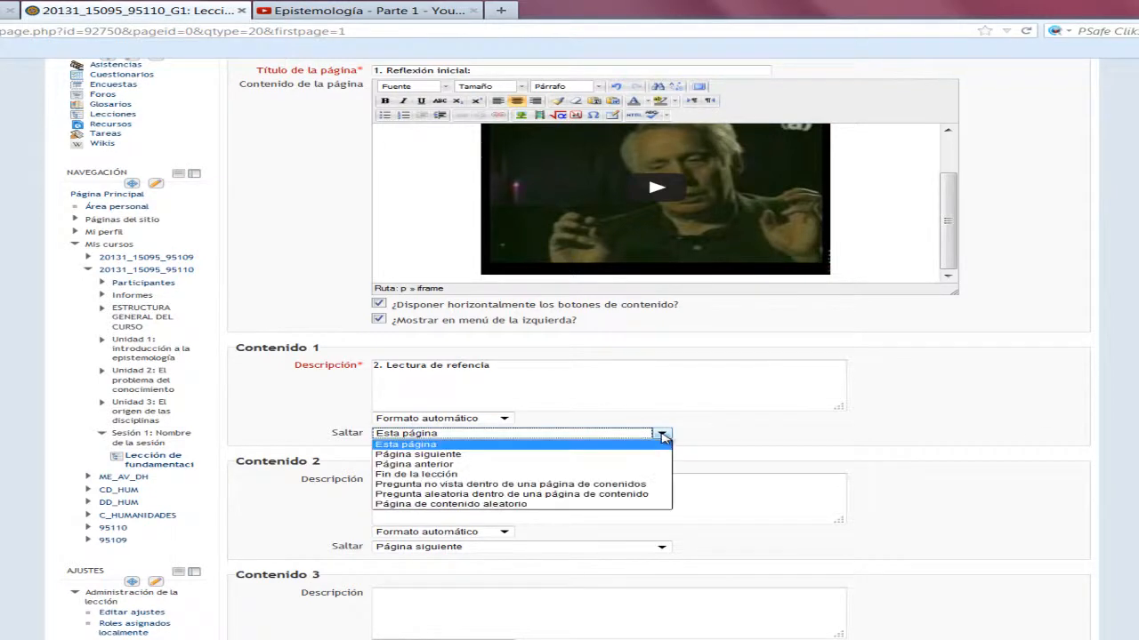
{"action": "left_click", "coordinate": [600, 455]}
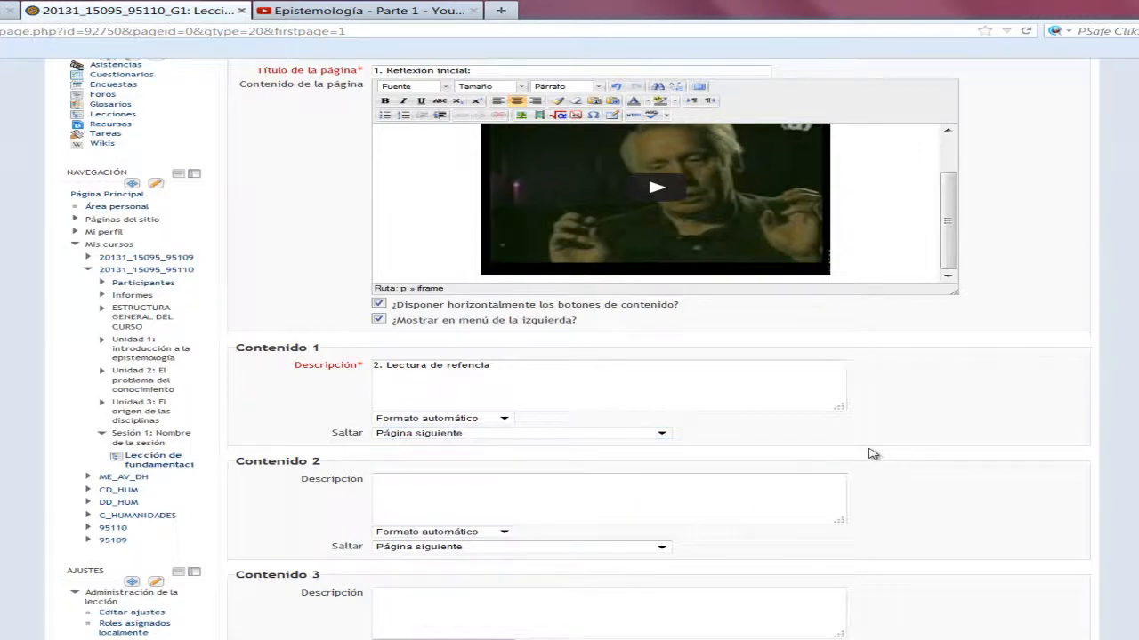
{"action": "scroll", "coordinate": [872, 454], "scroll_direction": "down", "scroll_amount": 3}
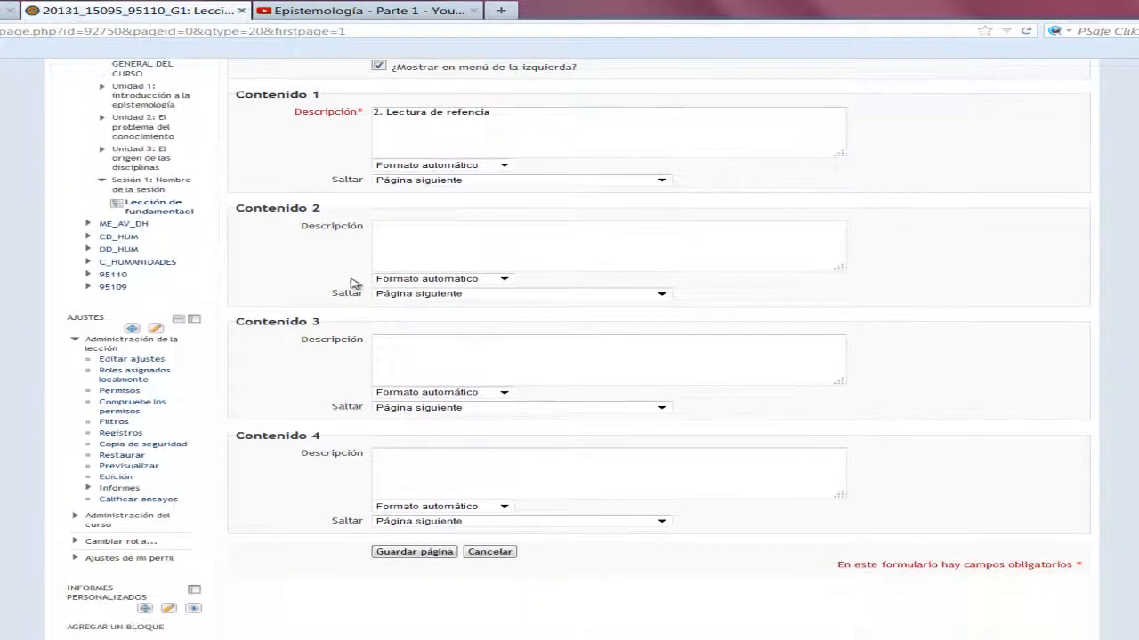
{"action": "left_click", "coordinate": [434, 553]}
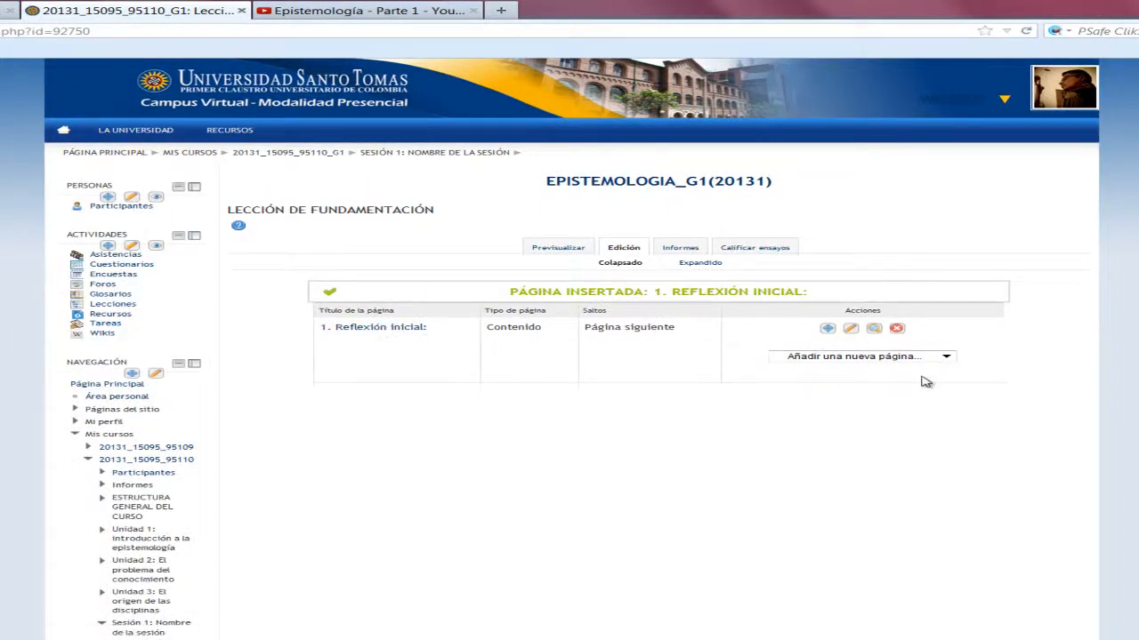
Add a new content page after "1. Reflexión inicial:" and title it "2. Lectura de referencia".
{"action": "left_click", "coordinate": [946, 357]}
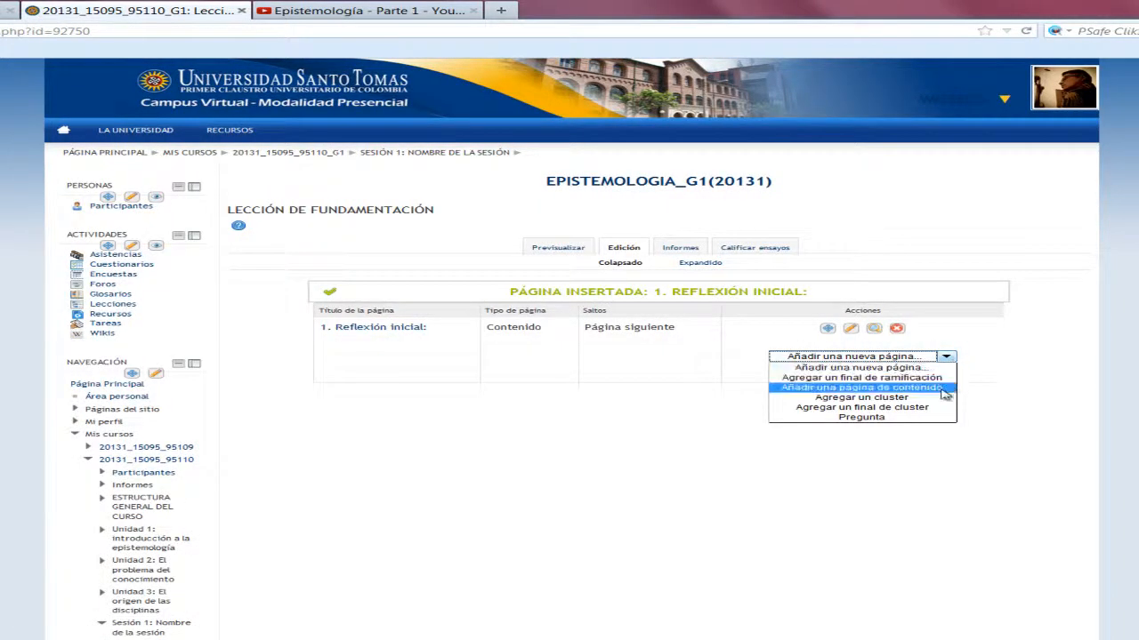
{"action": "left_click", "coordinate": [945, 389]}
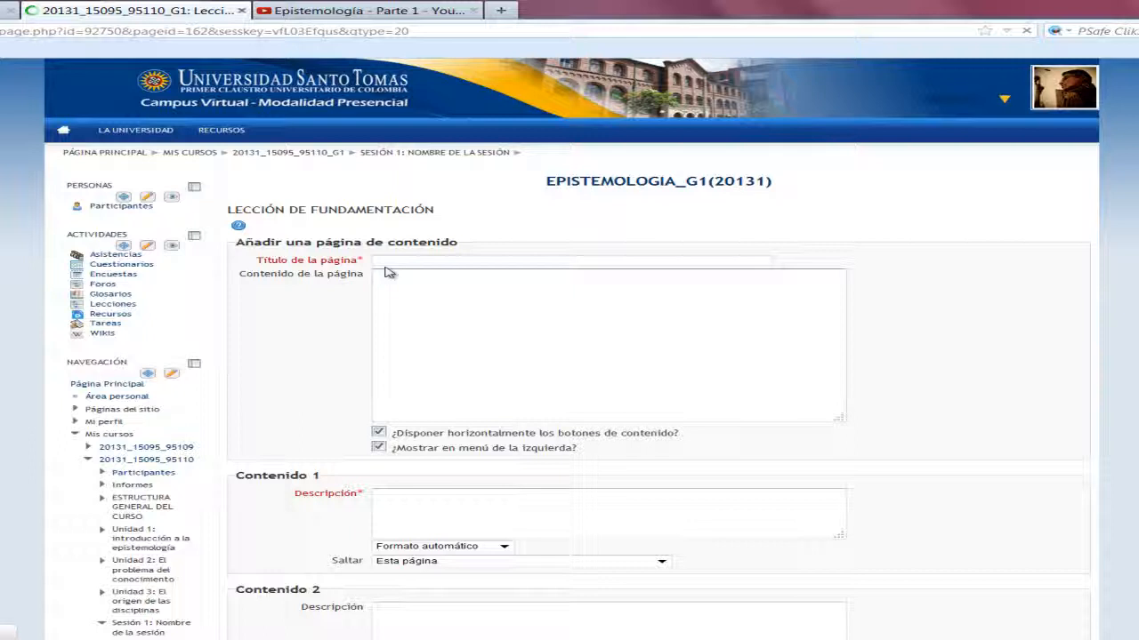
{"action": "left_click", "coordinate": [405, 261]}
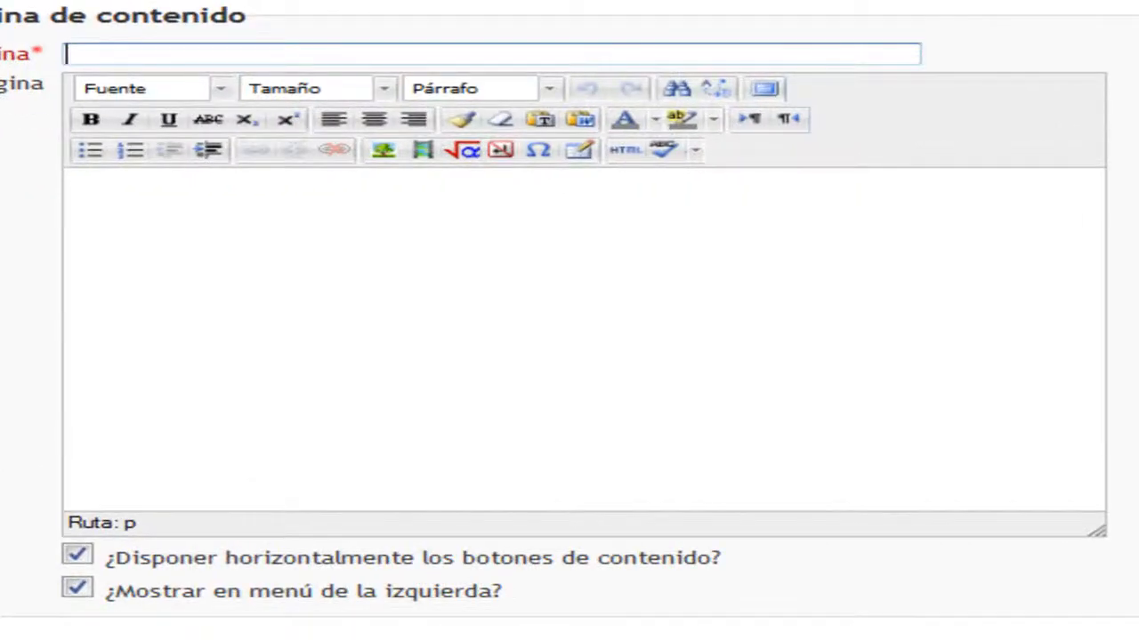
{"action": "type", "text": "2. Lect"}
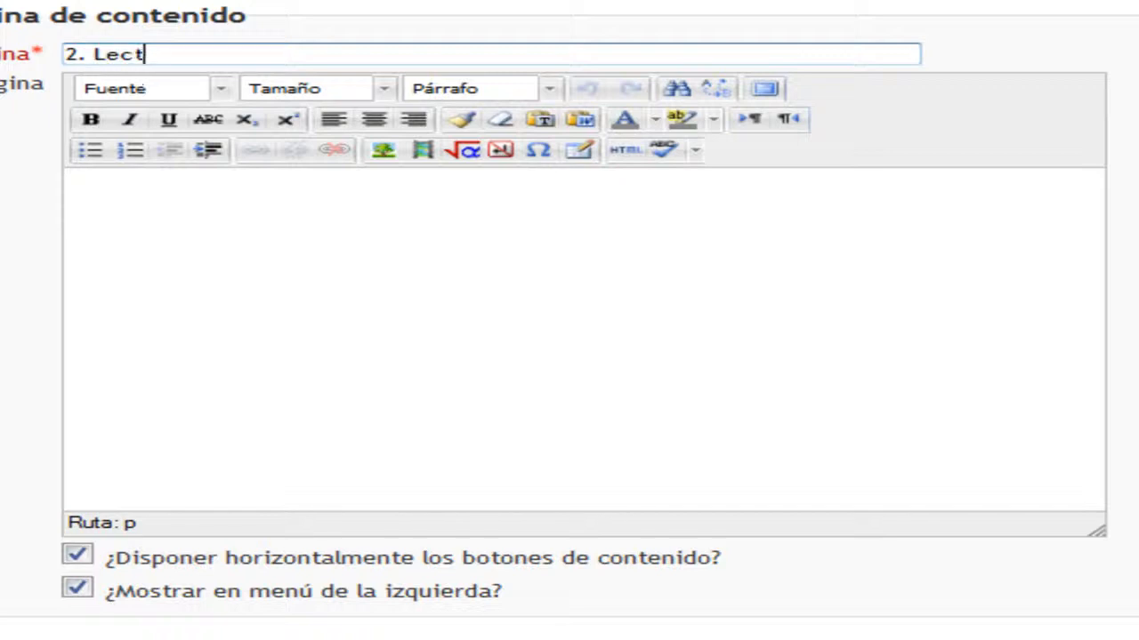
{"action": "type", "text": "ura de referencia"}
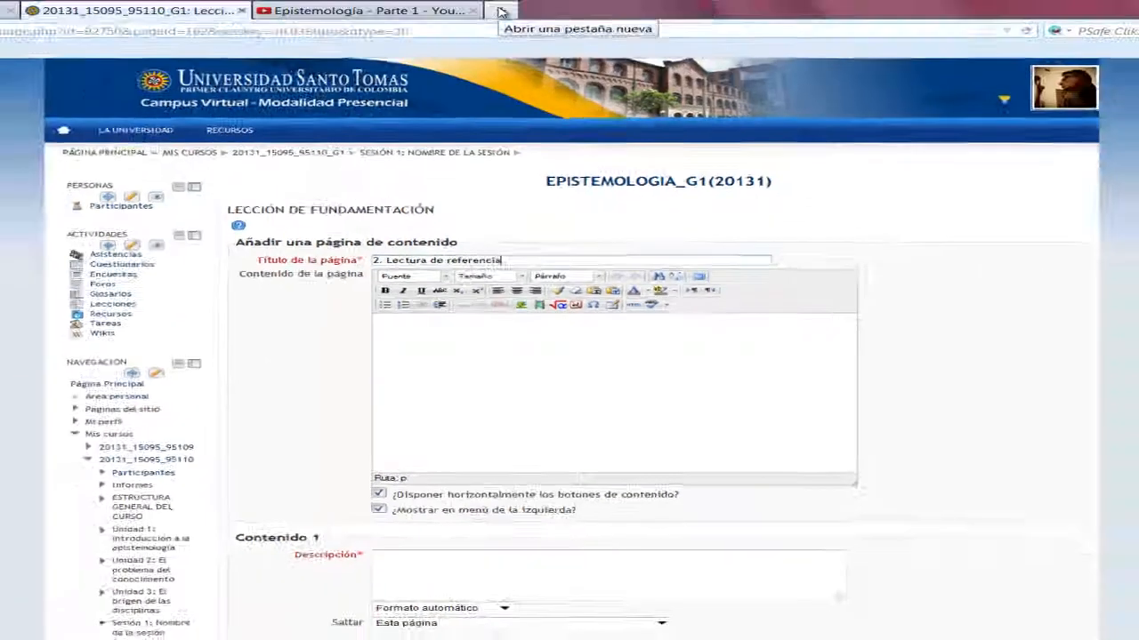
Open Google in a new browser tab, search for "slidesah" and open the SlideShare site.
{"action": "left_click", "coordinate": [495, 10]}
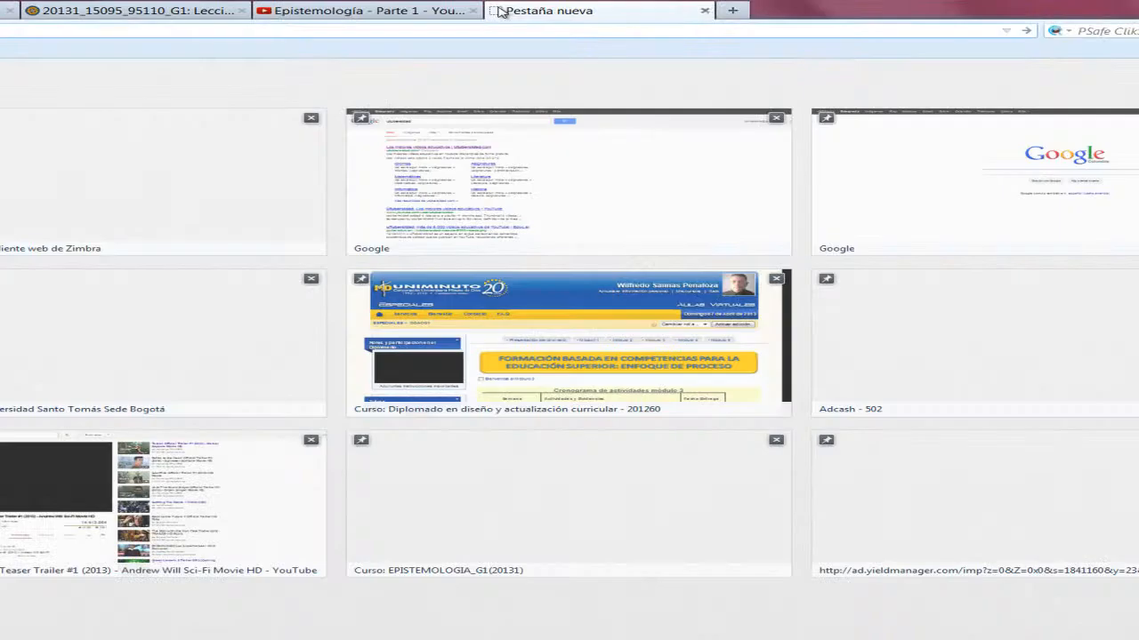
{"action": "left_click", "coordinate": [1007, 32]}
{"action": "left_click", "coordinate": [854, 393]}
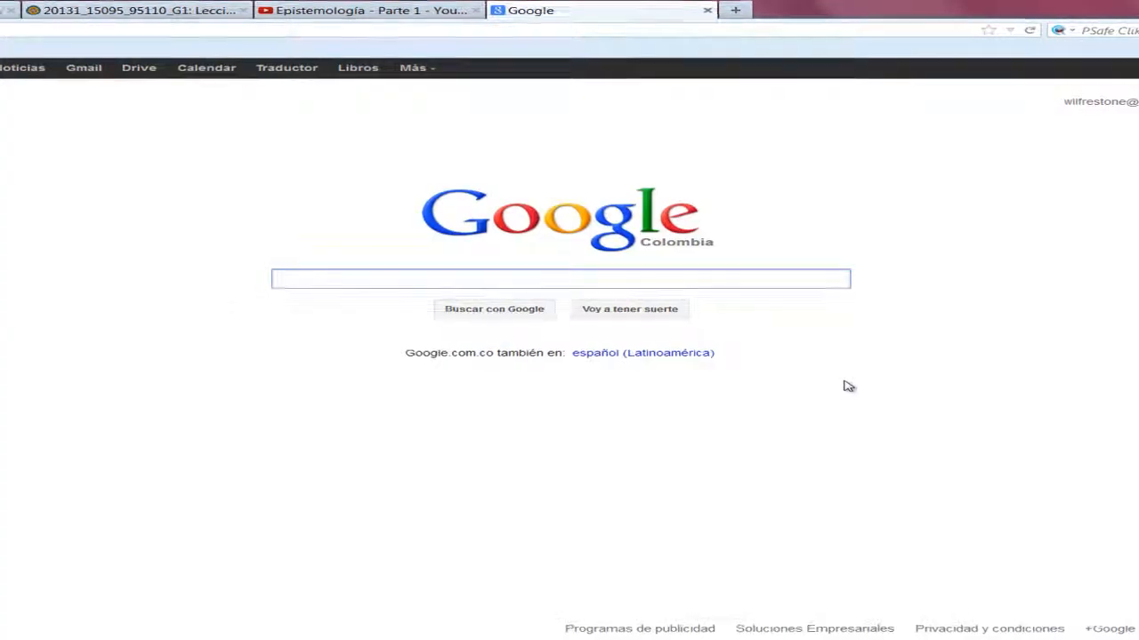
{"action": "type", "text": "slidesah"}
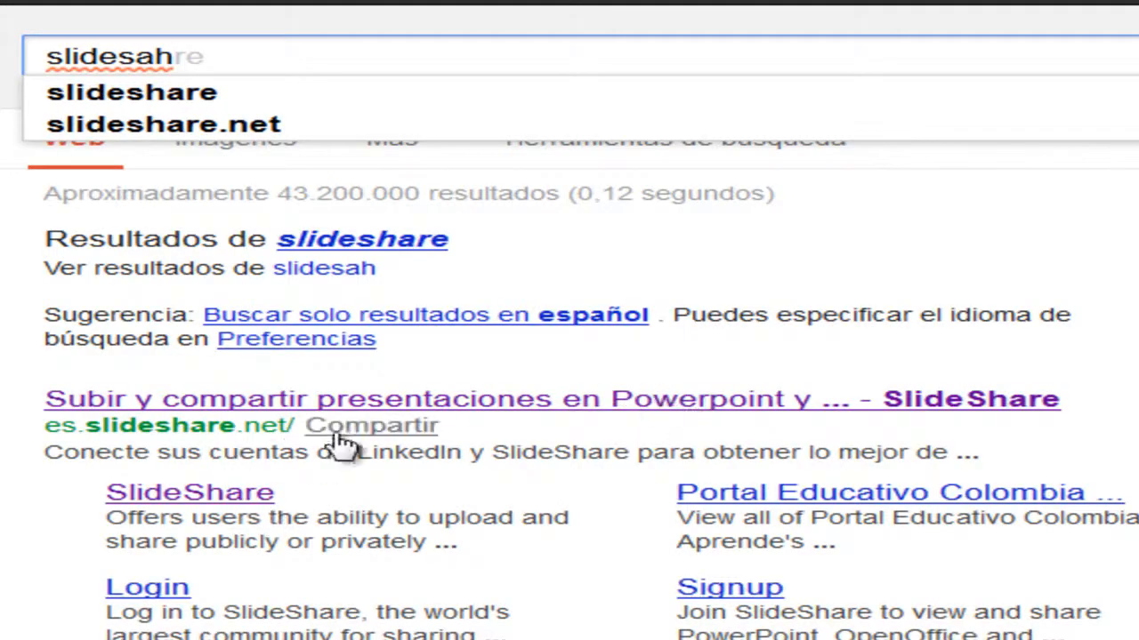
{"action": "left_click", "coordinate": [369, 402]}
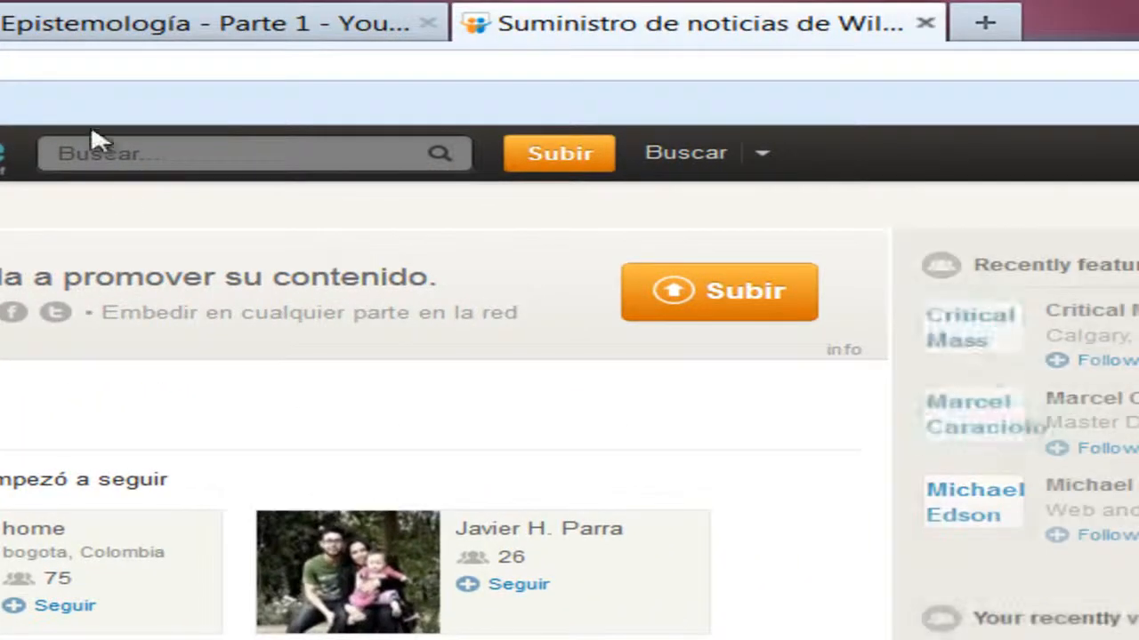
Search SlideShare for "teoria del conocimiento".
{"action": "left_click", "coordinate": [135, 153]}
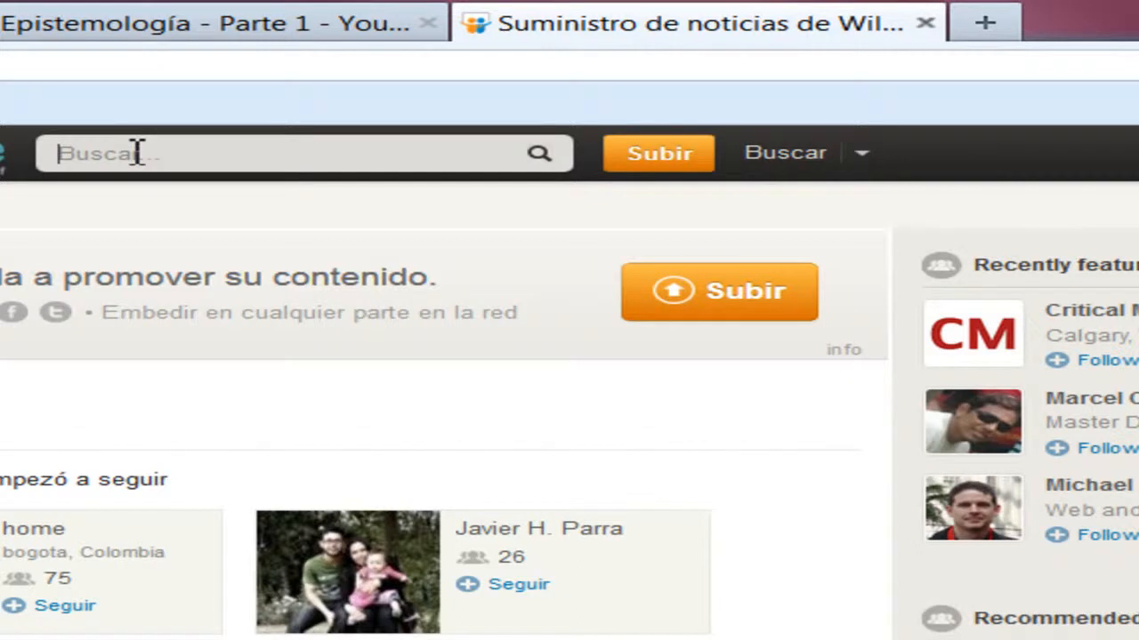
{"action": "type", "text": "teor"}
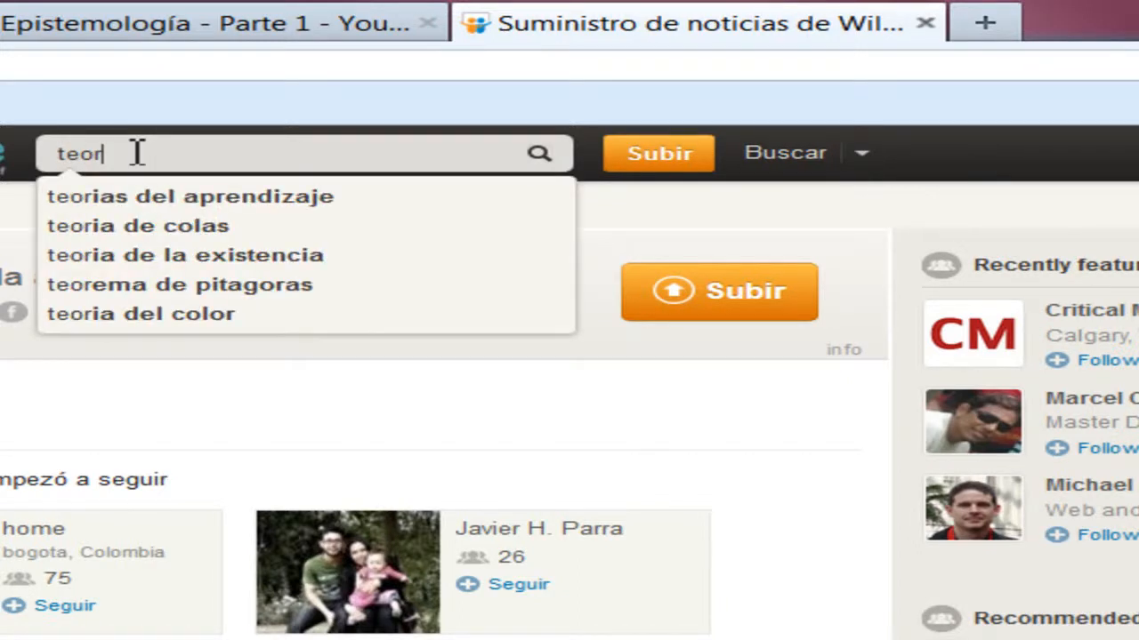
{"action": "type", "text": "ia"}
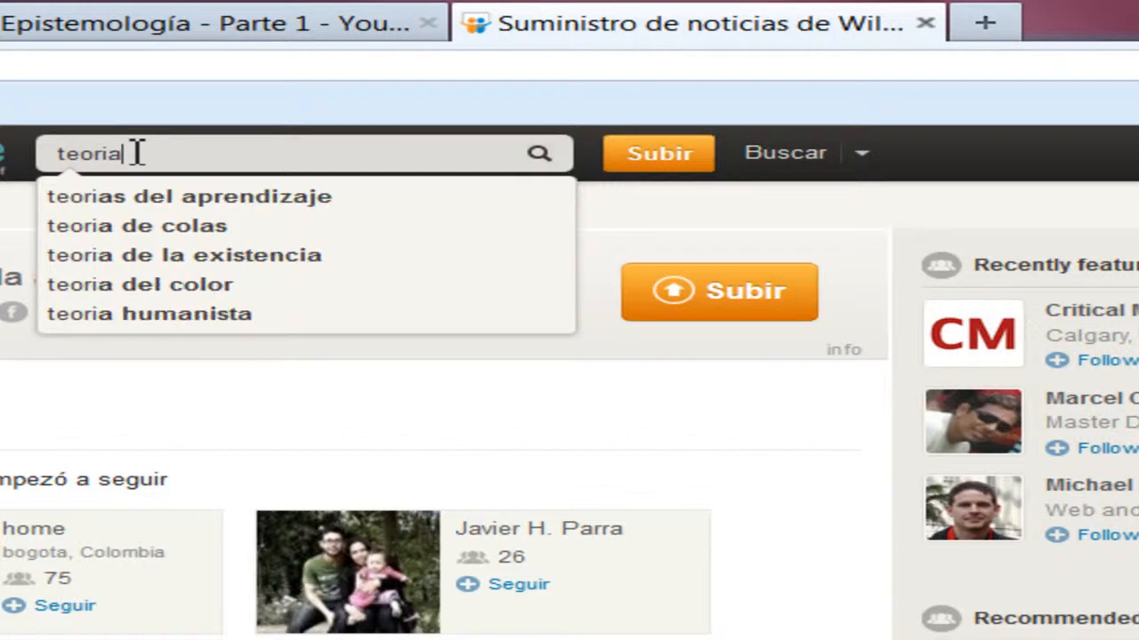
{"action": "type", "text": " del color"}
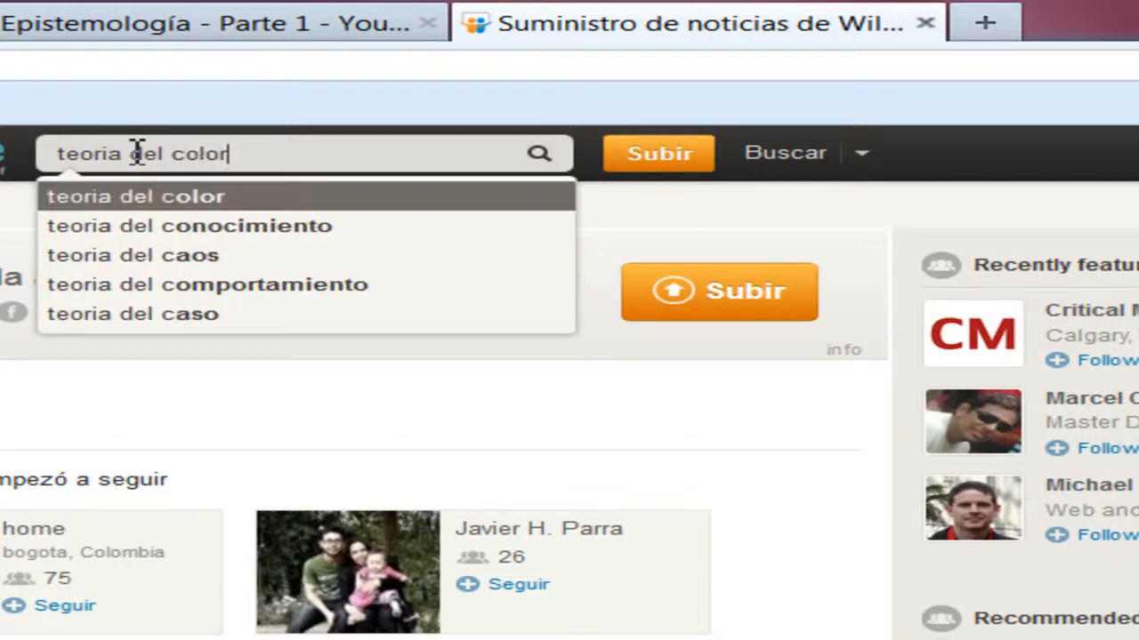
{"action": "key", "text": "Down"}
{"action": "key", "text": "Down"}
{"action": "key", "text": "Return"}
{"action": "key", "text": "Return"}
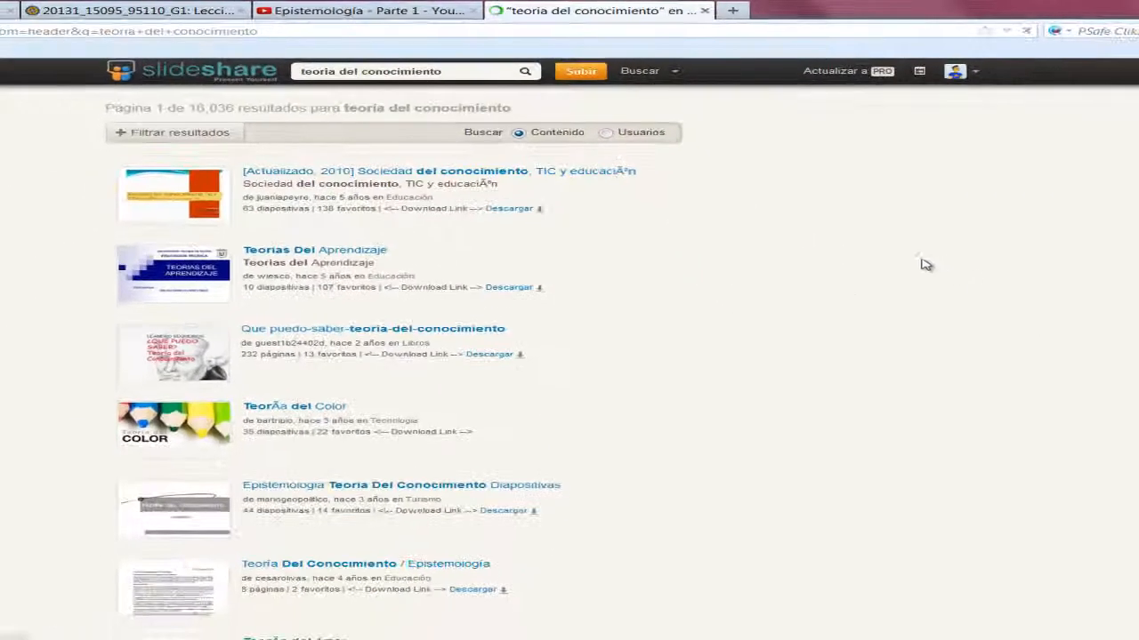
Open the "Teoría Del Conocimiento / Epistemología" document from the results, skim its text and copy its embed code.
{"action": "scroll", "coordinate": [950, 383], "scroll_direction": "down", "scroll_amount": 3}
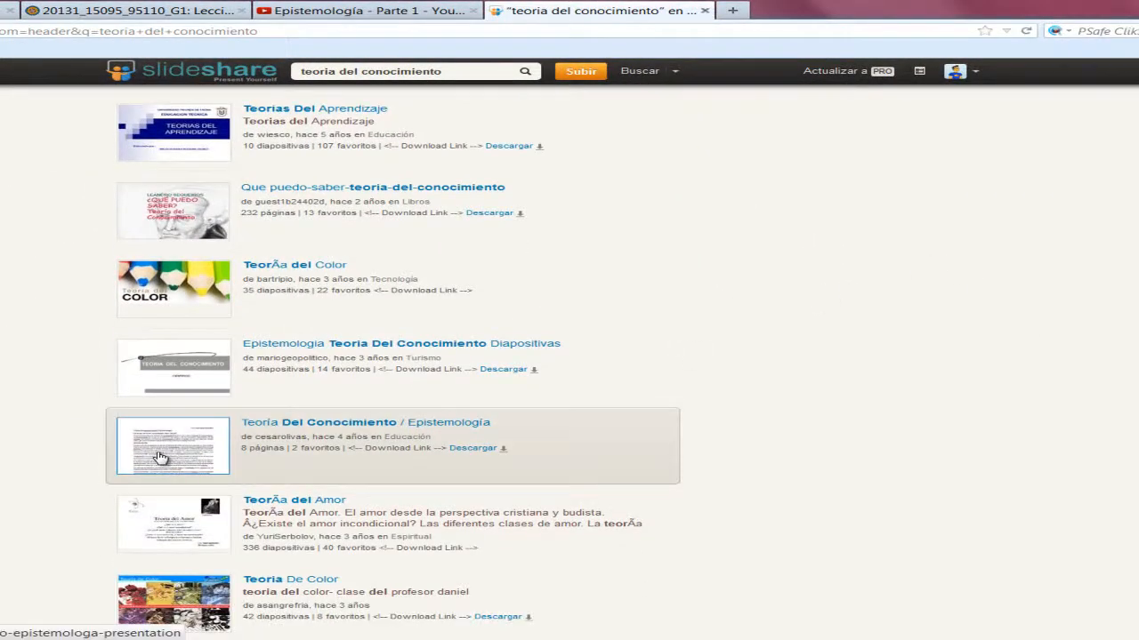
{"action": "left_click", "coordinate": [160, 446]}
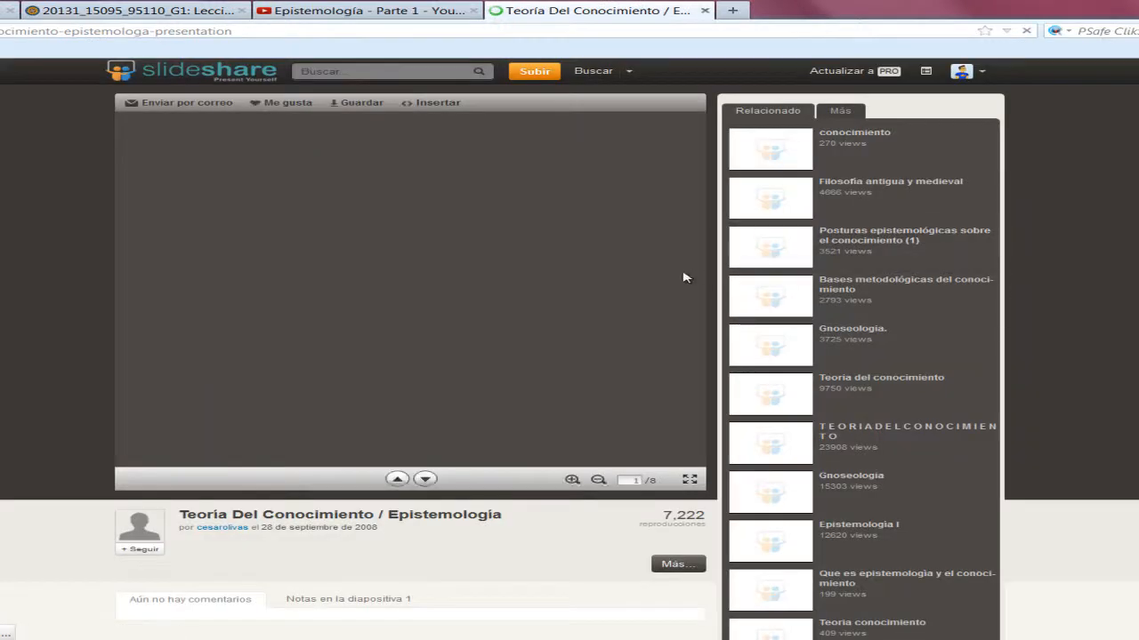
{"action": "scroll", "coordinate": [685, 277], "scroll_direction": "down", "scroll_amount": 1}
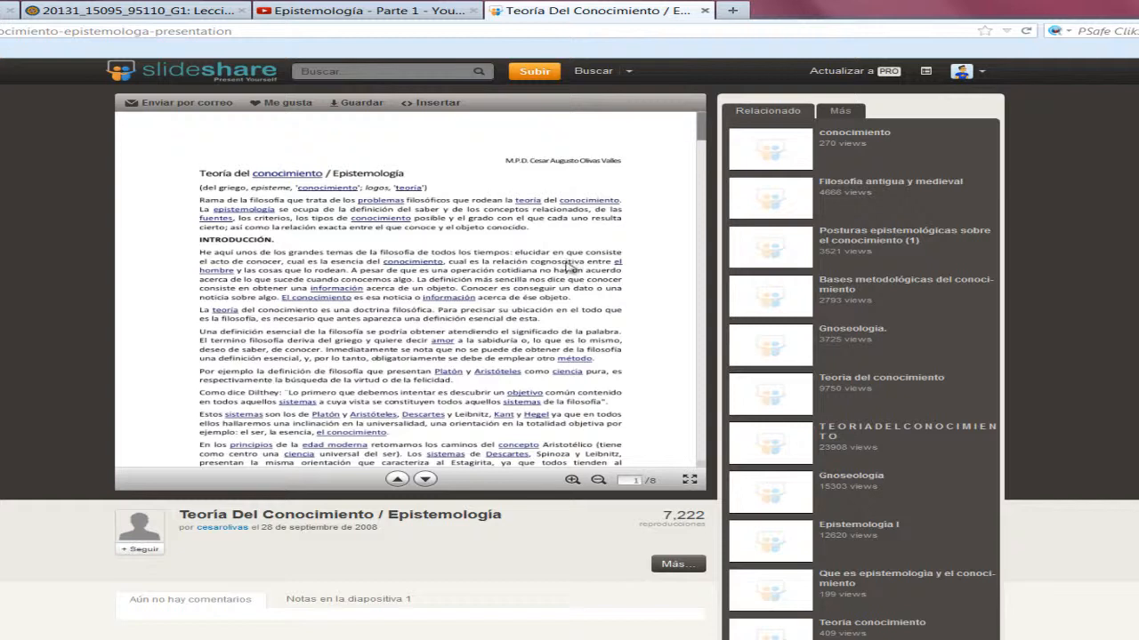
{"action": "scroll", "coordinate": [569, 267], "scroll_direction": "down", "scroll_amount": 3}
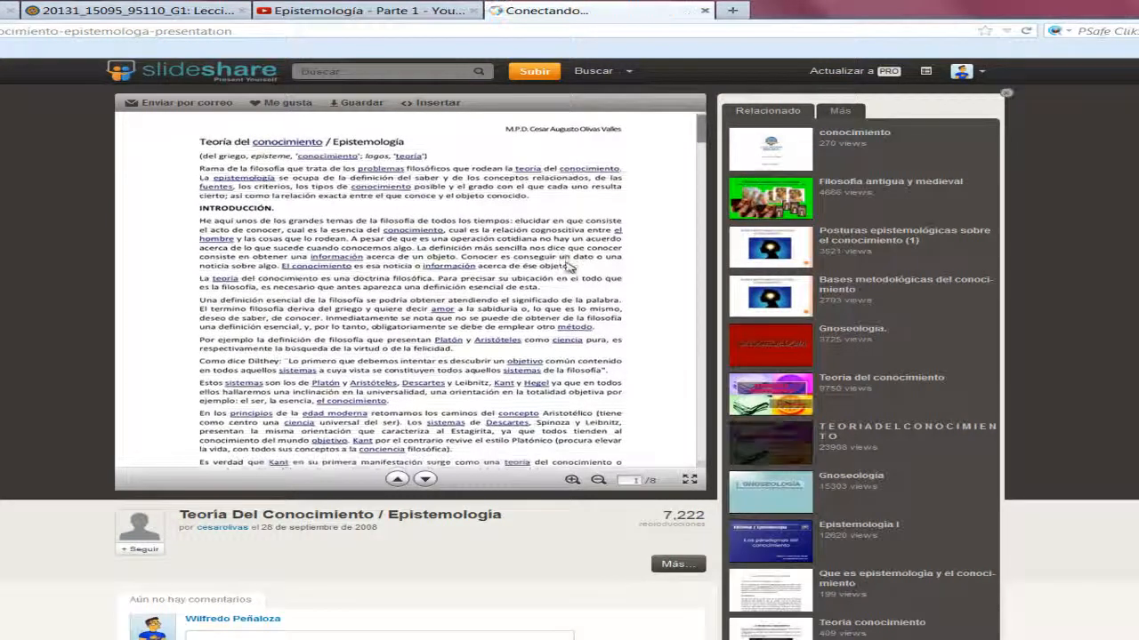
{"action": "scroll", "coordinate": [569, 267], "scroll_direction": "down", "scroll_amount": 3}
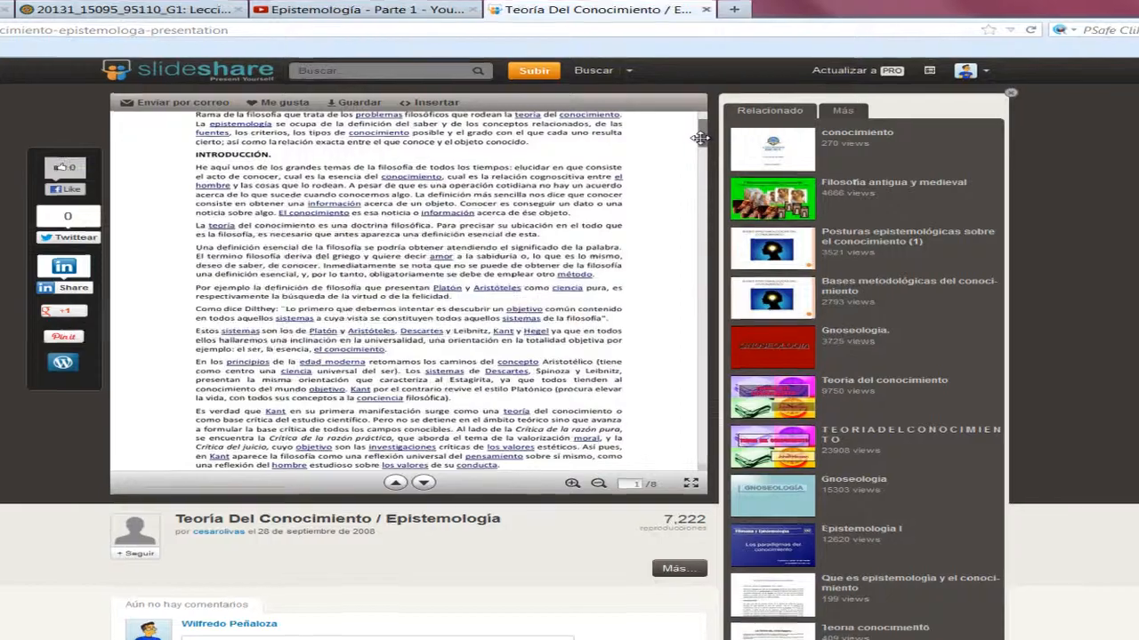
{"action": "left_click_drag", "start_coordinate": [701, 138], "coordinate": [697, 185]}
{"action": "left_click_drag", "start_coordinate": [836, 257], "coordinate": [846, 109]}
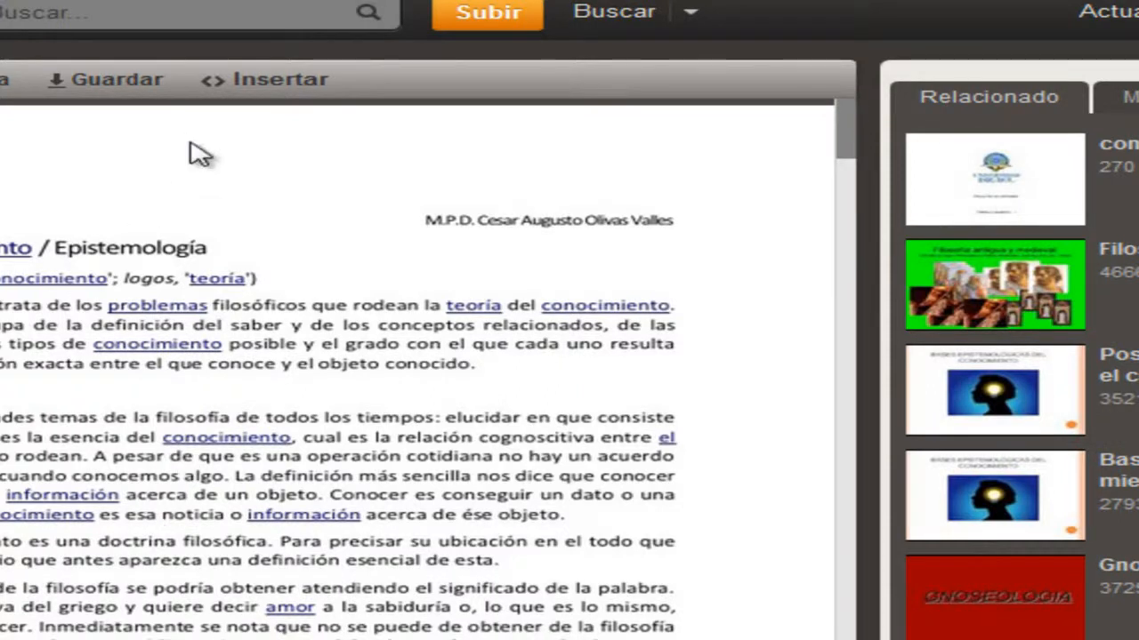
{"action": "left_click", "coordinate": [283, 89]}
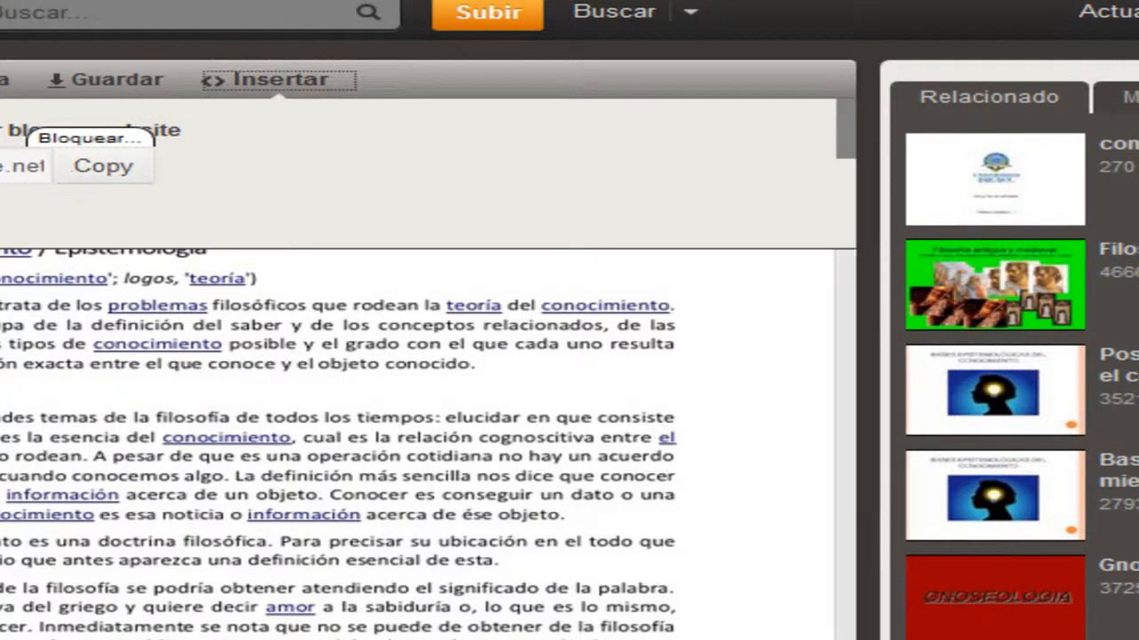
{"action": "left_click", "coordinate": [128, 180]}
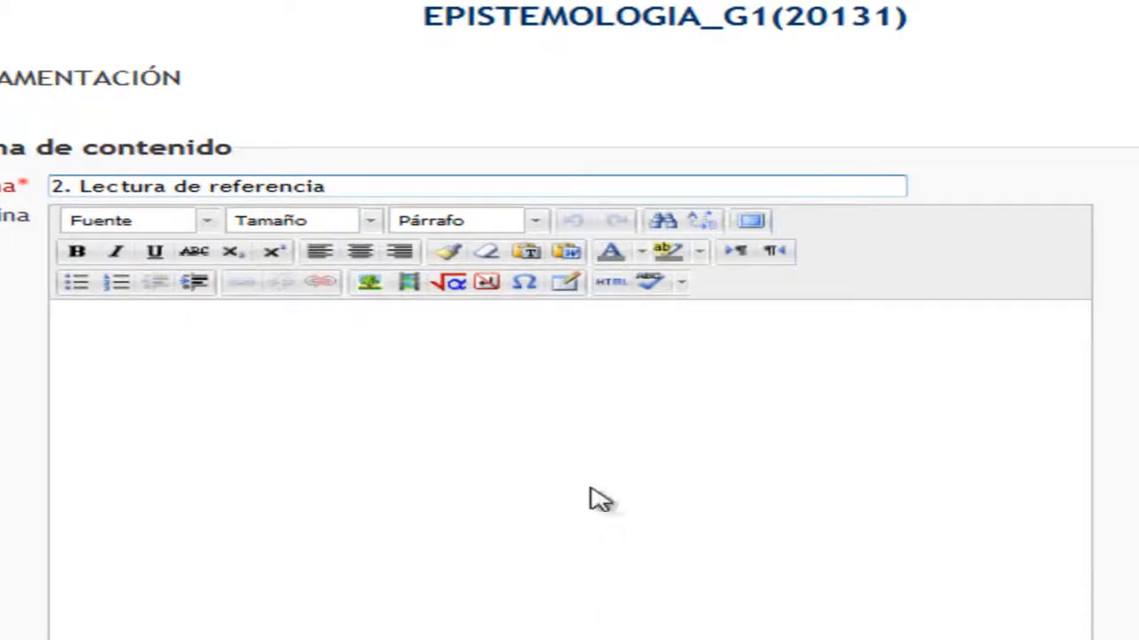
Back in Moodle, write "Lee atentamente el siguiente texto:" as the page content and add a centered placeholder row of x's below it.
{"action": "left_click", "coordinate": [499, 371]}
{"action": "type", "text": "Lee"}
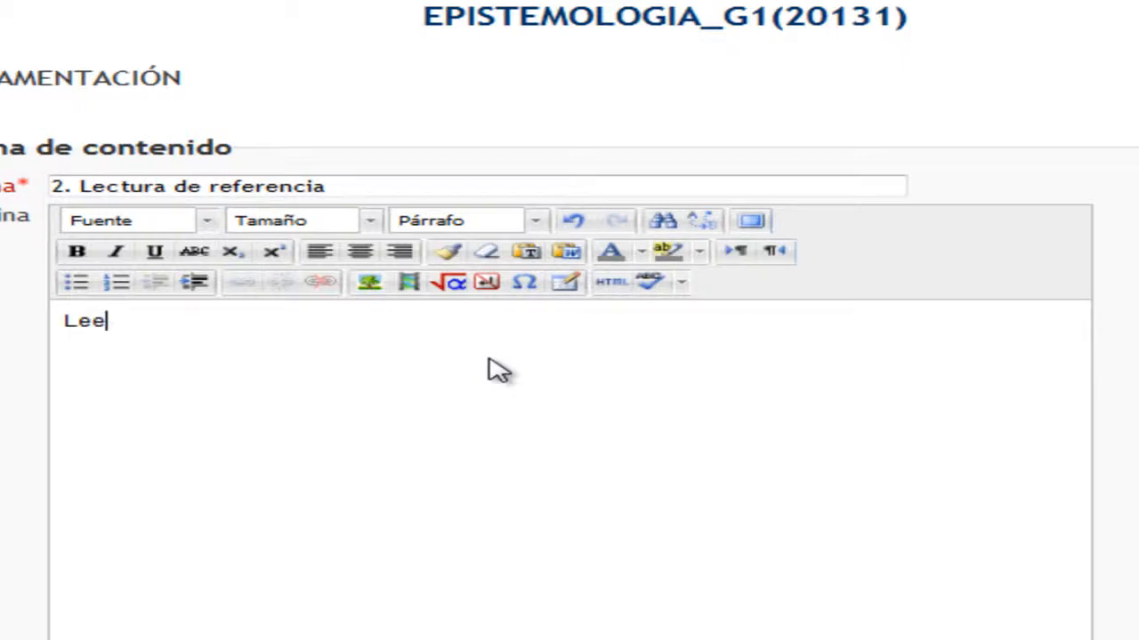
{"action": "type", "text": " atenta"}
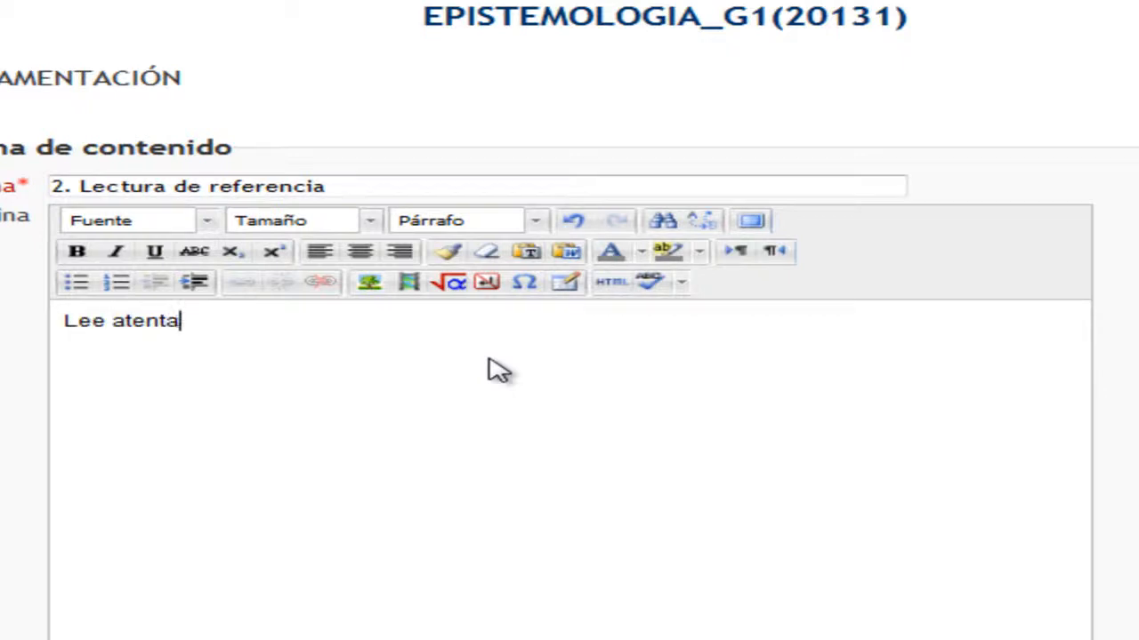
{"action": "type", "text": "mente el sig"}
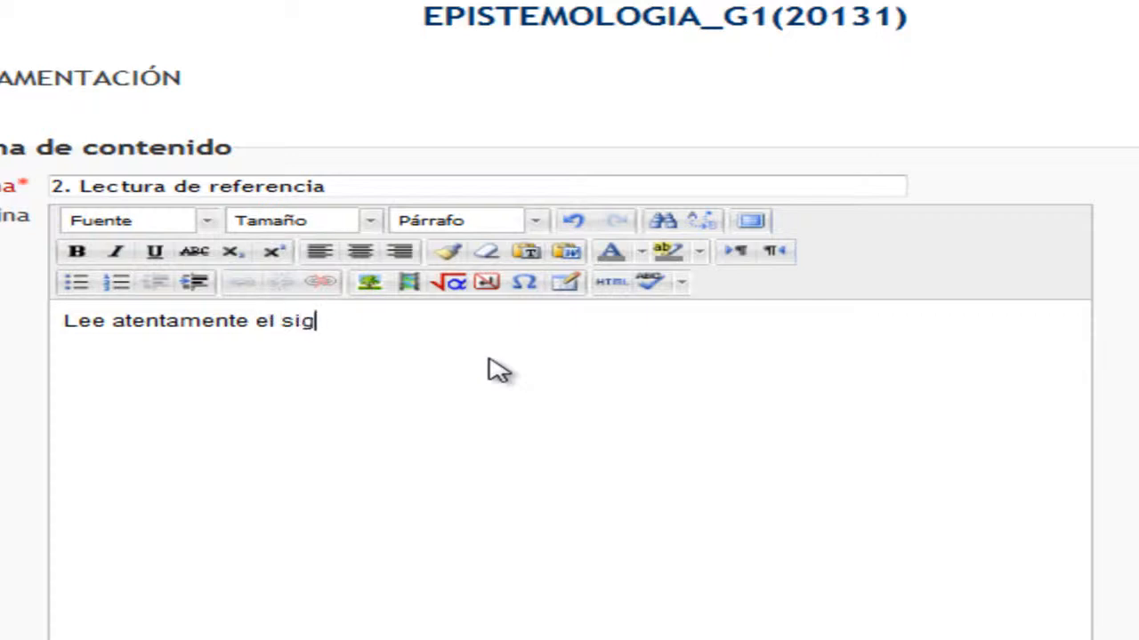
{"action": "type", "text": "uiente texto:"}
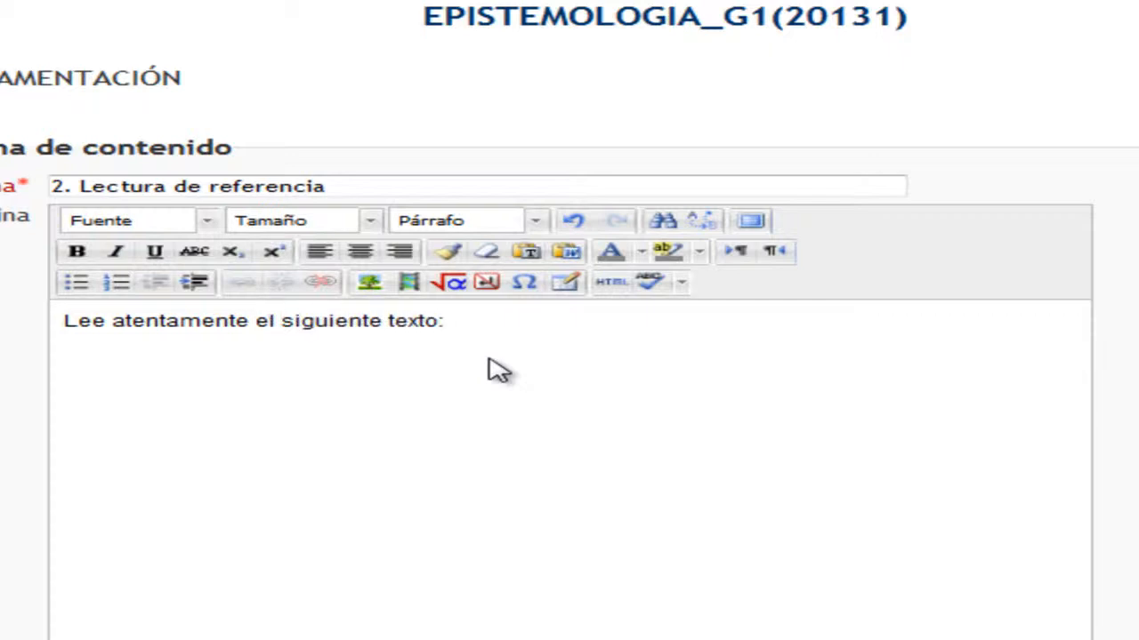
{"action": "key", "text": "Return"}
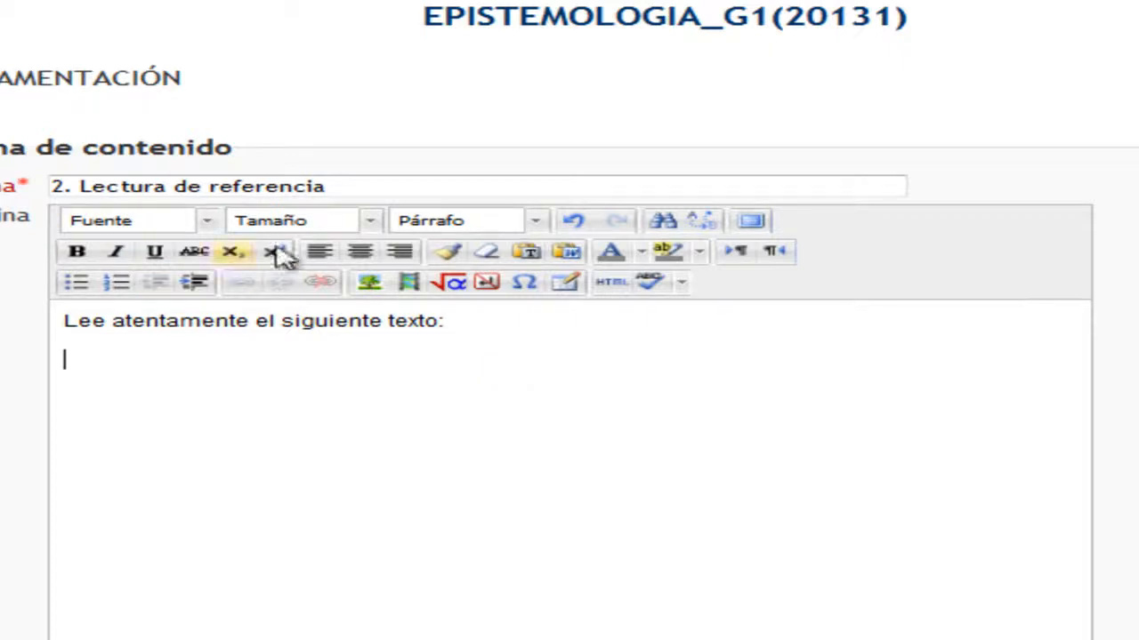
{"action": "left_click", "coordinate": [360, 252]}
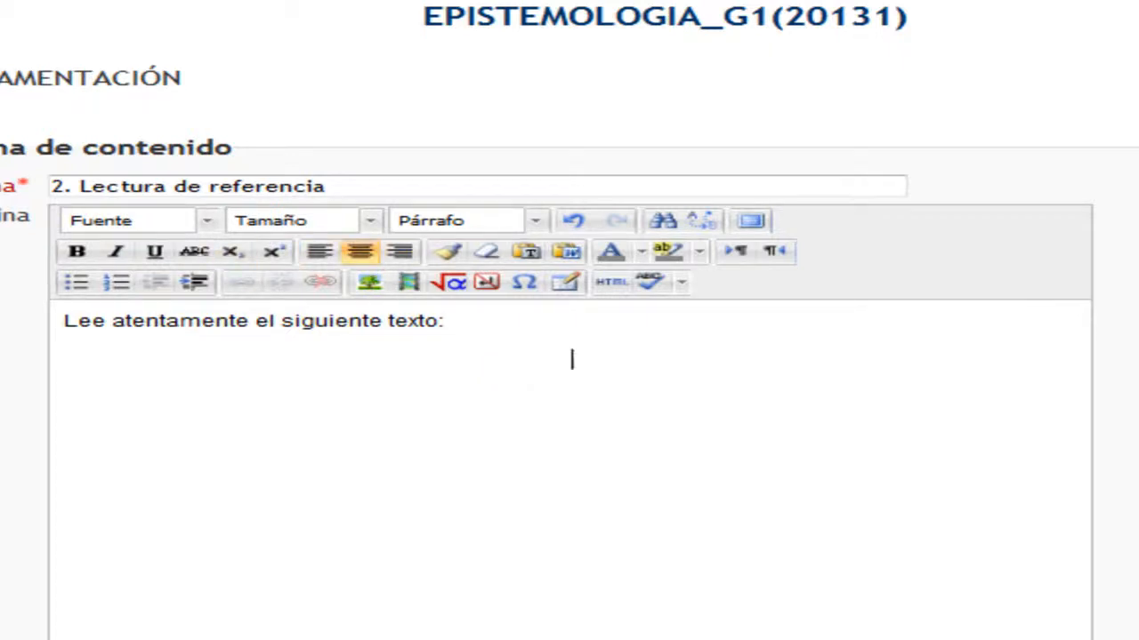
{"action": "type", "text": "xxxxxxxxxxxxxxxxxxxxxxxxxxxxxxxxxxxxxxx"}
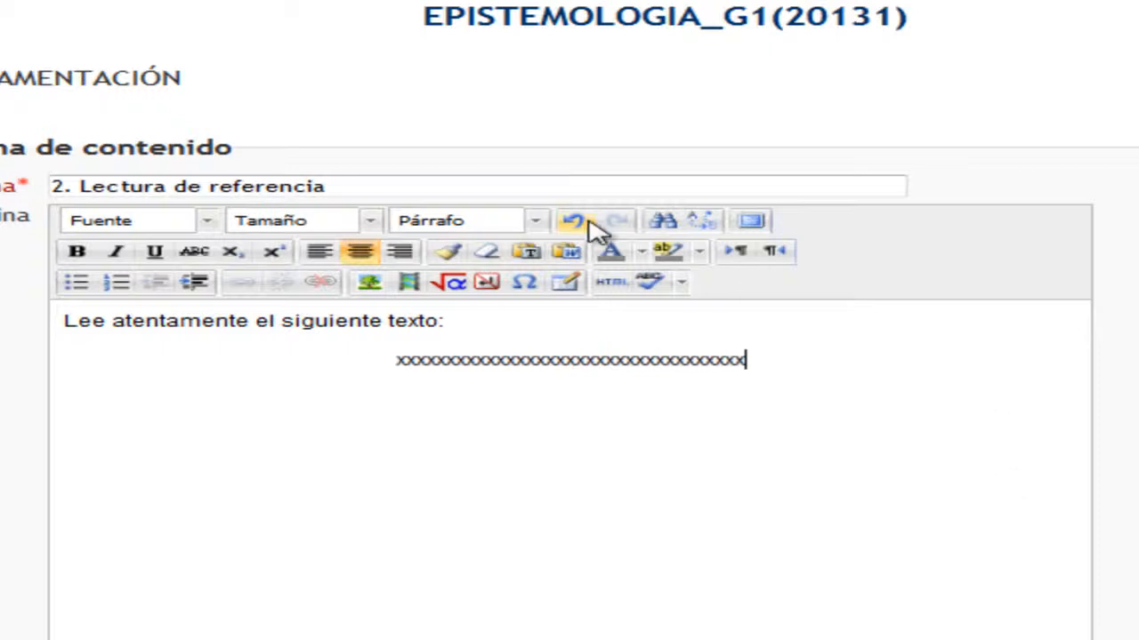
Replace the row of x's in the HTML source with the copied SlideShare embed code, update the content and review the embedded document.
{"action": "left_click", "coordinate": [623, 278]}
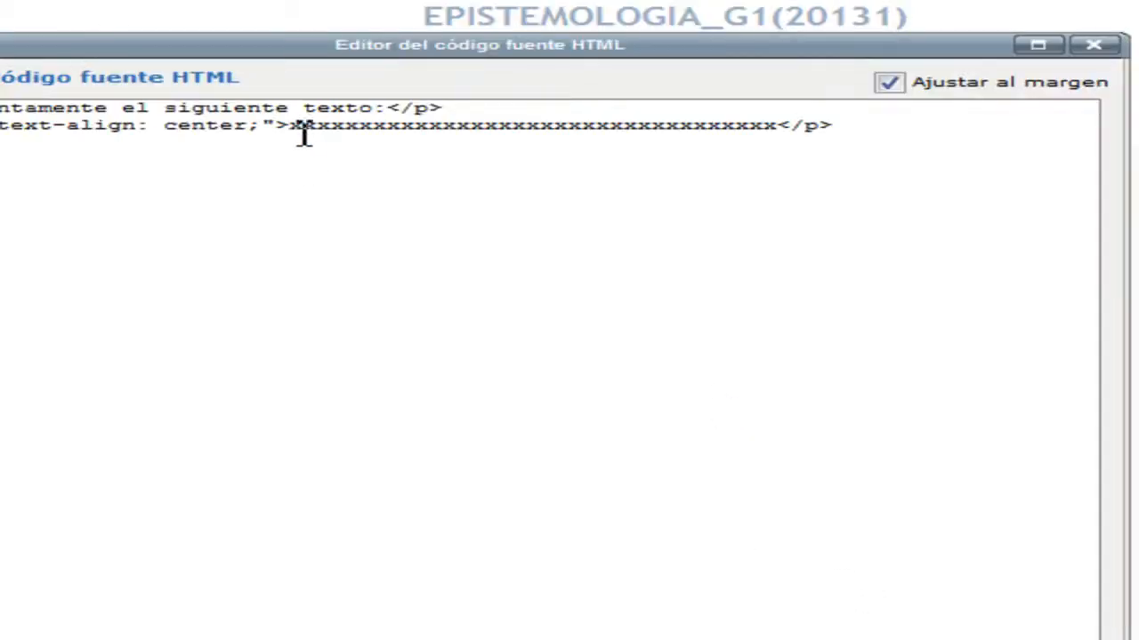
{"action": "left_click_drag", "start_coordinate": [301, 129], "coordinate": [789, 133]}
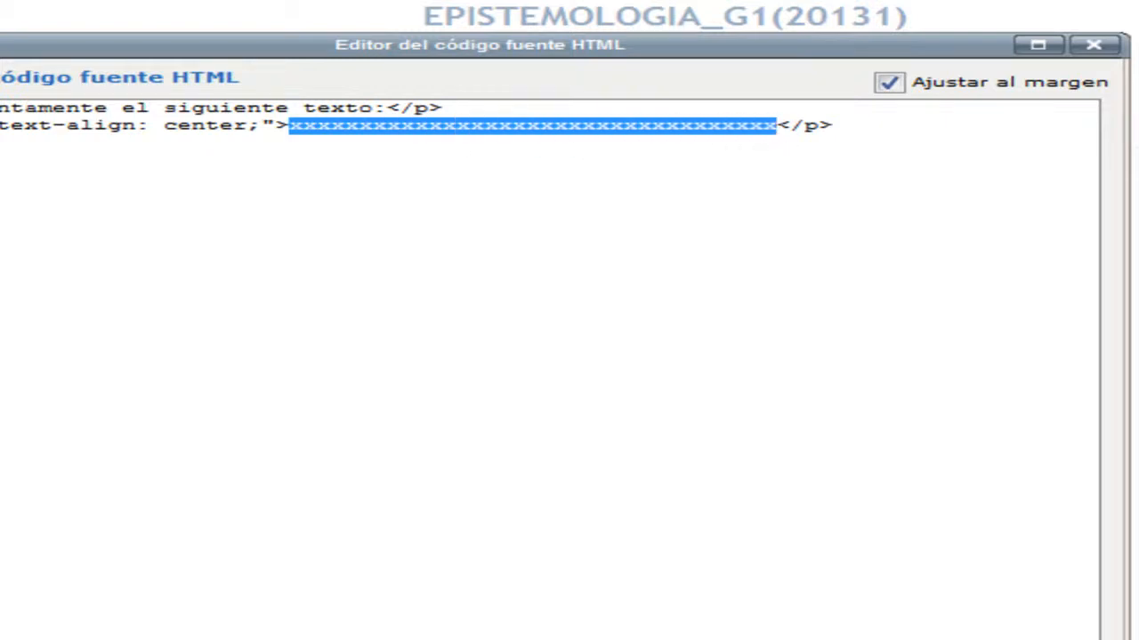
{"action": "key", "text": "ctrl+v"}
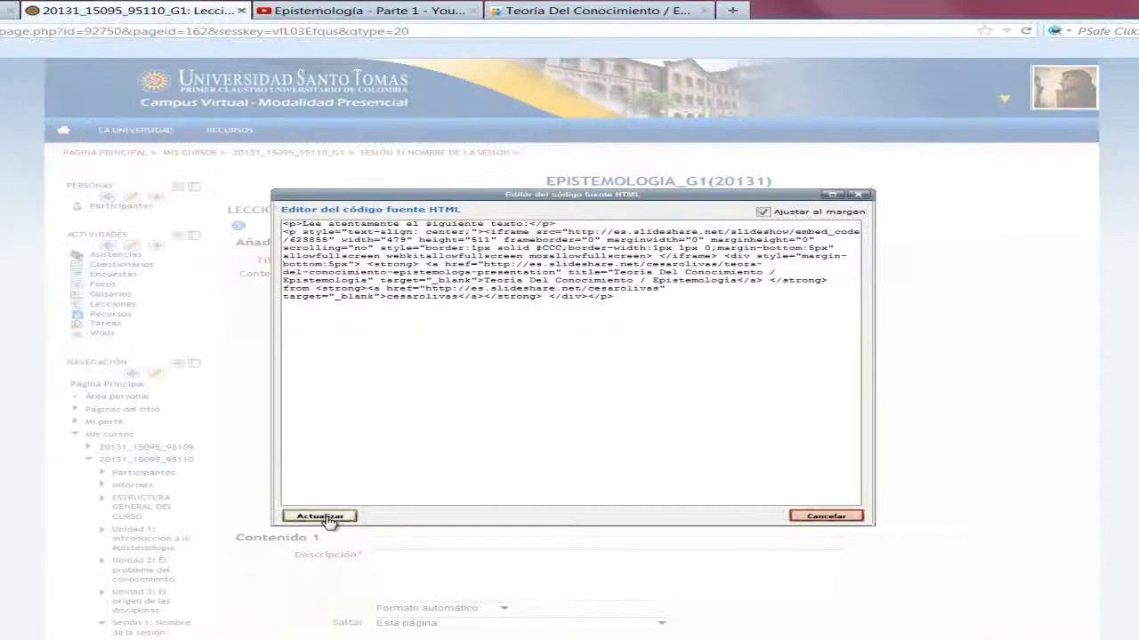
{"action": "left_click", "coordinate": [325, 517]}
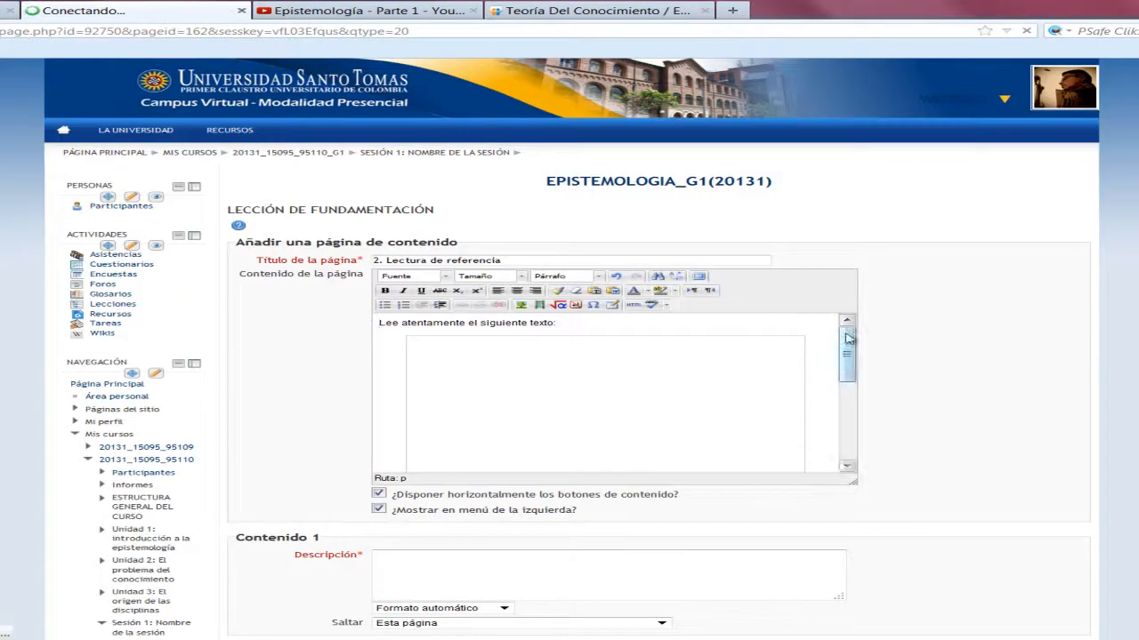
{"action": "scroll", "coordinate": [831, 363], "scroll_direction": "down", "scroll_amount": 5}
{"action": "scroll", "coordinate": [831, 362], "scroll_direction": "down", "scroll_amount": 3}
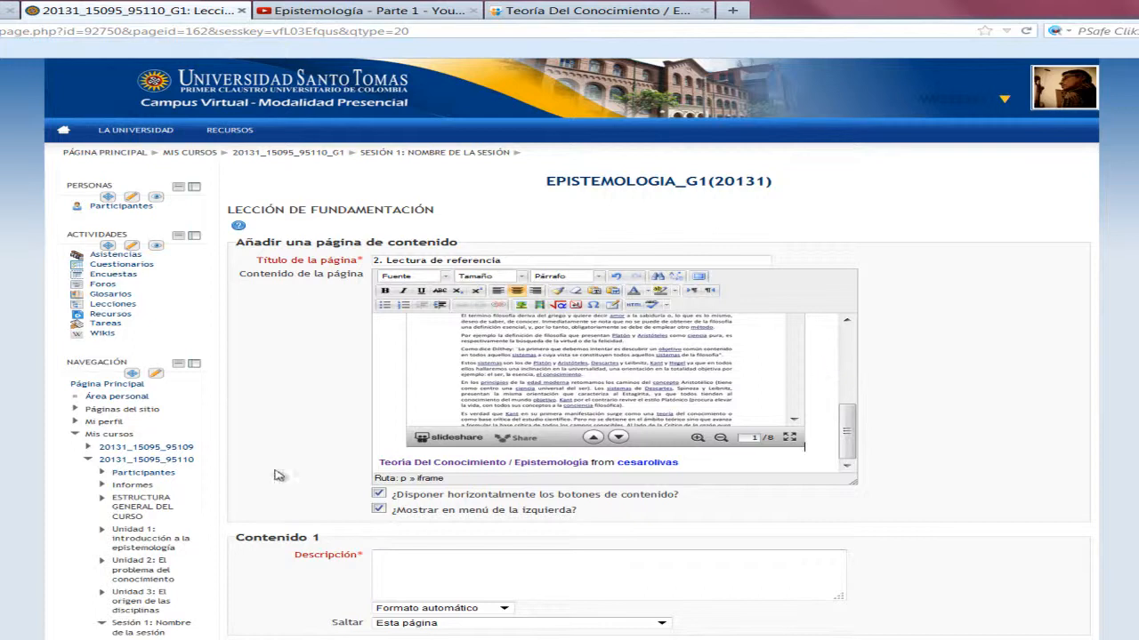
{"action": "scroll", "coordinate": [813, 392], "scroll_direction": "up", "scroll_amount": 8}
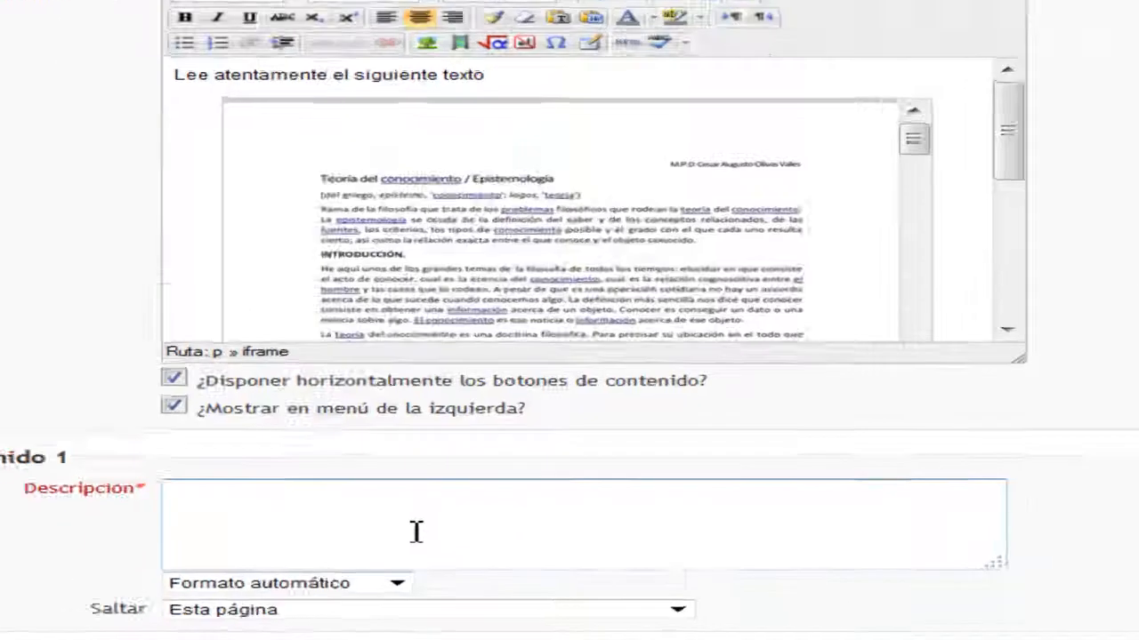
Describe Contenido 1 as "3. Análisis de conceptos".
{"action": "type", "text": "Re"}
{"action": "key", "text": "BackSpace"}
{"action": "key", "text": "BackSpace"}
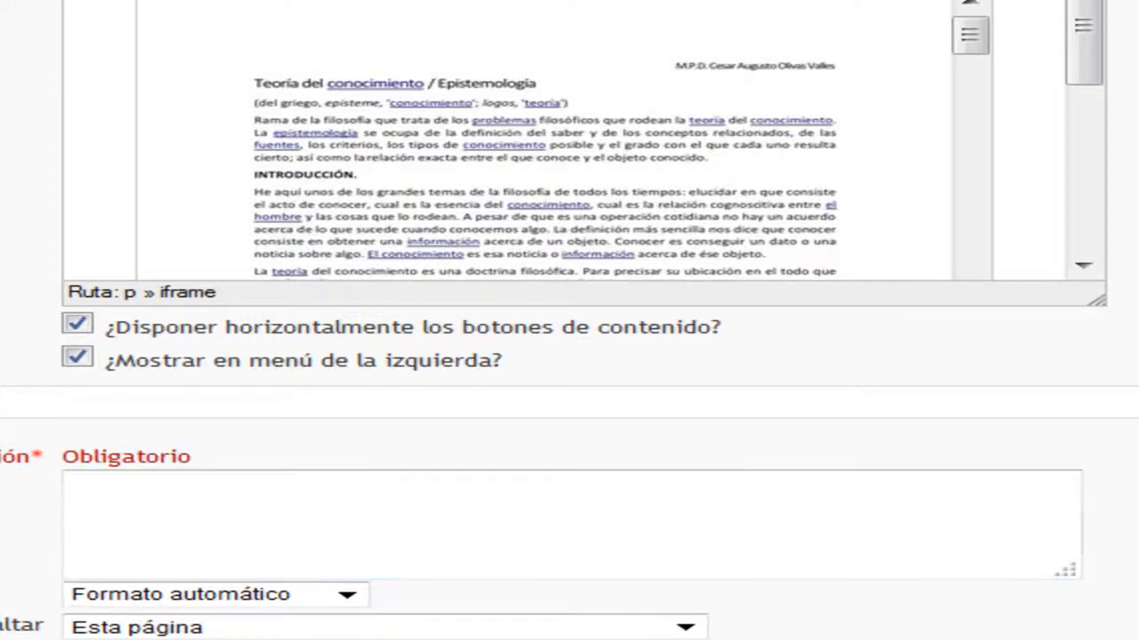
{"action": "scroll", "coordinate": [570, 320], "scroll_direction": "down", "scroll_amount": 3}
{"action": "left_click", "coordinate": [214, 258]}
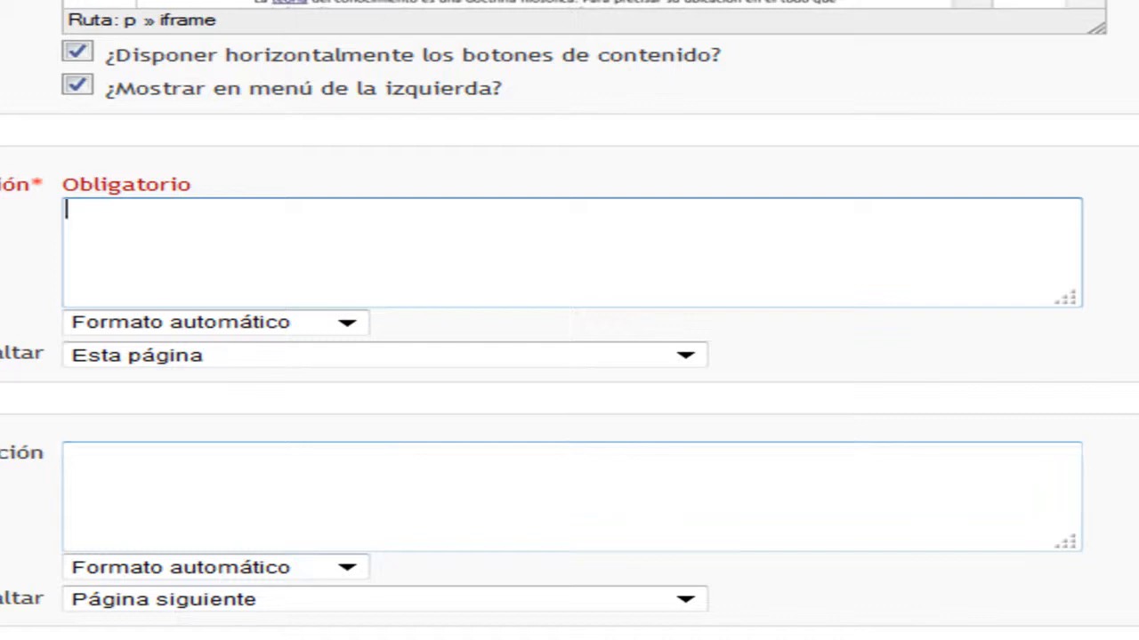
{"action": "type", "text": "3. "}
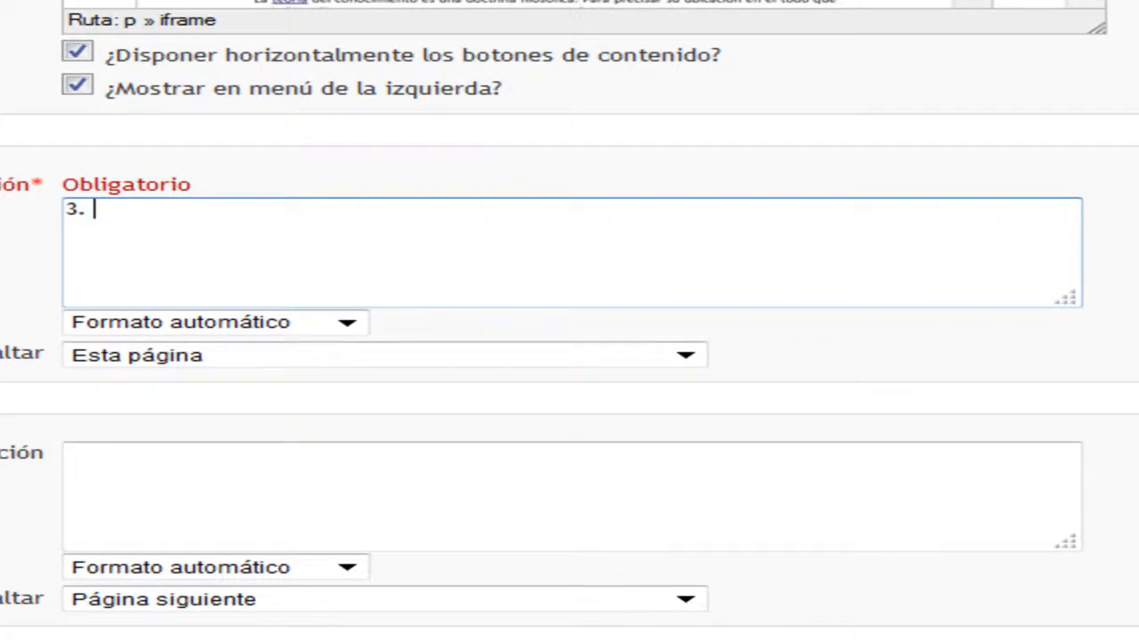
{"action": "type", "text": "Análisis de conept"}
{"action": "key", "text": "BackSpace"}
{"action": "key", "text": "BackSpace"}
{"action": "key", "text": "BackSpace"}
{"action": "type", "text": "ceptos"}
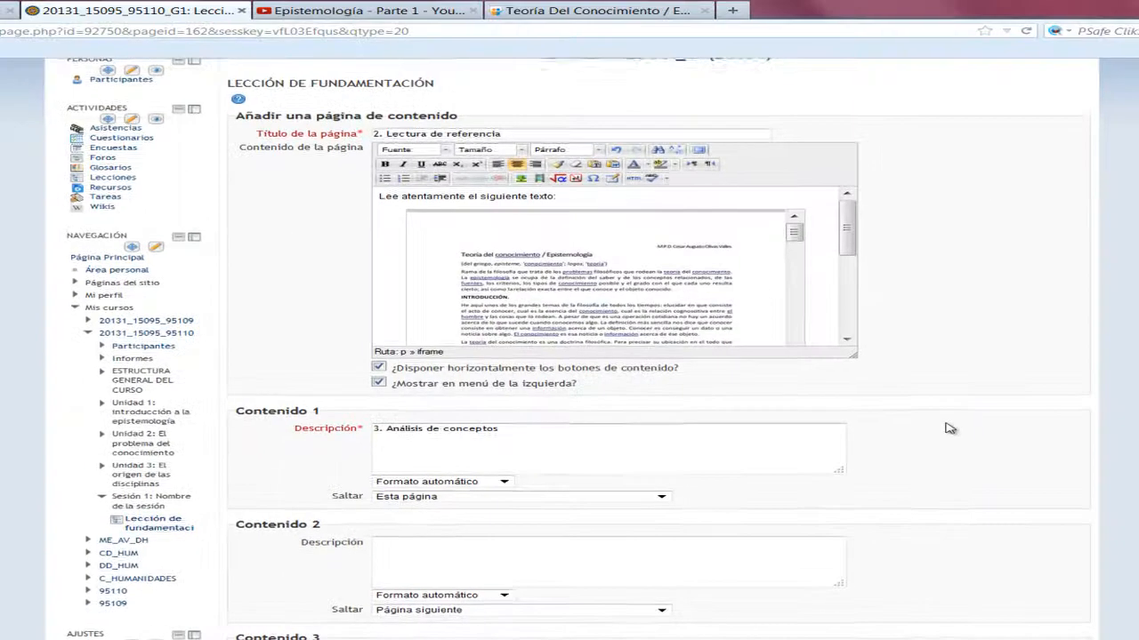
Set the Saltar option of Contenido 1 to Página siguiente and save the page.
{"action": "scroll", "coordinate": [950, 427], "scroll_direction": "down", "scroll_amount": 3}
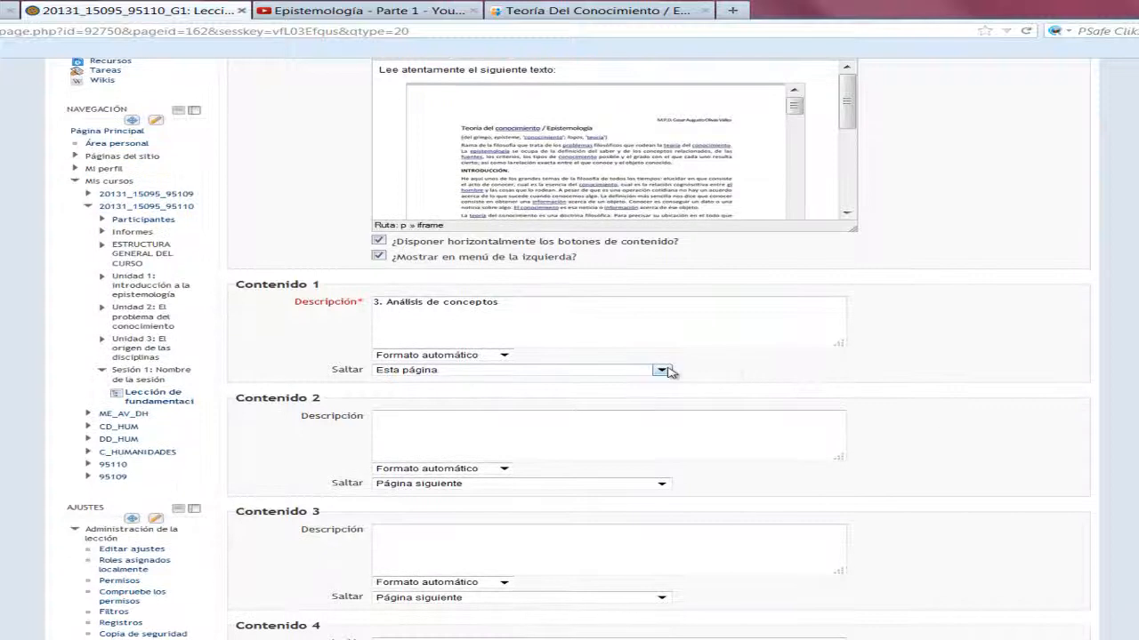
{"action": "left_click", "coordinate": [663, 370]}
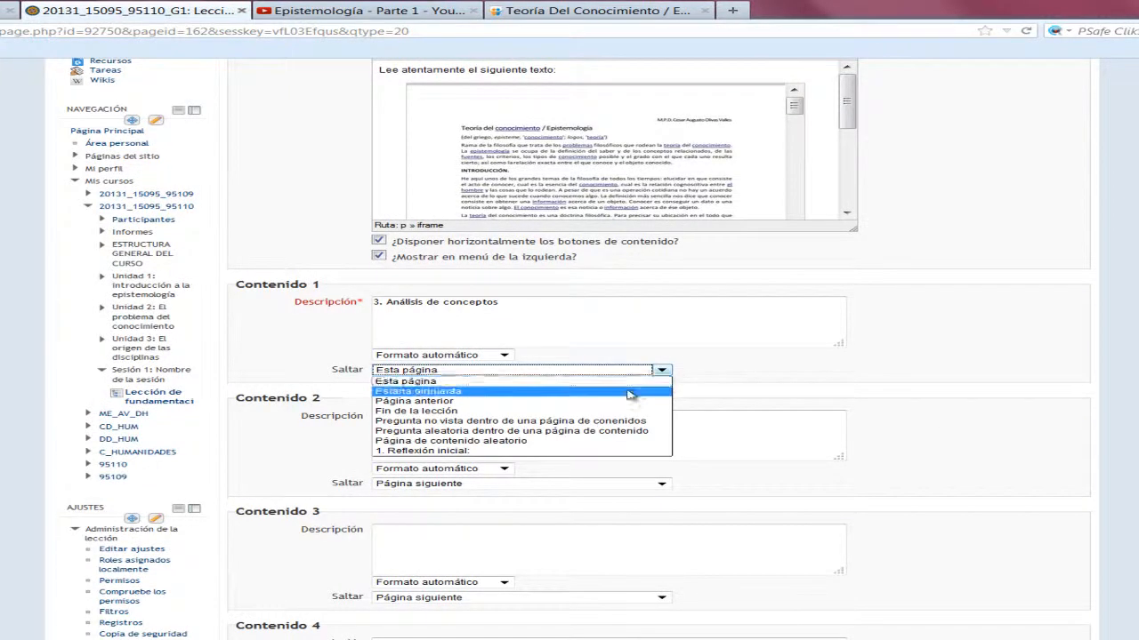
{"action": "left_click", "coordinate": [637, 391]}
{"action": "scroll", "coordinate": [974, 337], "scroll_direction": "down", "scroll_amount": 6}
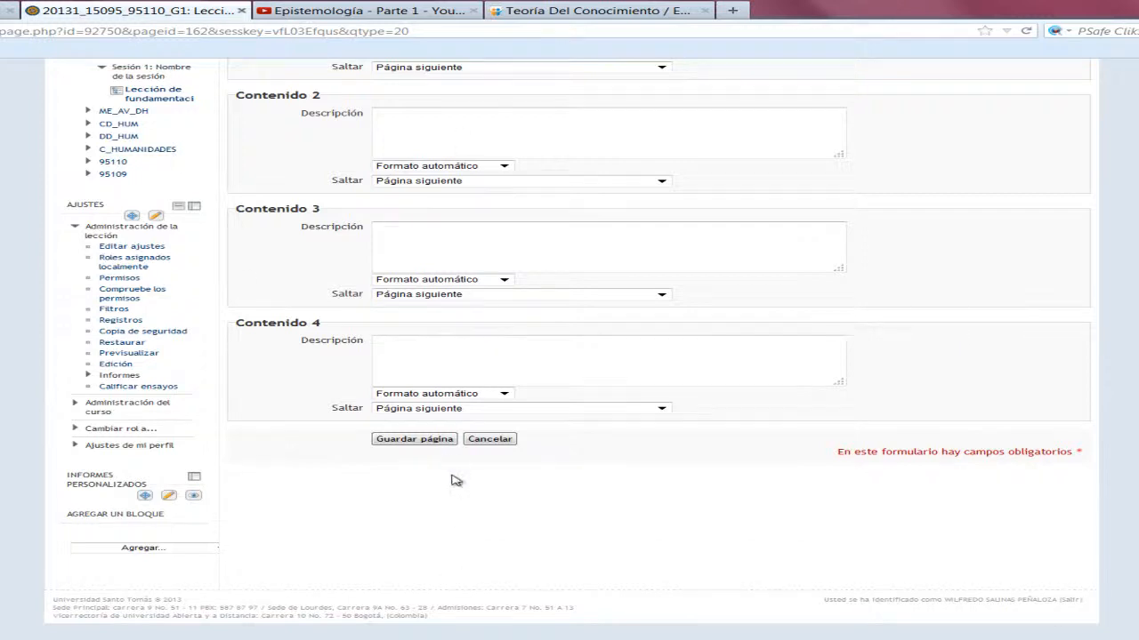
{"action": "left_click", "coordinate": [418, 439]}
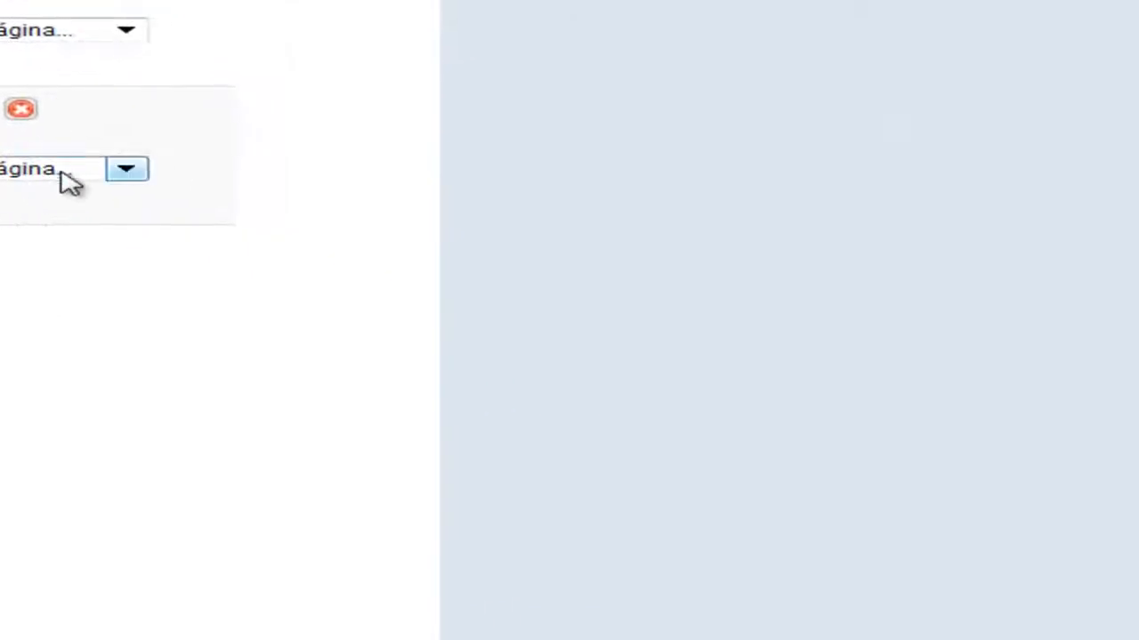
Add another content page below the last lesson page and title it "3. Análisis de conceptos".
{"action": "left_click", "coordinate": [127, 171]}
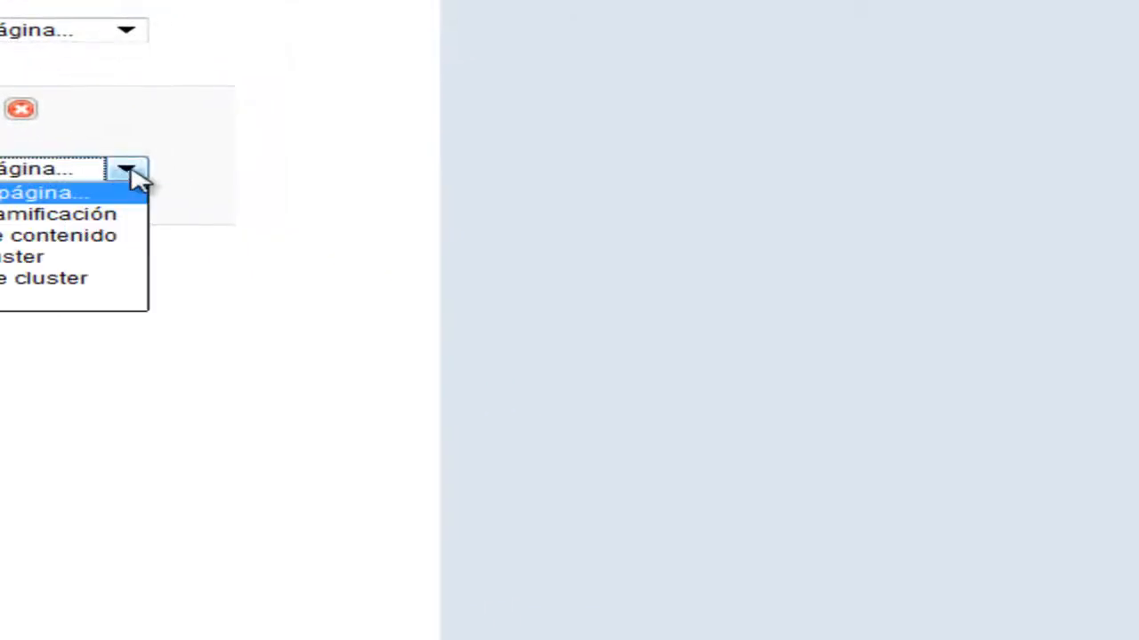
{"action": "left_click", "coordinate": [126, 238]}
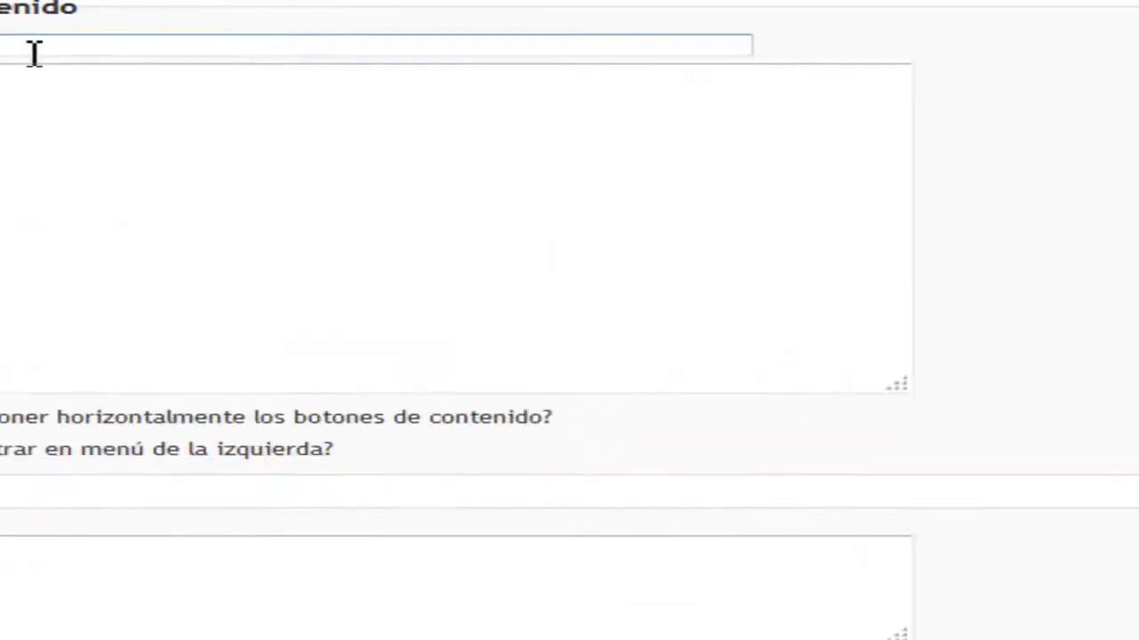
{"action": "left_click", "coordinate": [203, 89]}
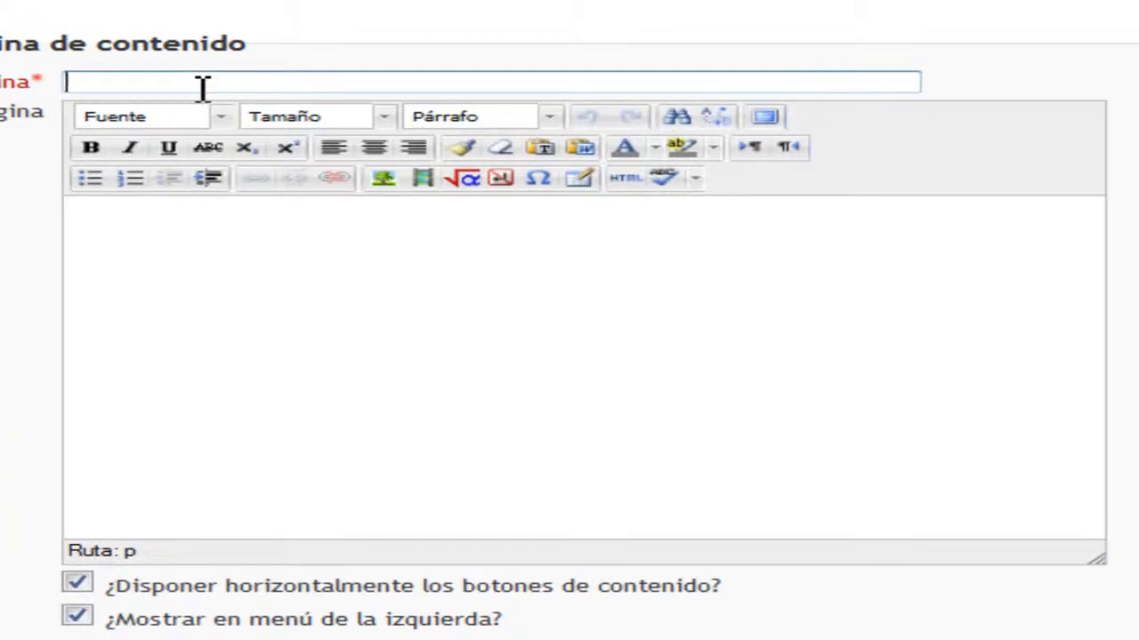
{"action": "type", "text": "3. Análisis de coneptos"}
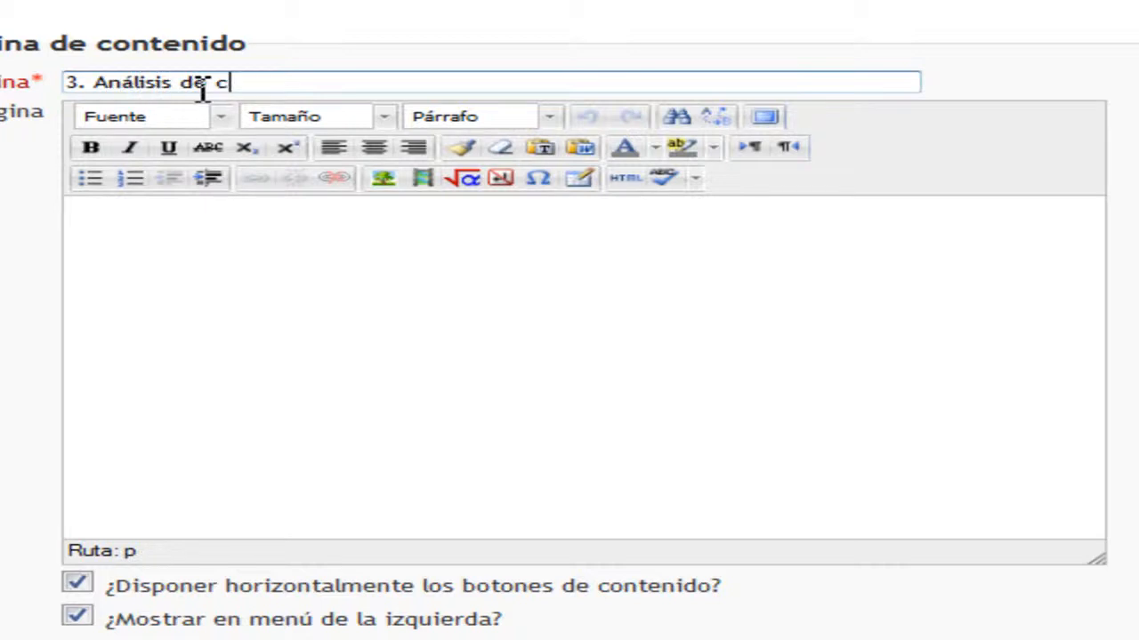
{"action": "key", "text": "Left"}
{"action": "key", "text": "Left"}
{"action": "key", "text": "Left"}
{"action": "key", "text": "Left"}
{"action": "key", "text": "Left"}
{"action": "type", "text": "c"}
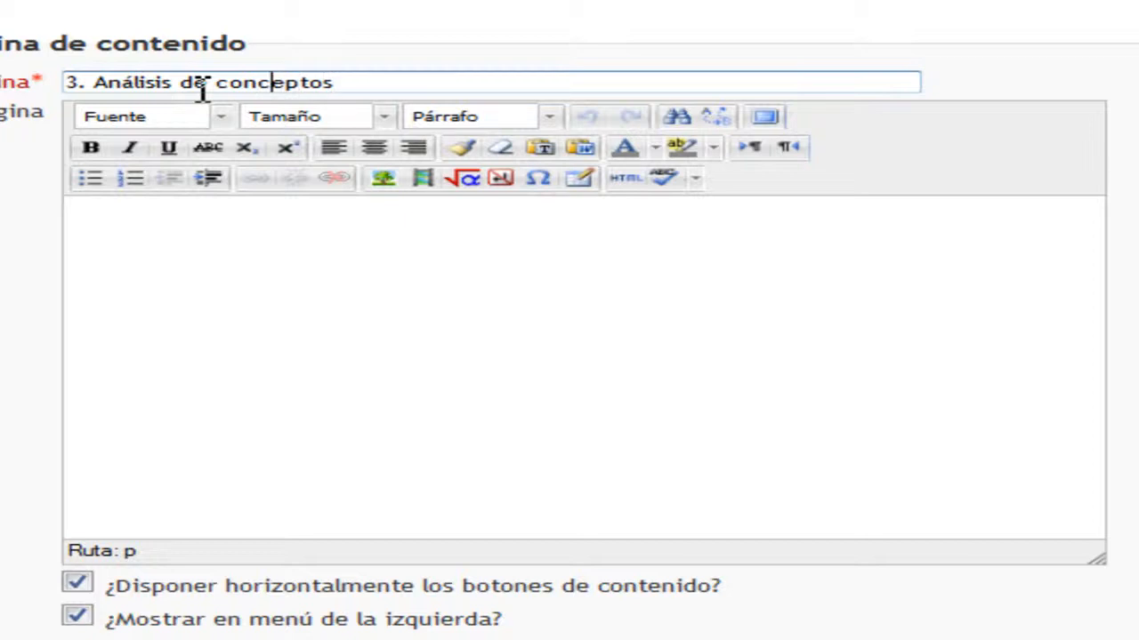
Write "Atento al siguiente recurso:" as the page content and add a centered placeholder row of x's below it.
{"action": "left_click", "coordinate": [319, 278]}
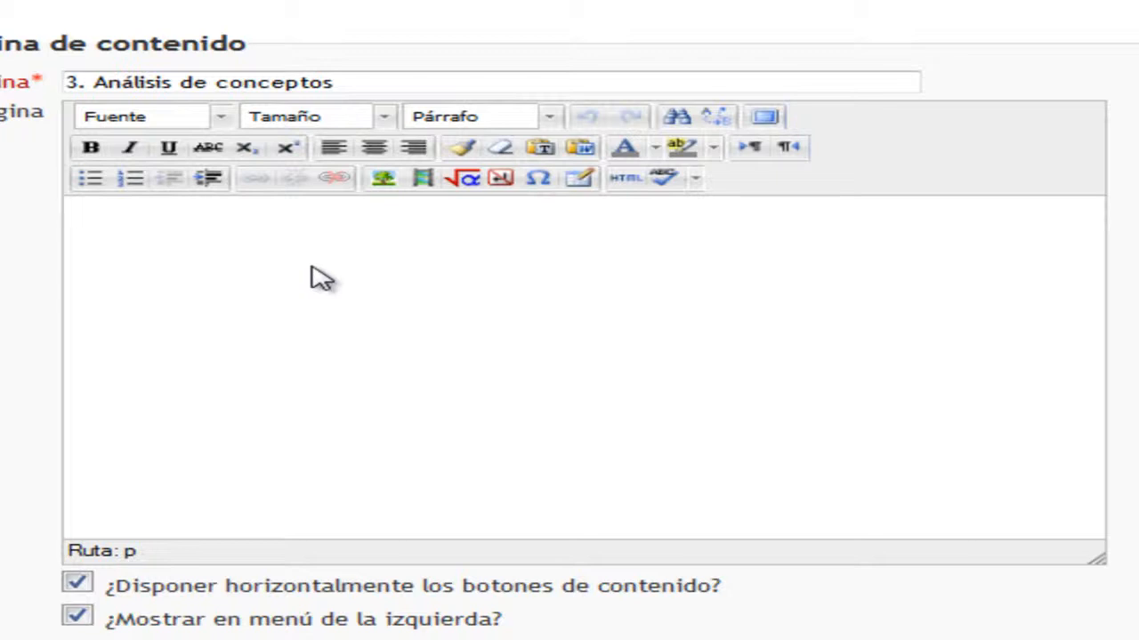
{"action": "type", "text": "Aten"}
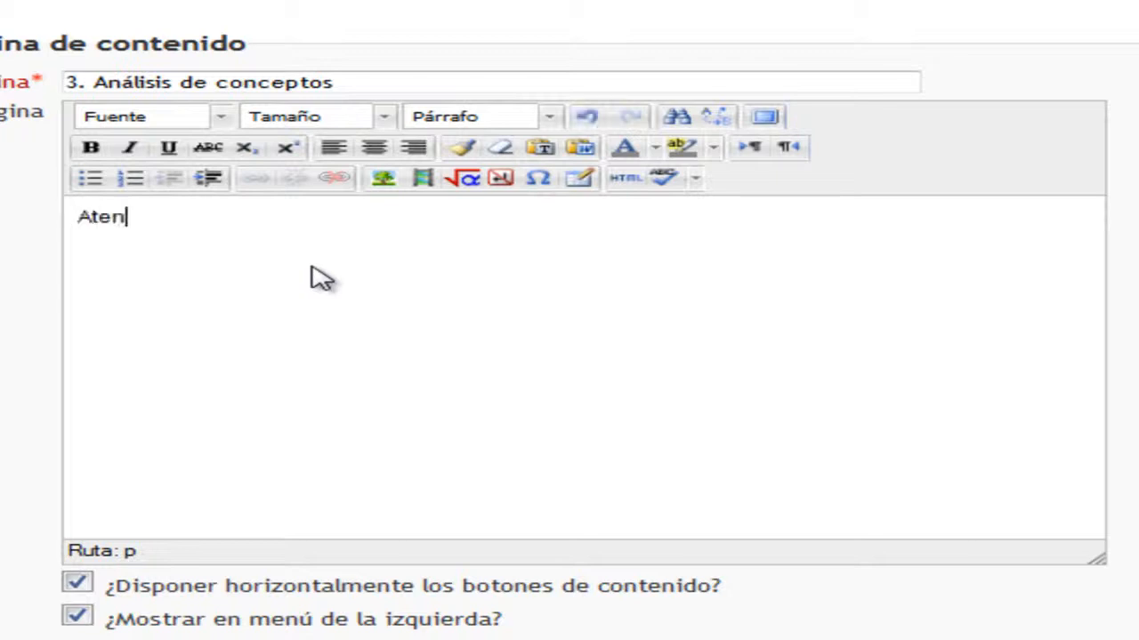
{"action": "type", "text": "to al sigui"}
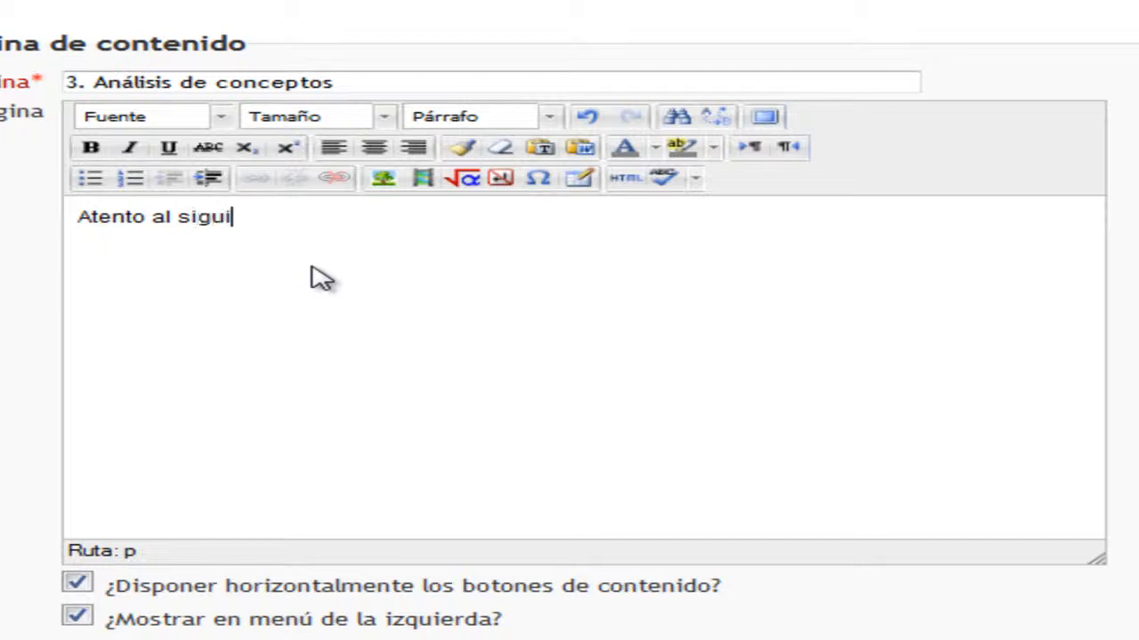
{"action": "type", "text": "ente recu"}
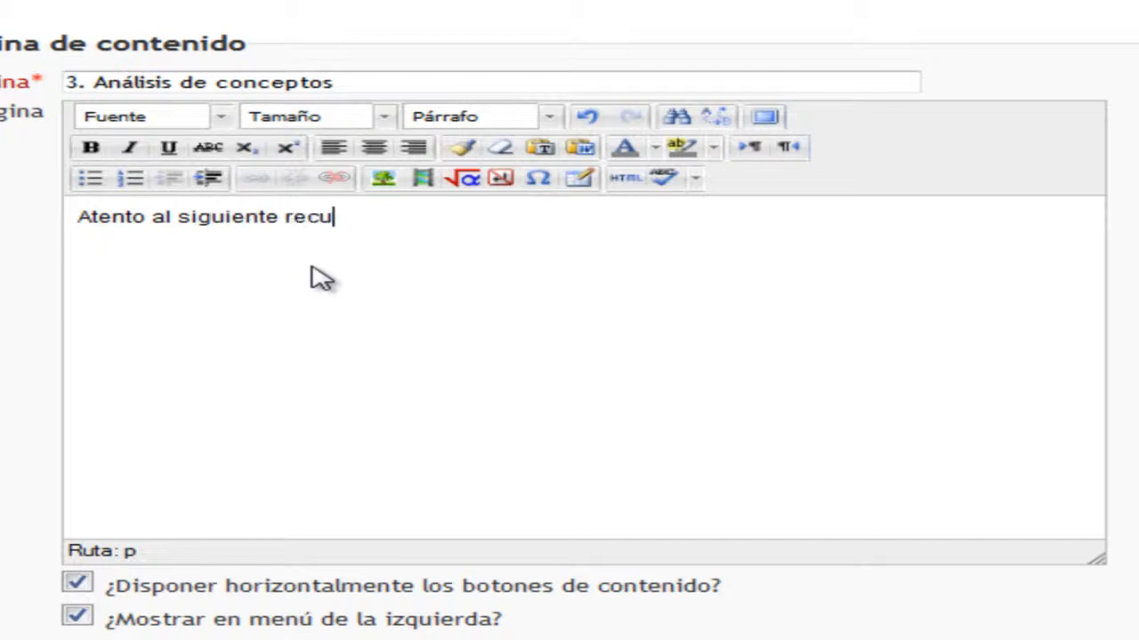
{"action": "type", "text": "rso:"}
{"action": "key", "text": "Return"}
{"action": "left_click", "coordinate": [374, 148]}
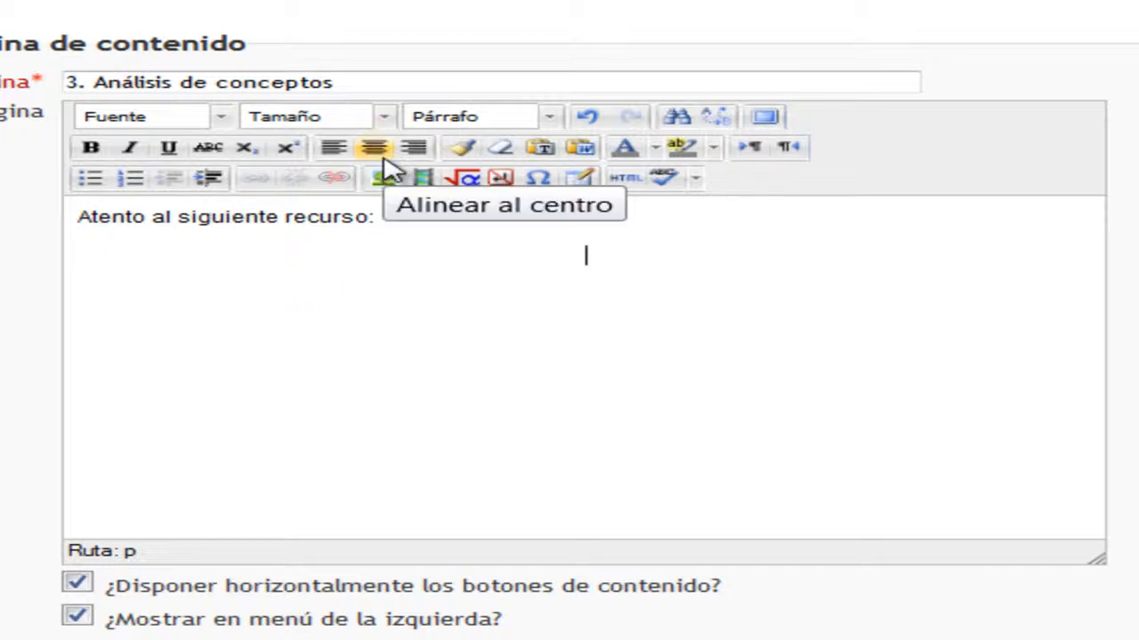
{"action": "type", "text": "xxxxxxxxxxxxxxxxxxxxxxxxx"}
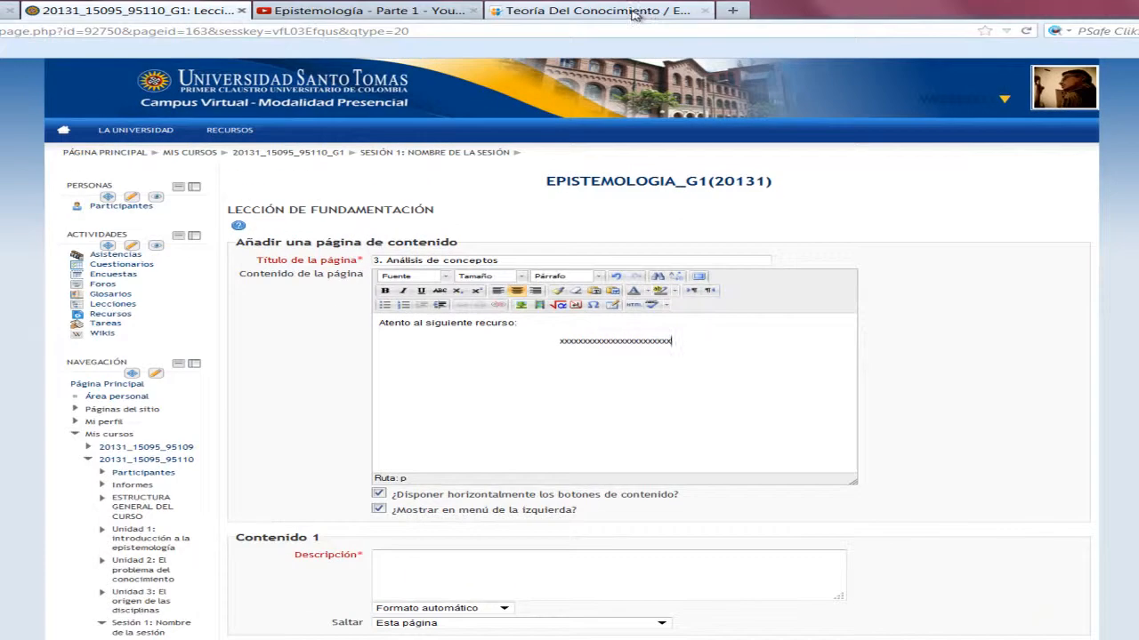
Switch to SlideShare, view the related presentation "Epistemología I" and replace its browser tab with a new one.
{"action": "left_click", "coordinate": [633, 13]}
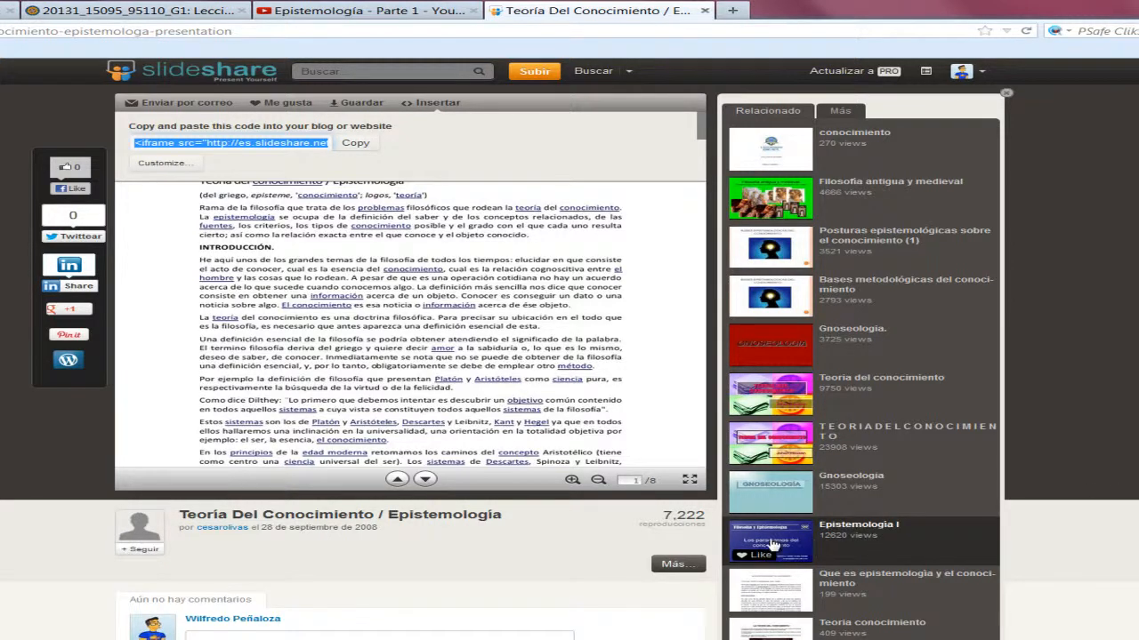
{"action": "left_click", "coordinate": [797, 528]}
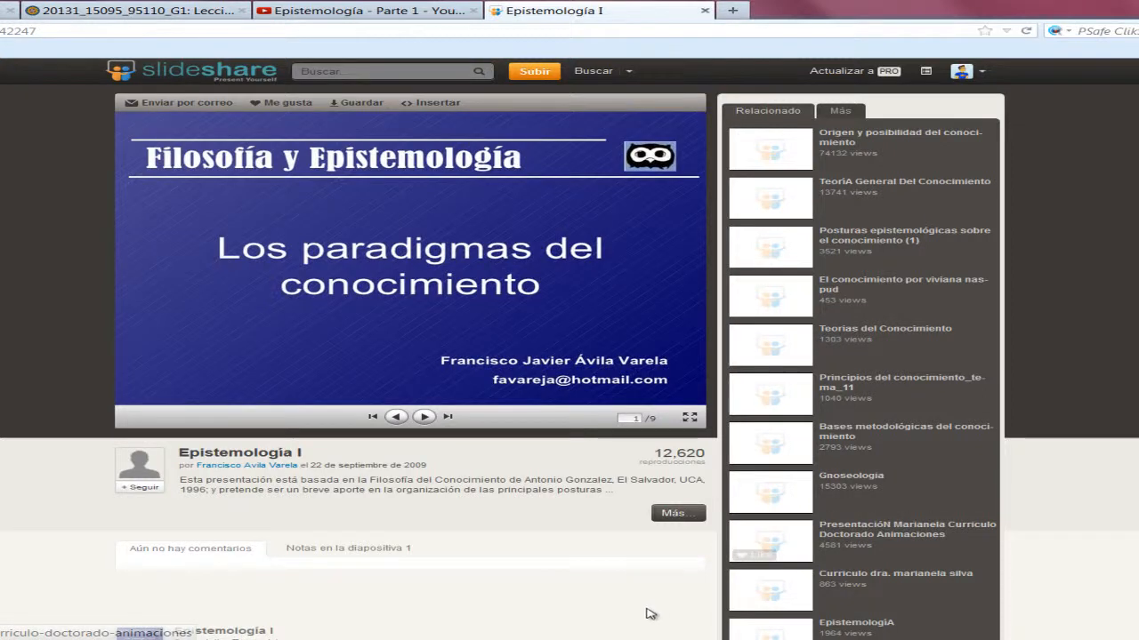
{"action": "left_click", "coordinate": [733, 10]}
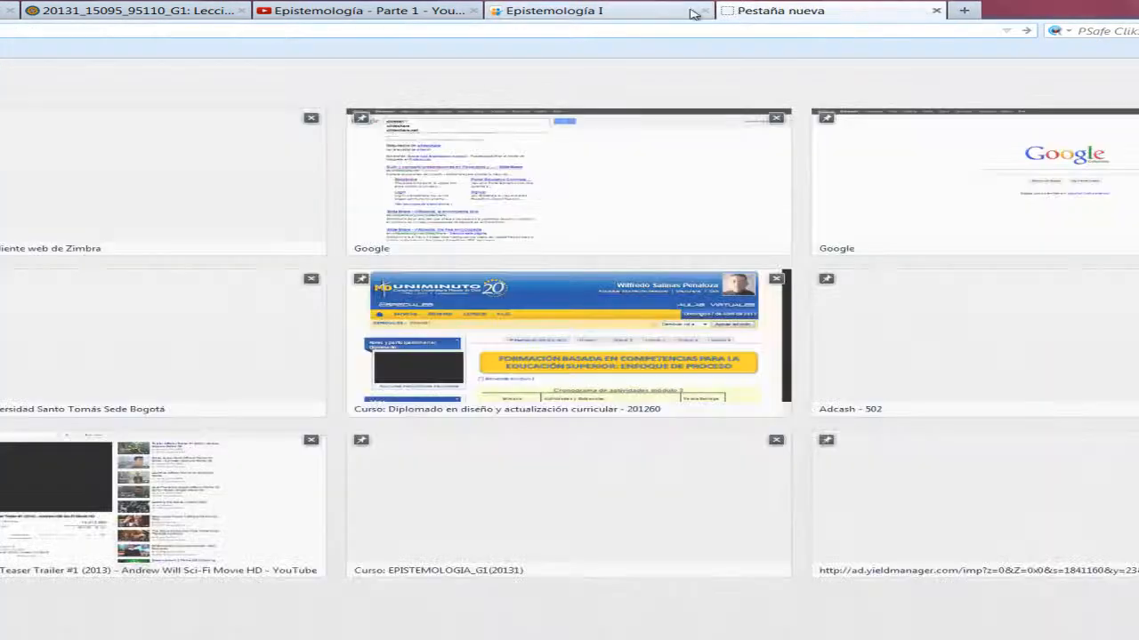
{"action": "left_click", "coordinate": [706, 11]}
Search Google for "spicynodes" and open the Spicynodes home page.
{"action": "left_click", "coordinate": [654, 144]}
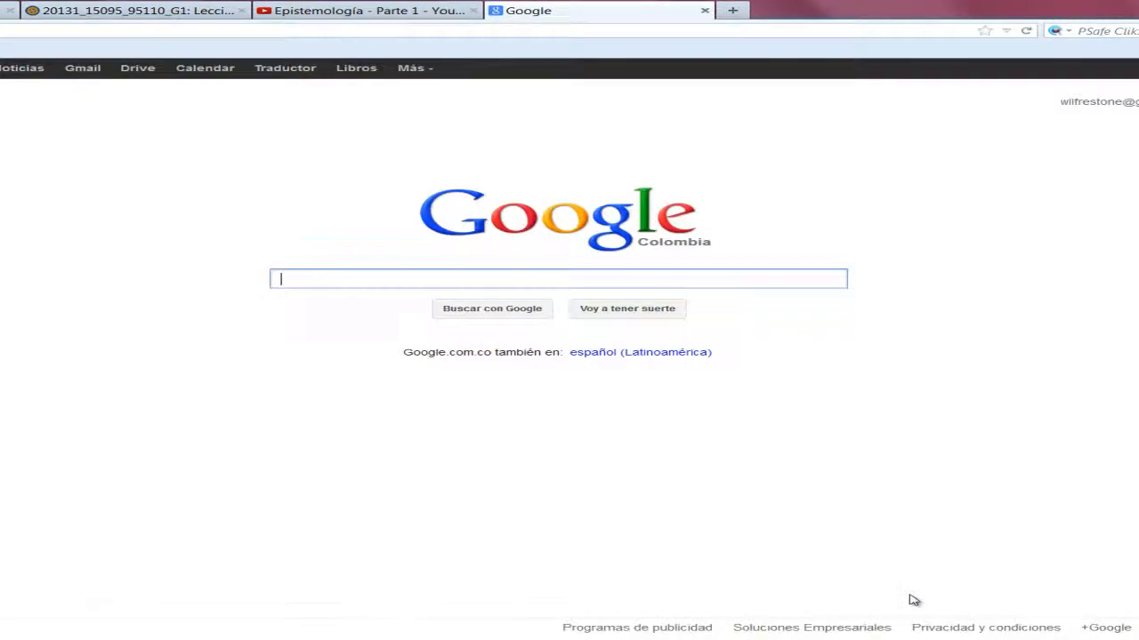
{"action": "type", "text": "spicy"}
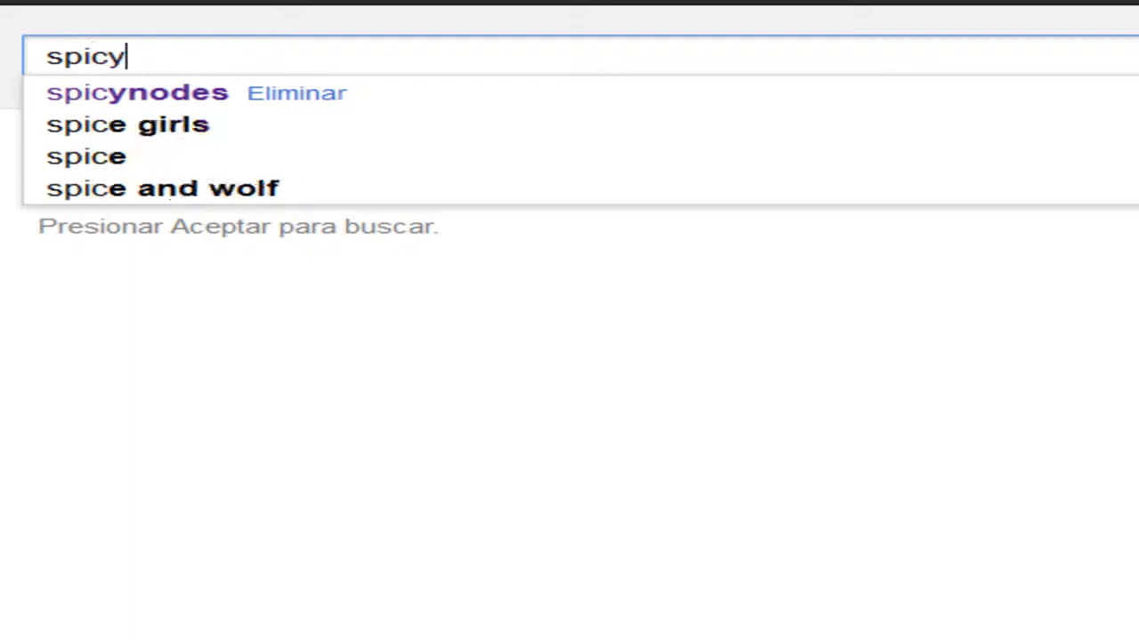
{"action": "key", "text": "Down"}
{"action": "key", "text": "Return"}
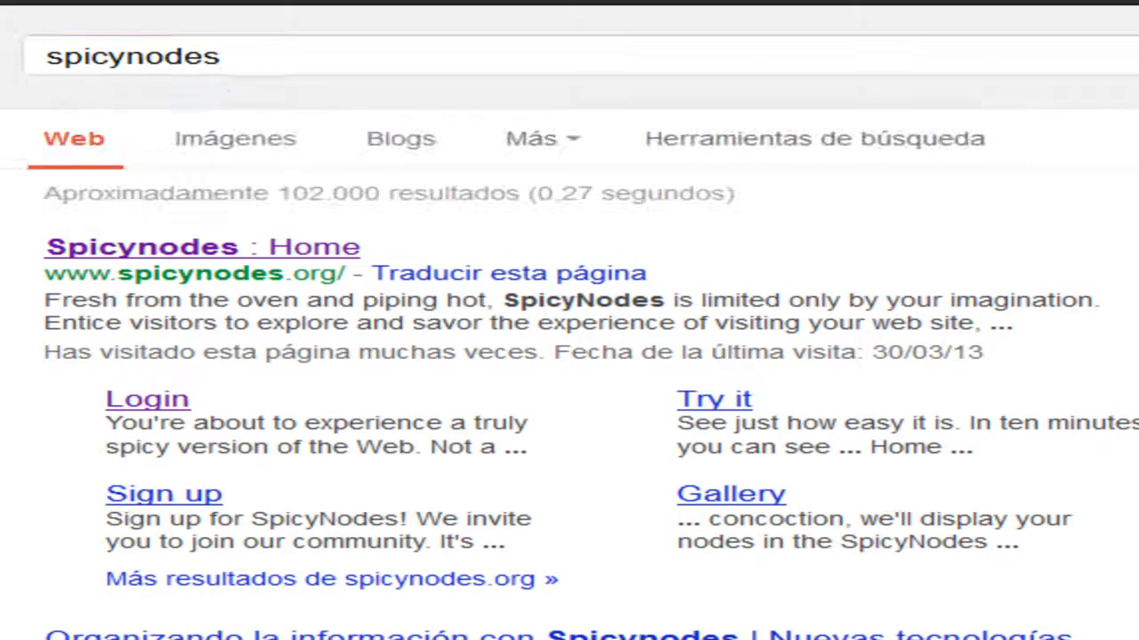
{"action": "left_click", "coordinate": [200, 249]}
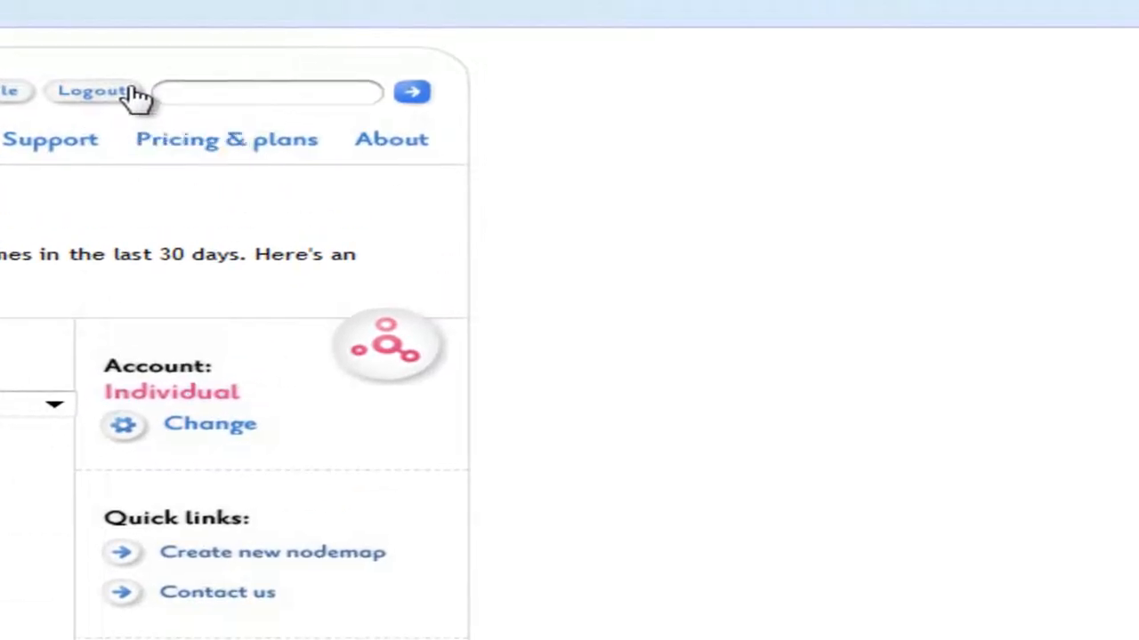
Log out of SpicyNodes, log back in with the saved credentials and preview the nodemap "El problema del conocimiento".
{"action": "left_click", "coordinate": [131, 90]}
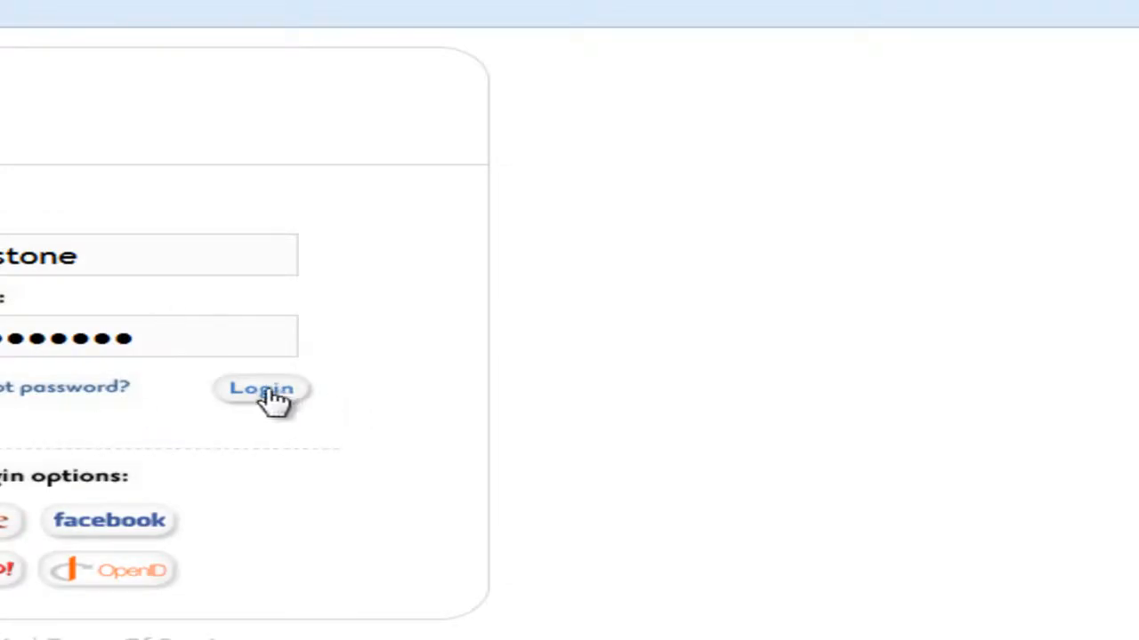
{"action": "left_click", "coordinate": [272, 391]}
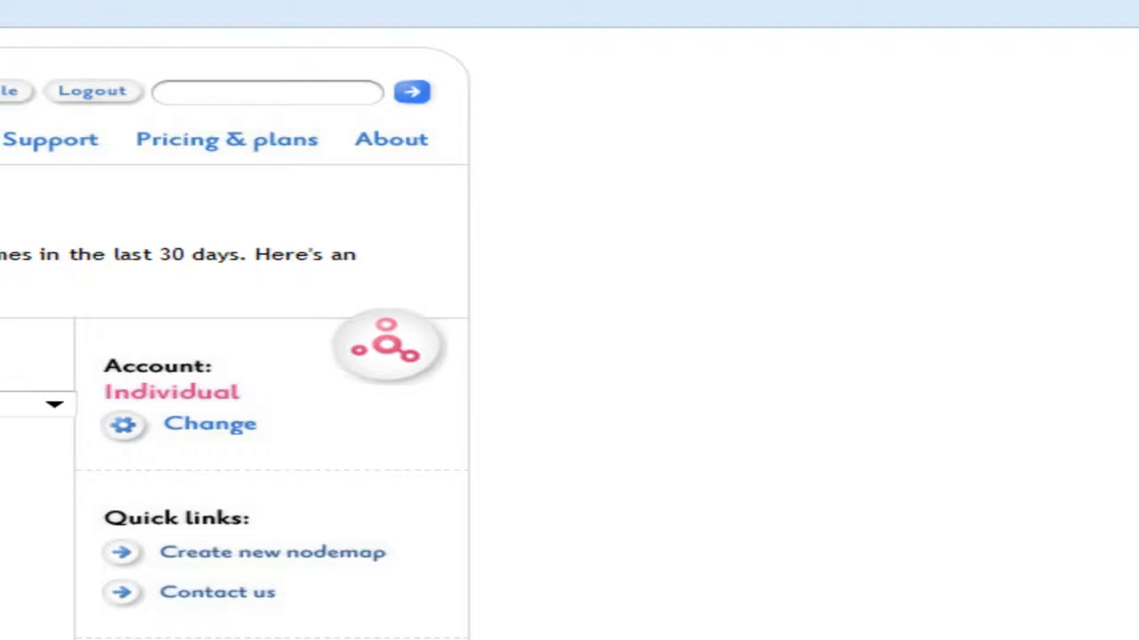
{"action": "scroll", "coordinate": [750, 487], "scroll_direction": "down", "scroll_amount": 3}
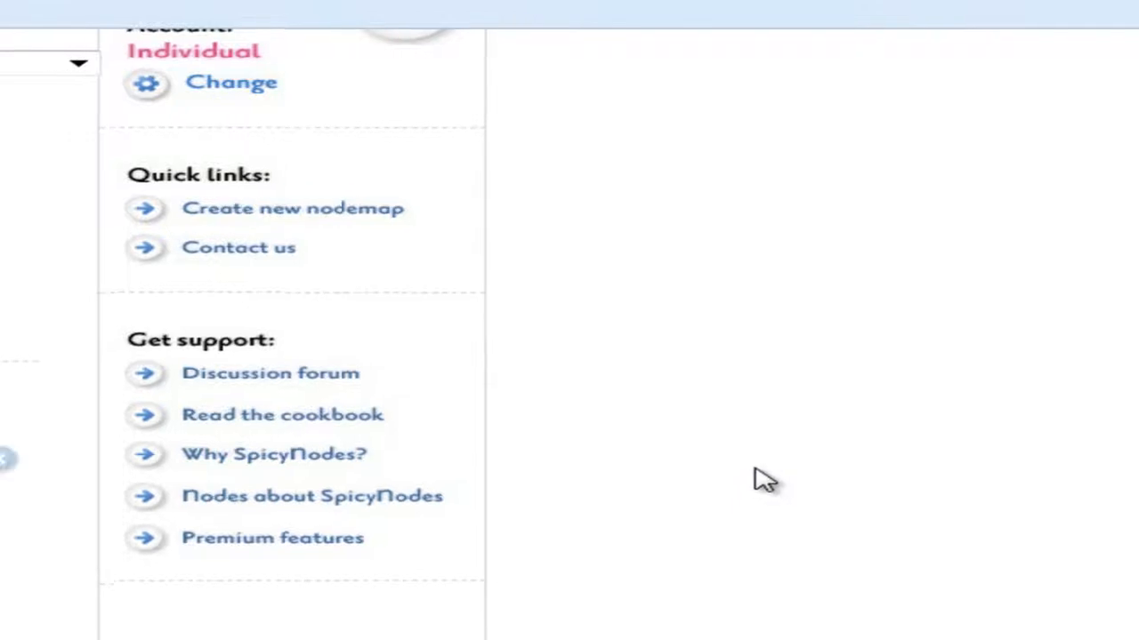
{"action": "scroll", "coordinate": [747, 482], "scroll_direction": "down", "scroll_amount": 4}
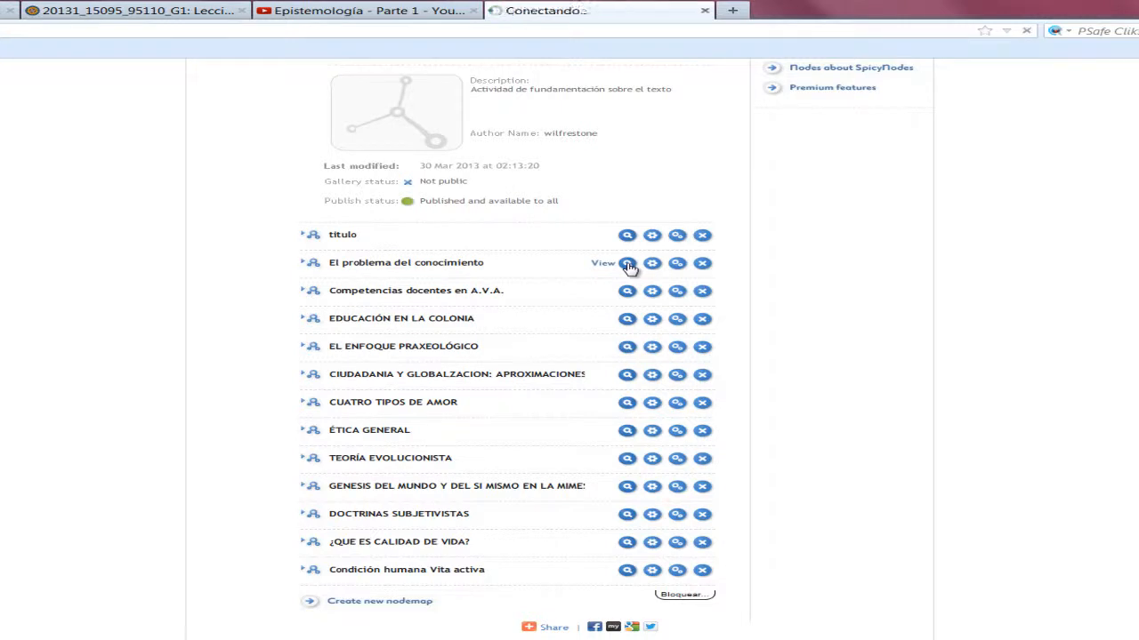
{"action": "left_click", "coordinate": [628, 263]}
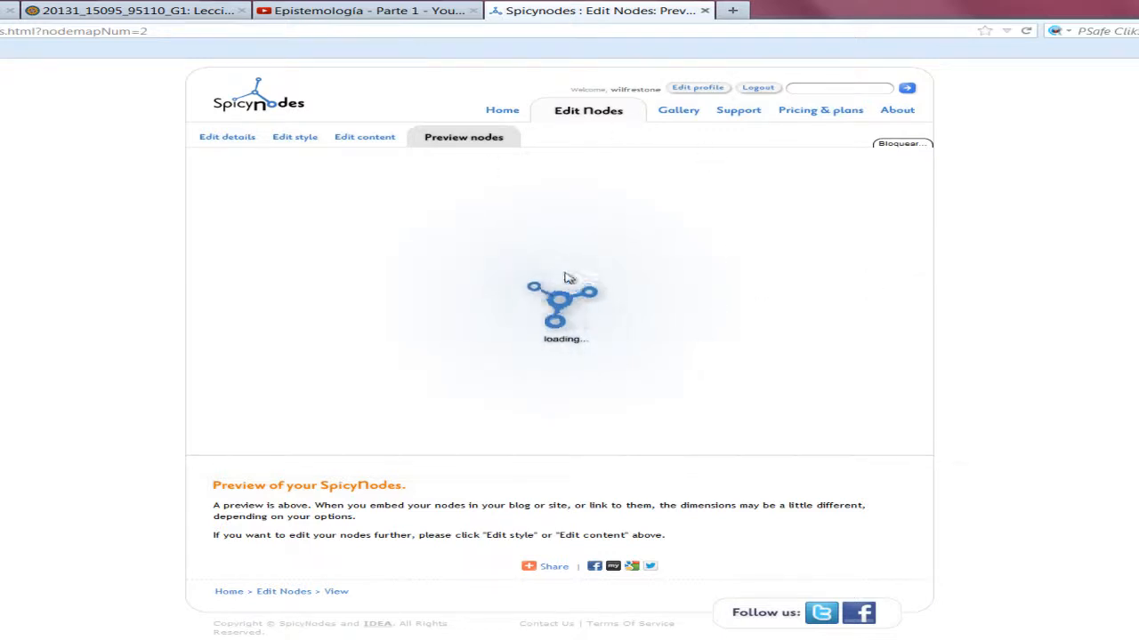
{"action": "left_click", "coordinate": [170, 10]}
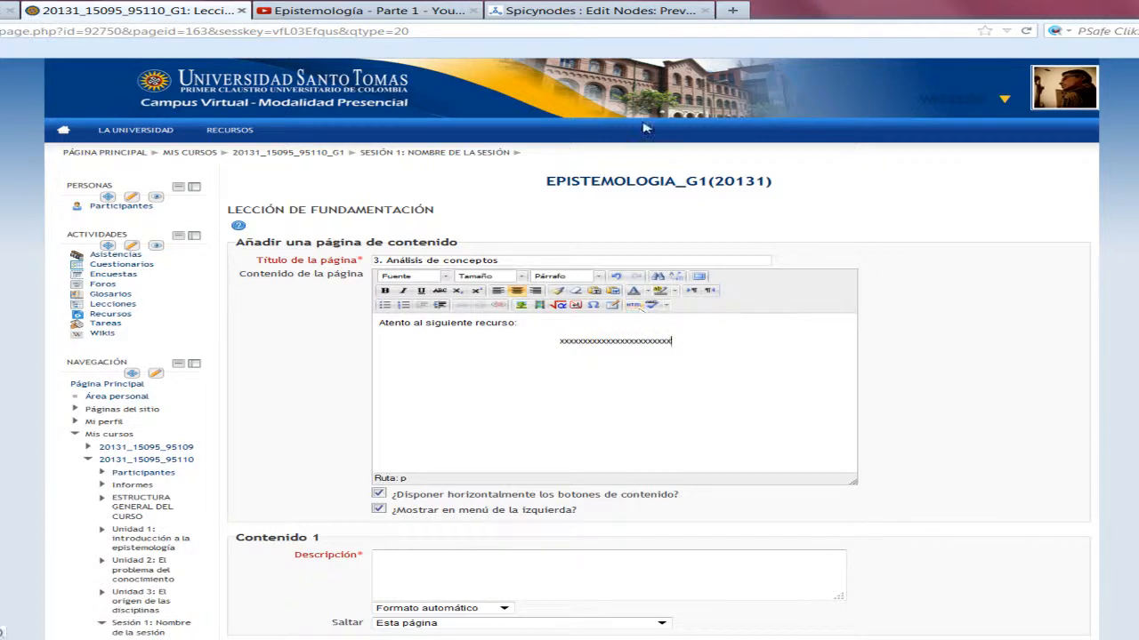
{"action": "left_click", "coordinate": [598, 10]}
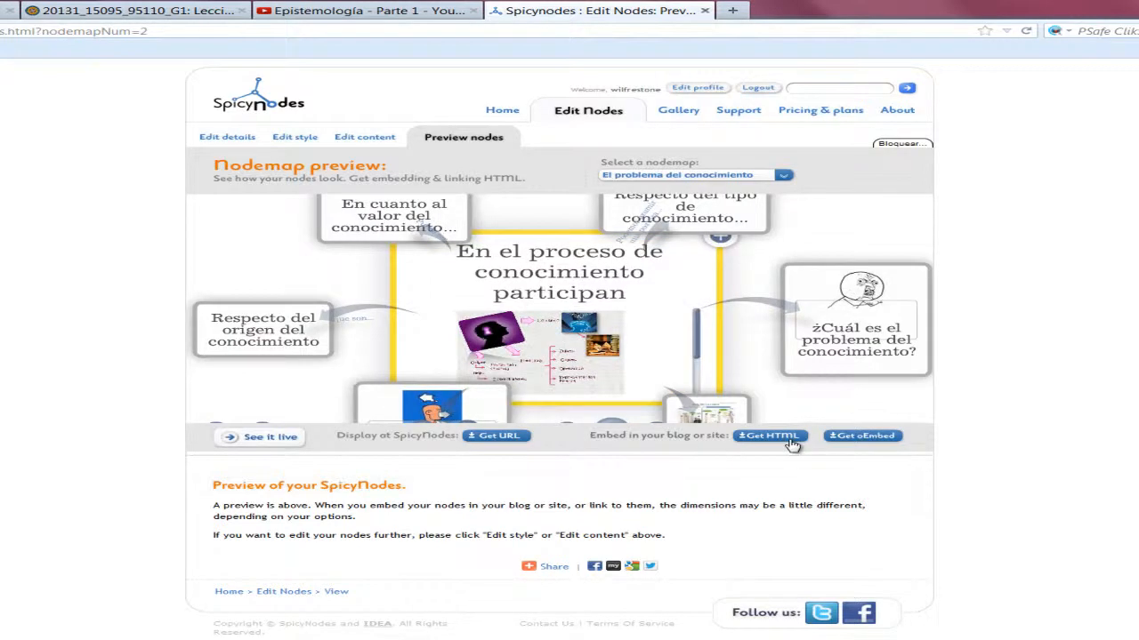
{"action": "left_click", "coordinate": [852, 439]}
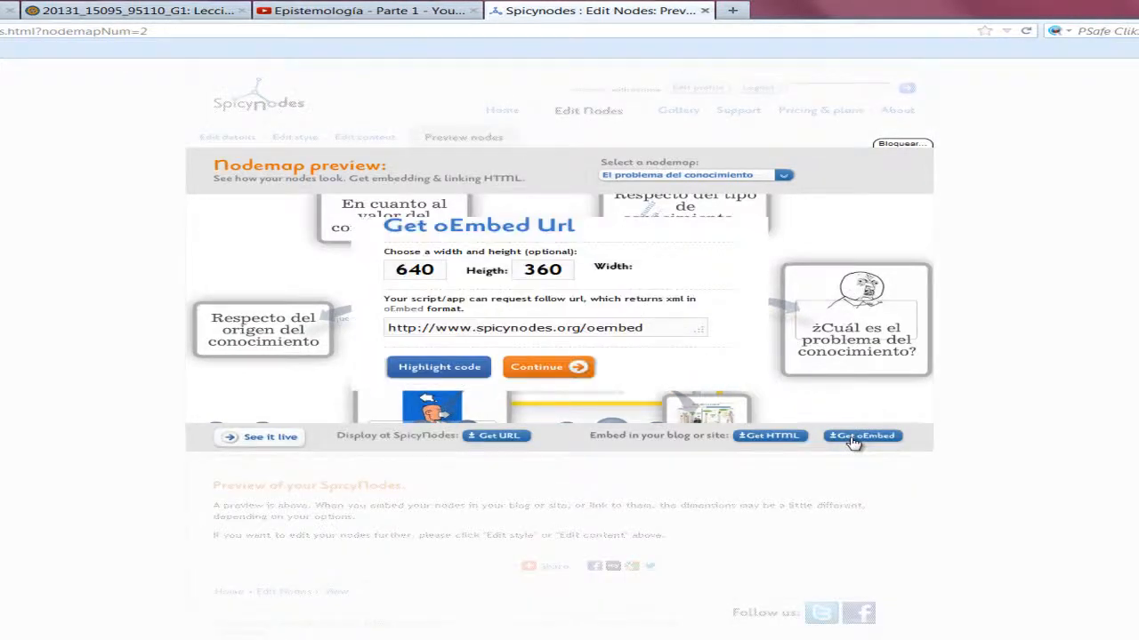
{"action": "left_click_drag", "start_coordinate": [701, 329], "coordinate": [722, 405]}
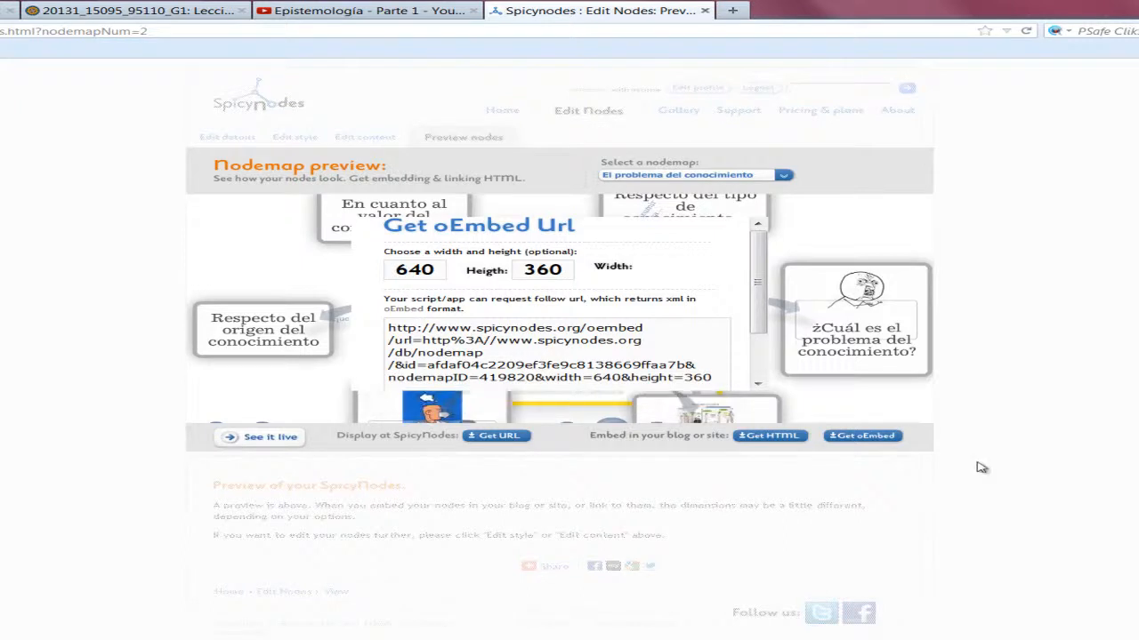
Get the HTML embed code of the nodemap at 640 by 360 and copy the whole code.
{"action": "left_click", "coordinate": [772, 436]}
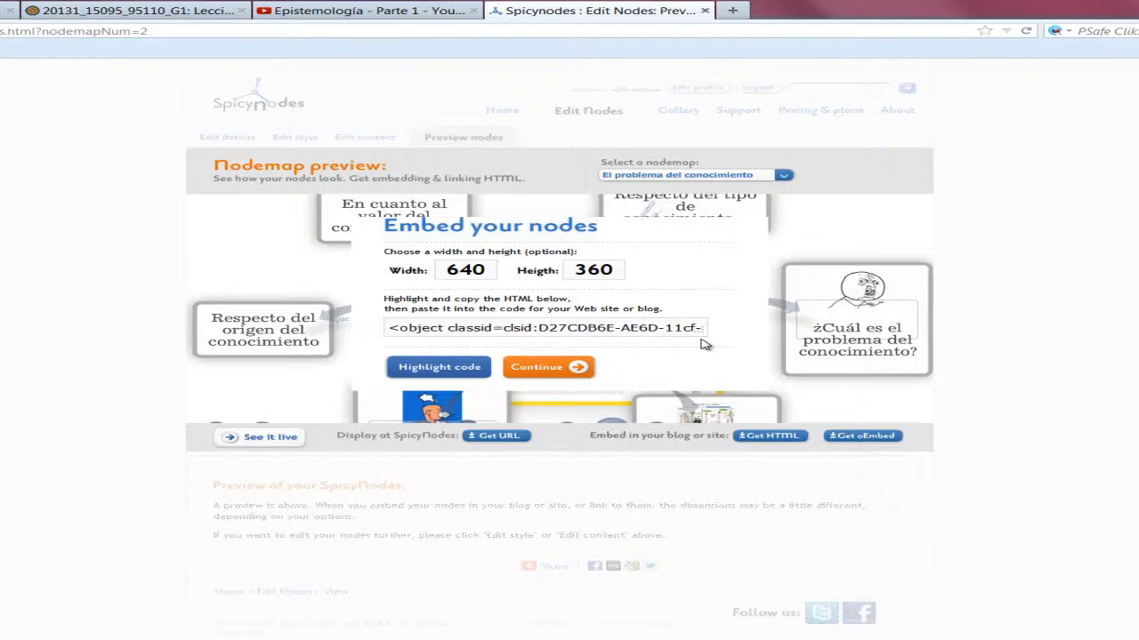
{"action": "left_click_drag", "start_coordinate": [701, 329], "coordinate": [731, 386]}
{"action": "scroll", "coordinate": [750, 343], "scroll_direction": "down", "scroll_amount": 1}
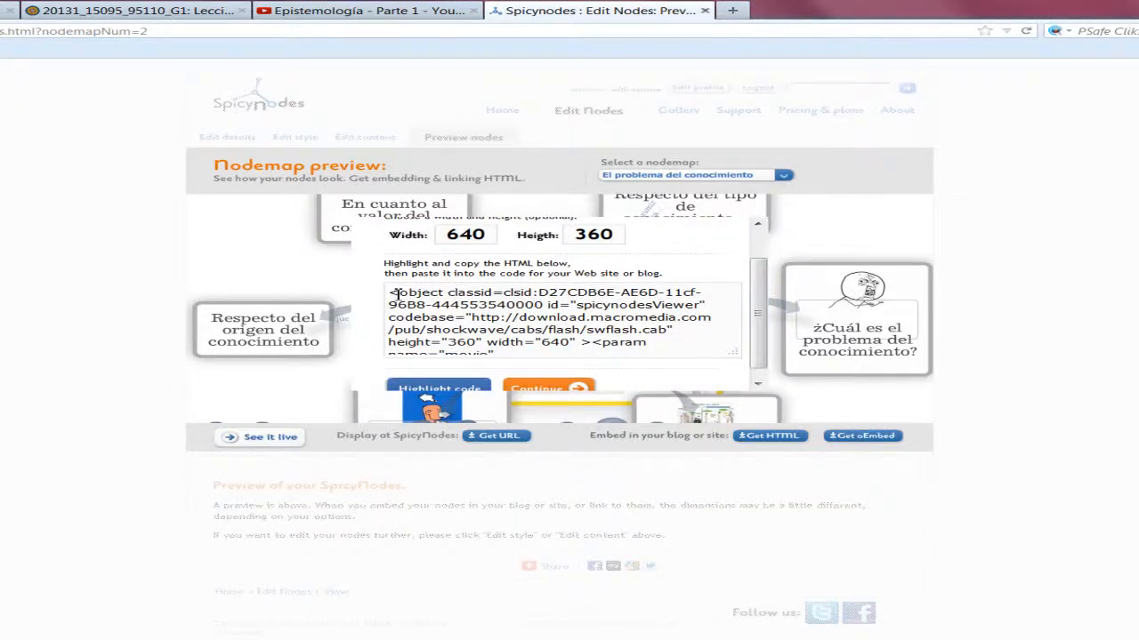
{"action": "left_click_drag", "start_coordinate": [393, 296], "coordinate": [572, 400]}
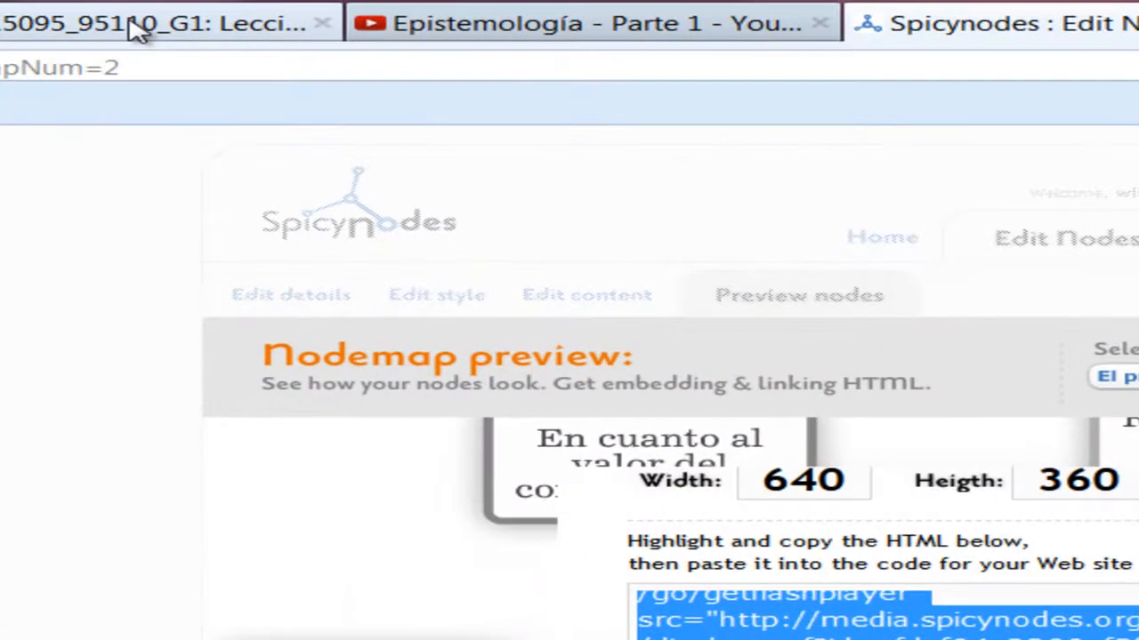
Back in Moodle, replace the row of x's in the page's HTML source with the copied SpicyNodes embed code and update the content.
{"action": "left_click", "coordinate": [147, 15]}
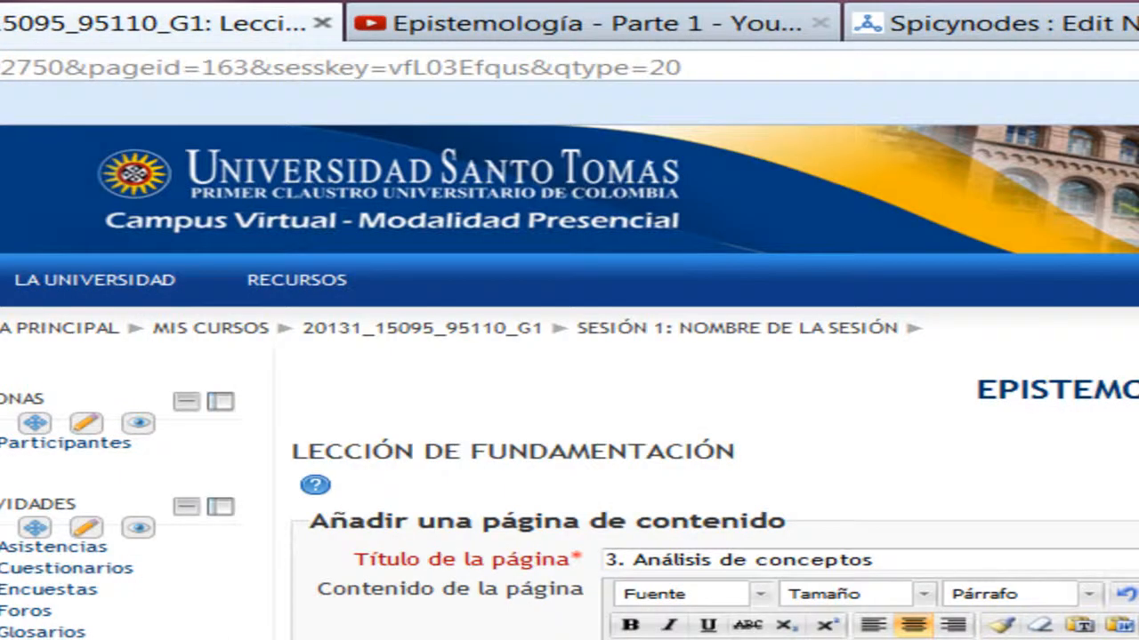
{"action": "left_click", "coordinate": [1135, 637]}
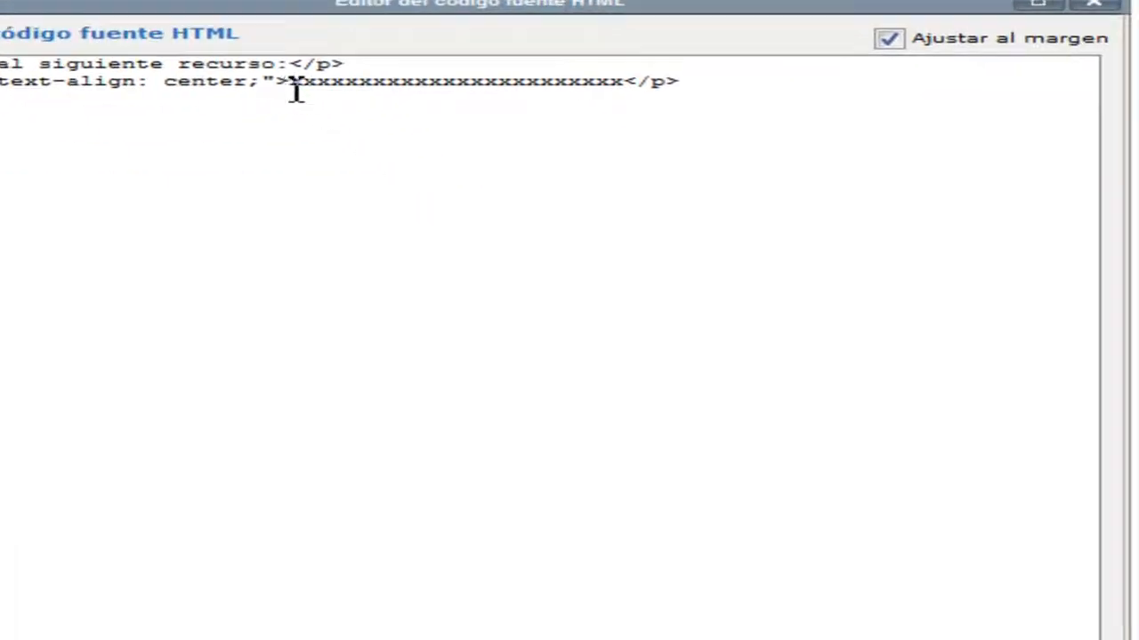
{"action": "left_click_drag", "start_coordinate": [843, 507], "coordinate": [1137, 530]}
{"action": "left_click_drag", "start_coordinate": [593, 114], "coordinate": [626, 117]}
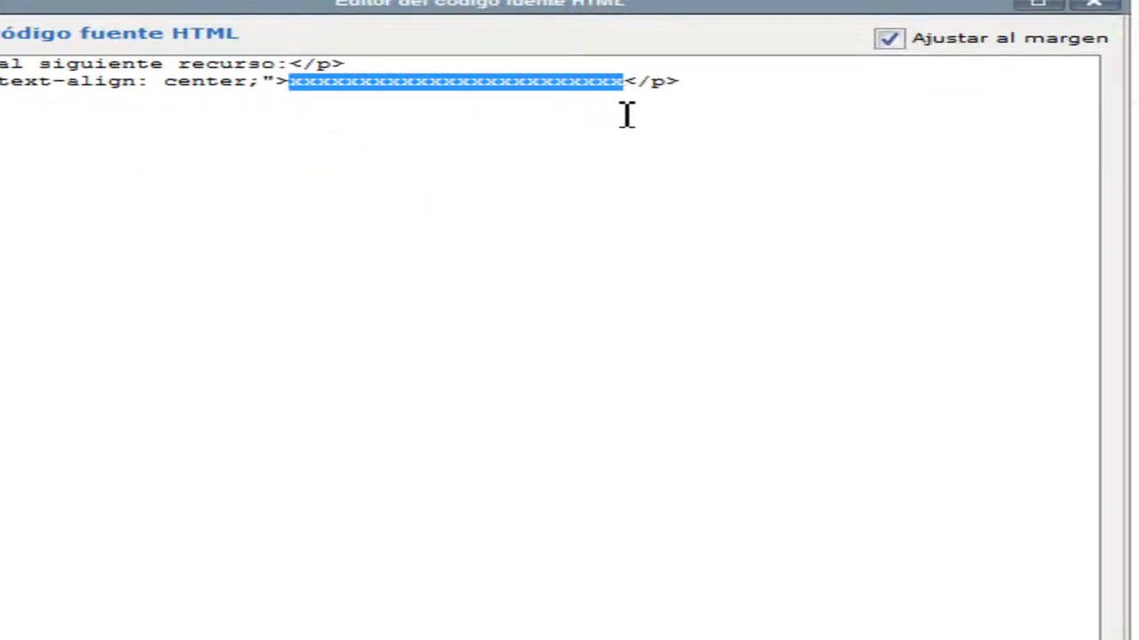
{"action": "key", "text": "ctrl+v"}
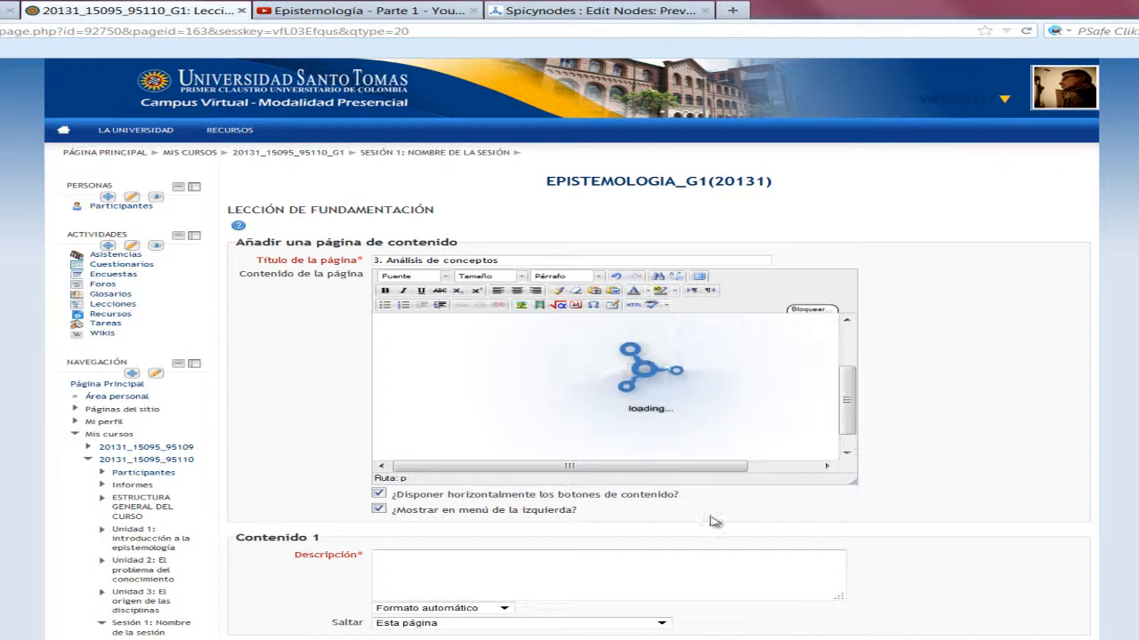
Describe Contenido 1 of the page "3. Análisis de conceptos" as "Fin de la lección", set its jump to "Fin de la lección" and save the page.
{"action": "left_click", "coordinate": [459, 567]}
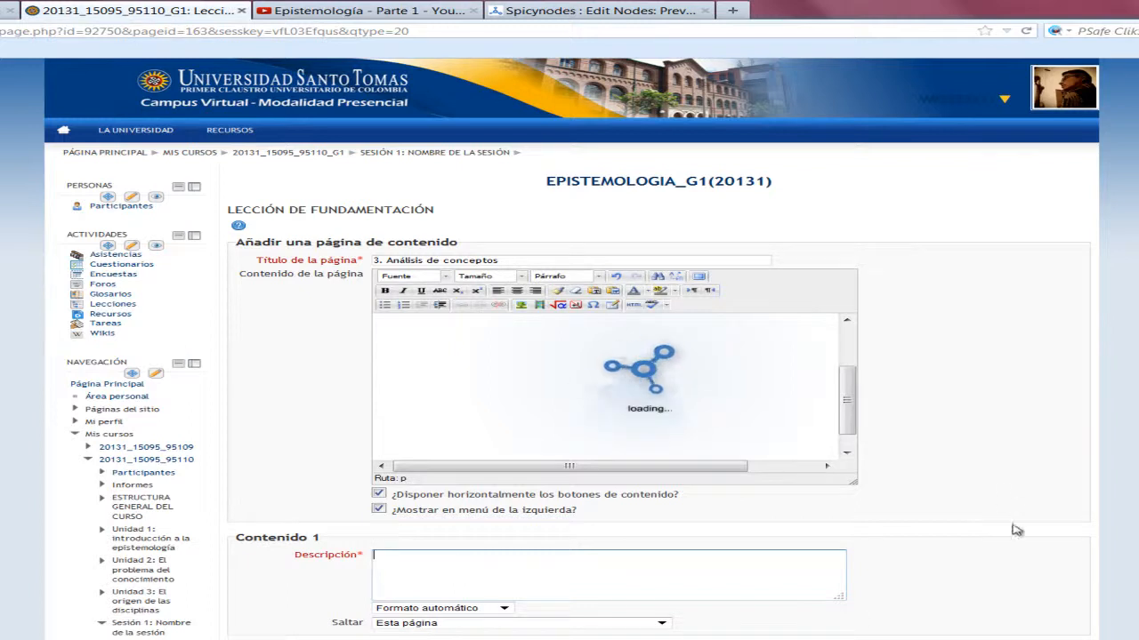
{"action": "scroll", "coordinate": [943, 469], "scroll_direction": "down", "scroll_amount": 3}
{"action": "left_click", "coordinate": [511, 459]}
{"action": "type", "text": "Fin de la lección"}
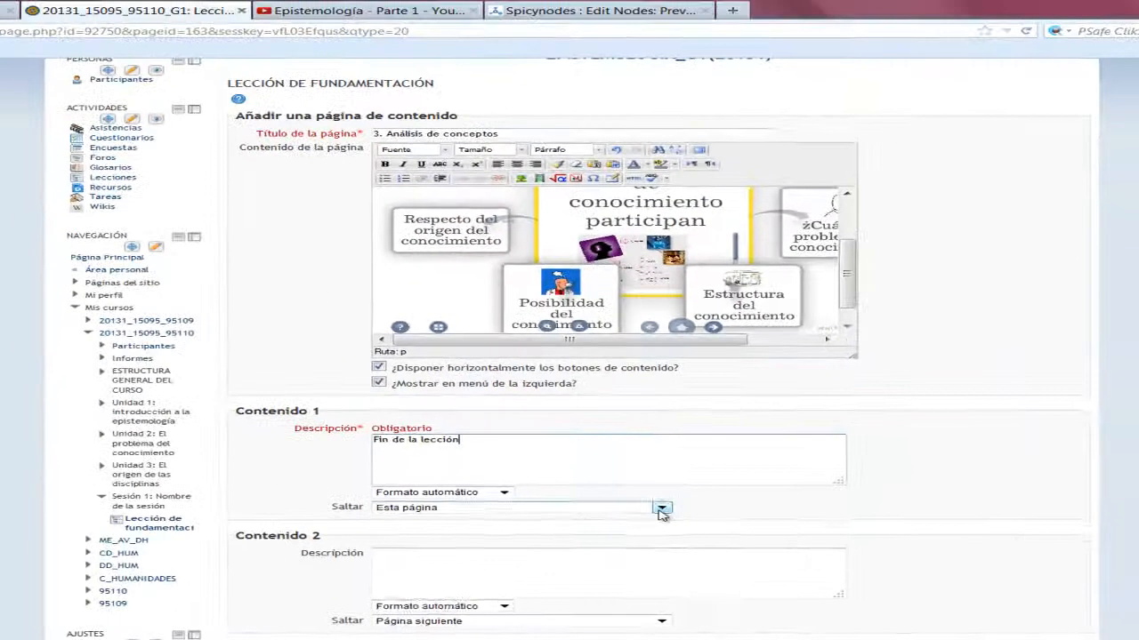
{"action": "left_click", "coordinate": [662, 509]}
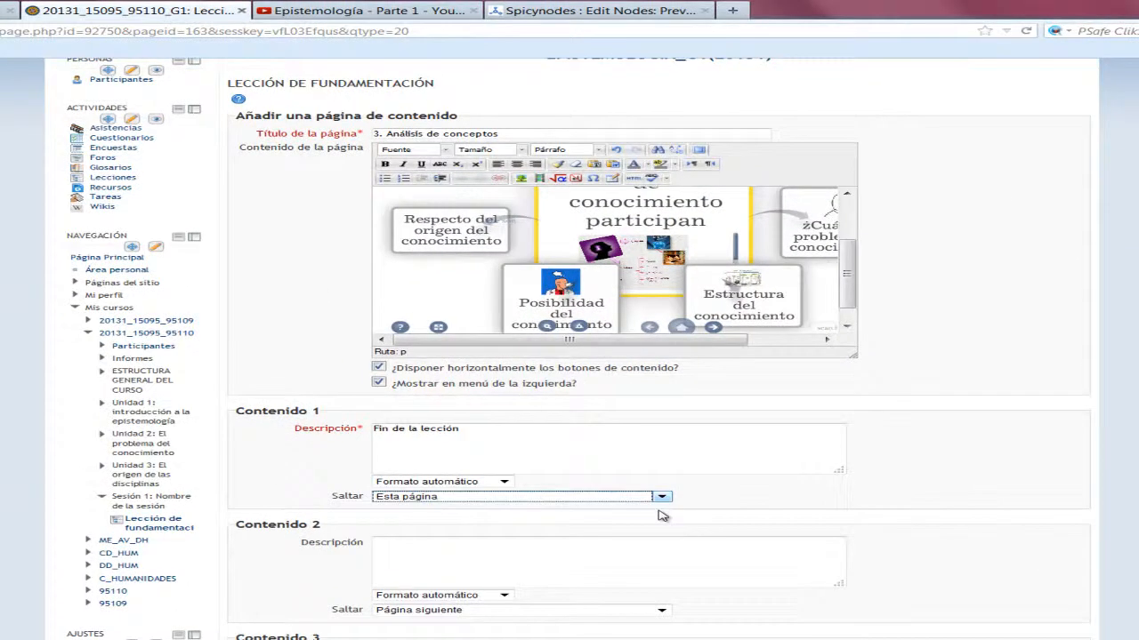
{"action": "left_click", "coordinate": [662, 498]}
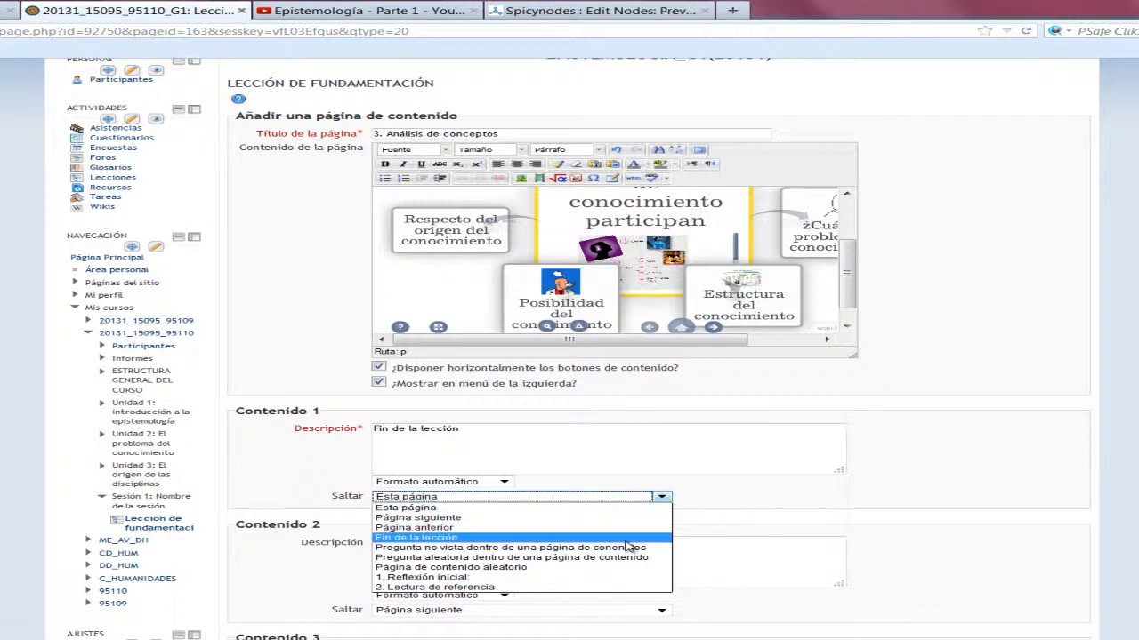
{"action": "left_click", "coordinate": [628, 539]}
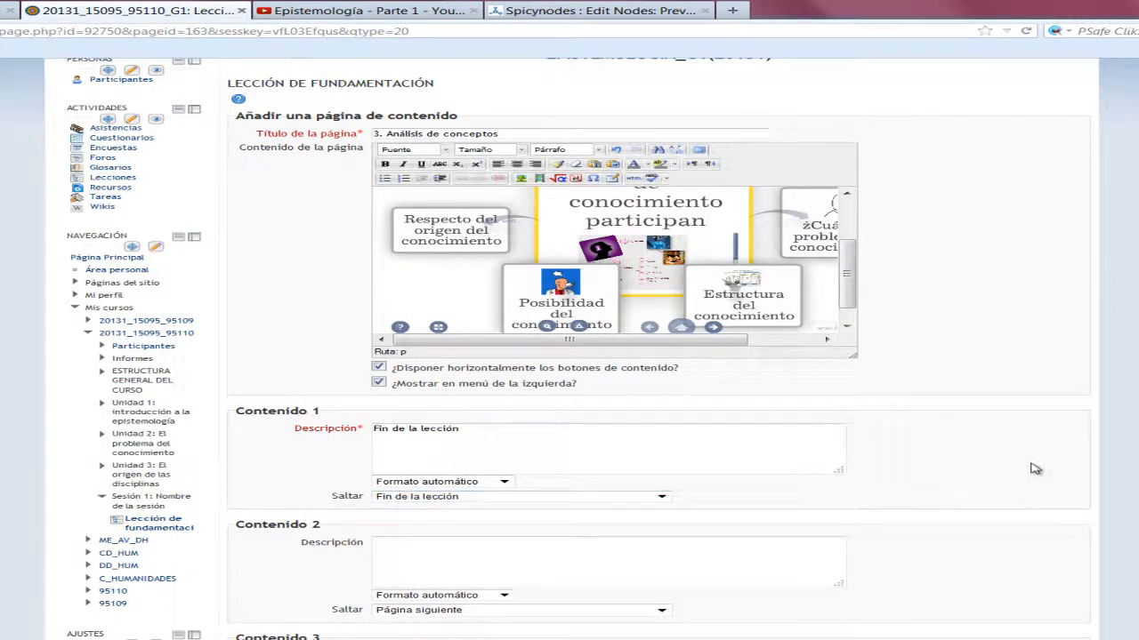
{"action": "scroll", "coordinate": [1034, 468], "scroll_direction": "down", "scroll_amount": 3}
{"action": "scroll", "coordinate": [1035, 469], "scroll_direction": "up", "scroll_amount": 2}
{"action": "scroll", "coordinate": [1035, 468], "scroll_direction": "down", "scroll_amount": 4}
{"action": "left_click", "coordinate": [454, 441]}
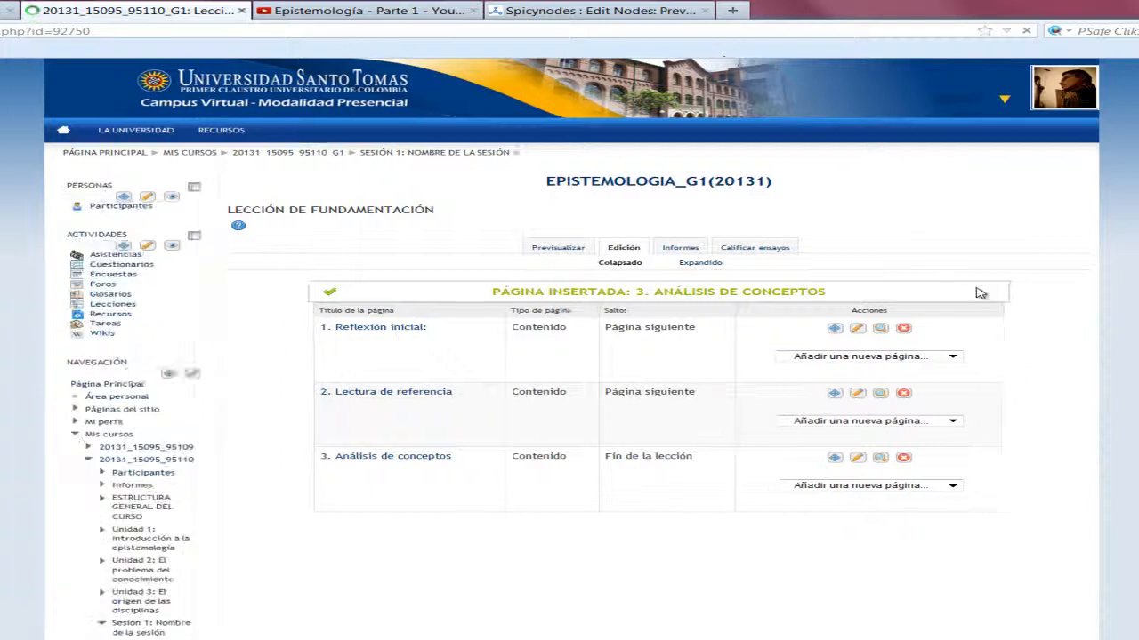
Preview the lesson and check its initial reflection, reference reading and concept analysis pages.
{"action": "scroll", "coordinate": [1074, 301], "scroll_direction": "down", "scroll_amount": 3}
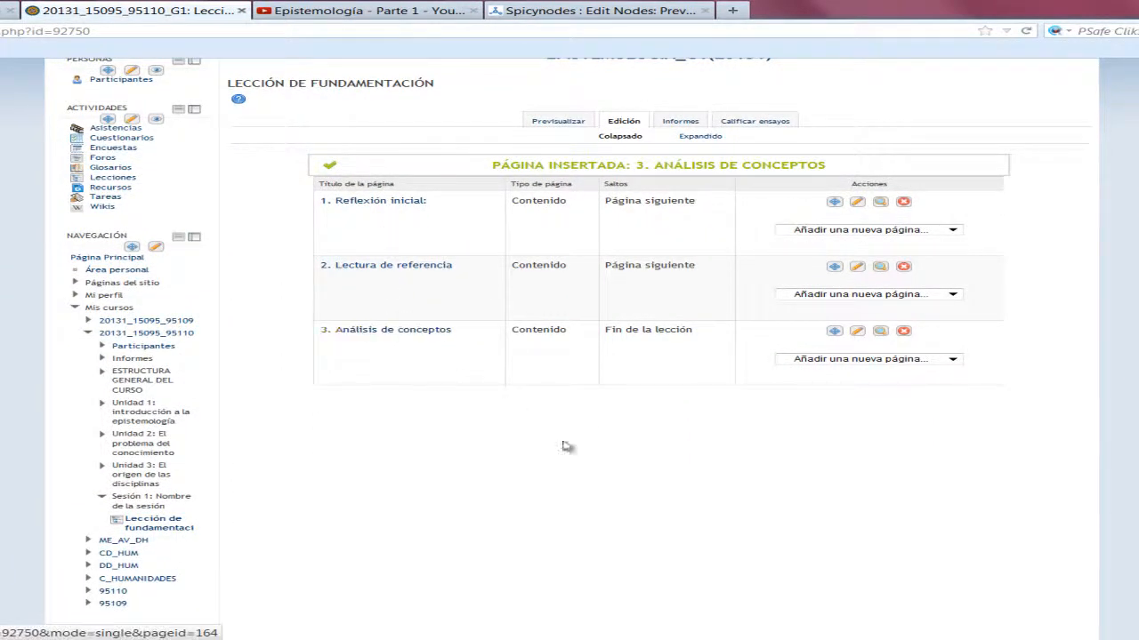
{"action": "left_click", "coordinate": [555, 122]}
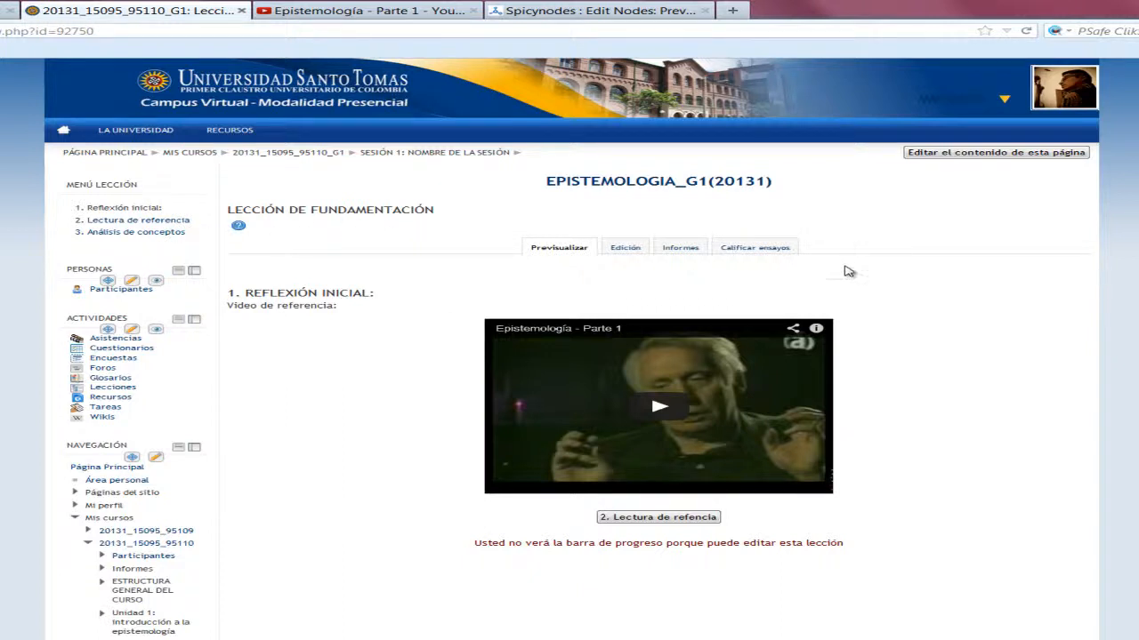
{"action": "left_click", "coordinate": [92, 222]}
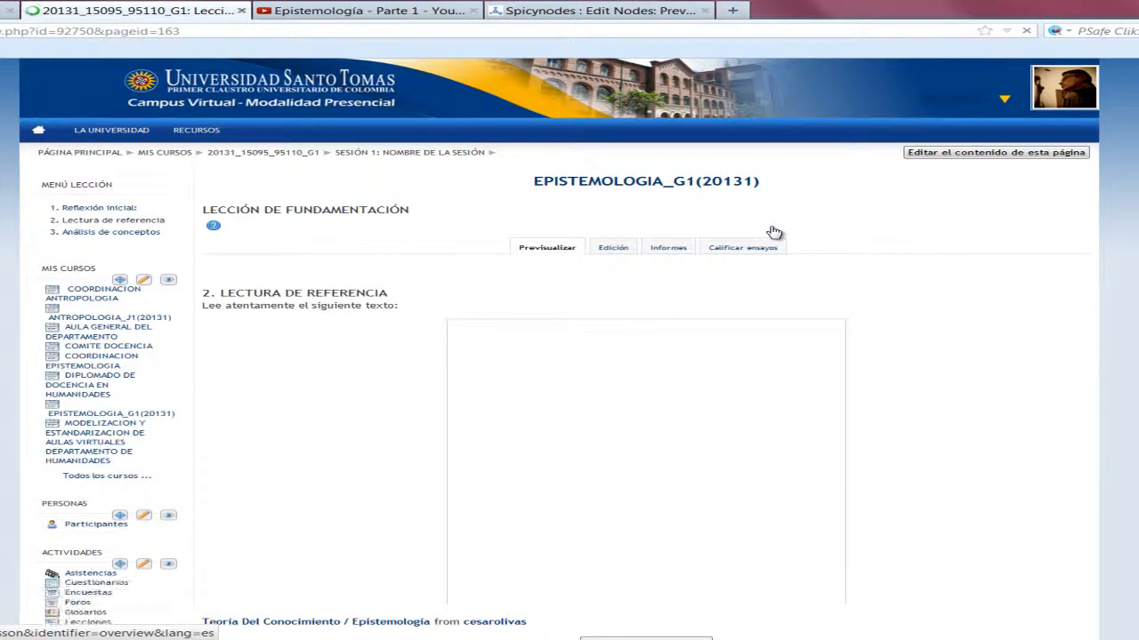
{"action": "scroll", "coordinate": [917, 314], "scroll_direction": "down", "scroll_amount": 3}
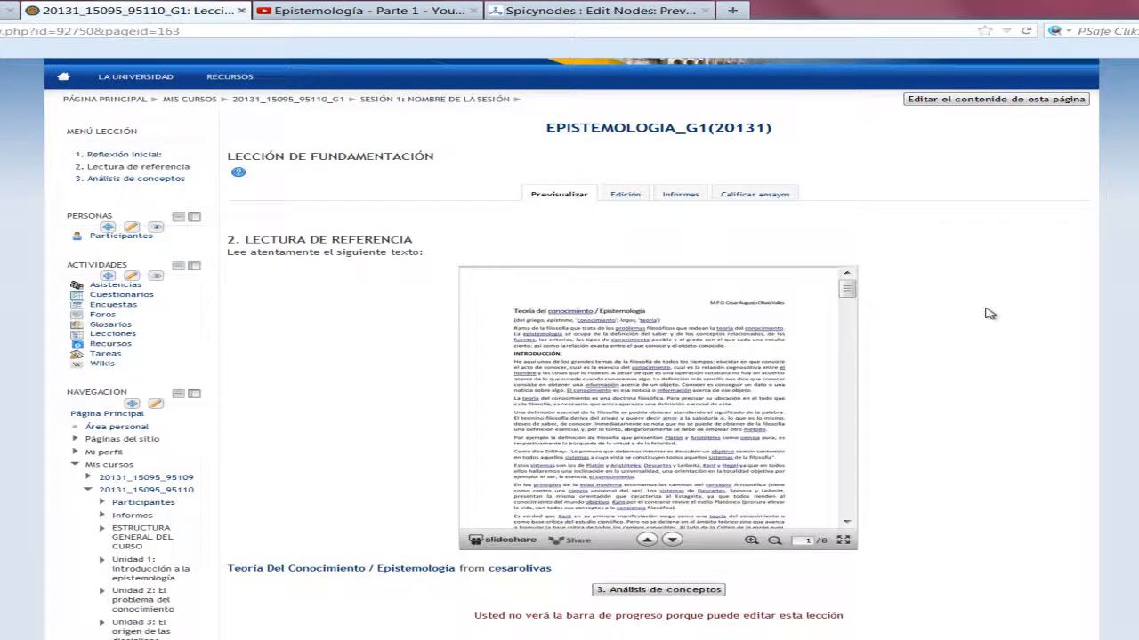
{"action": "scroll", "coordinate": [846, 220], "scroll_direction": "down", "scroll_amount": 1}
{"action": "left_click_drag", "start_coordinate": [847, 220], "coordinate": [874, 204]}
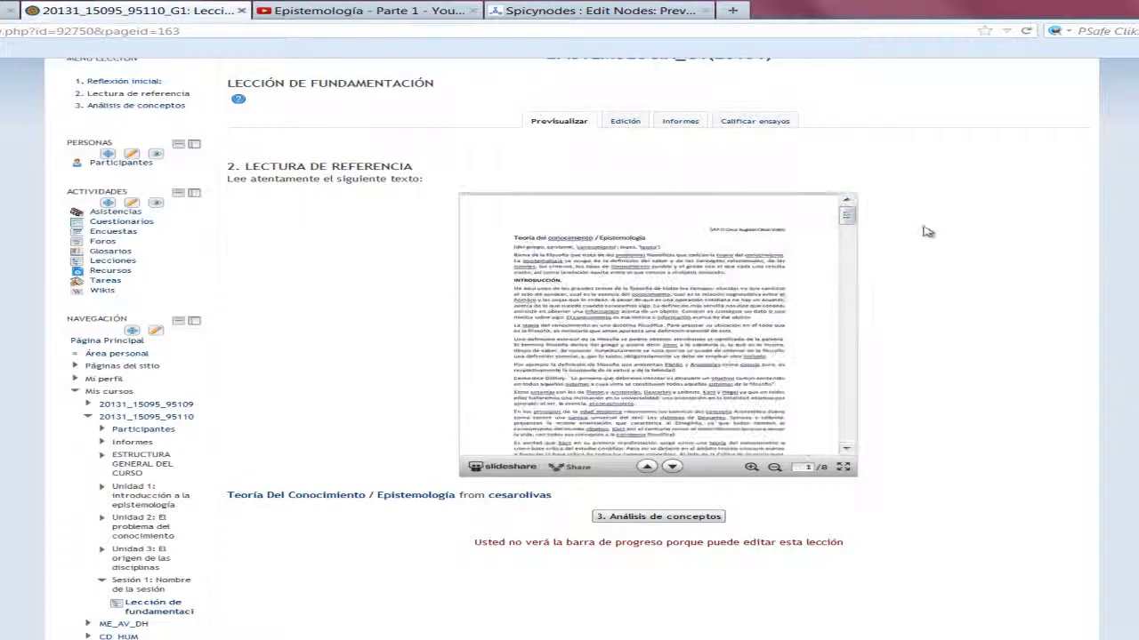
{"action": "scroll", "coordinate": [925, 230], "scroll_direction": "up", "scroll_amount": 3}
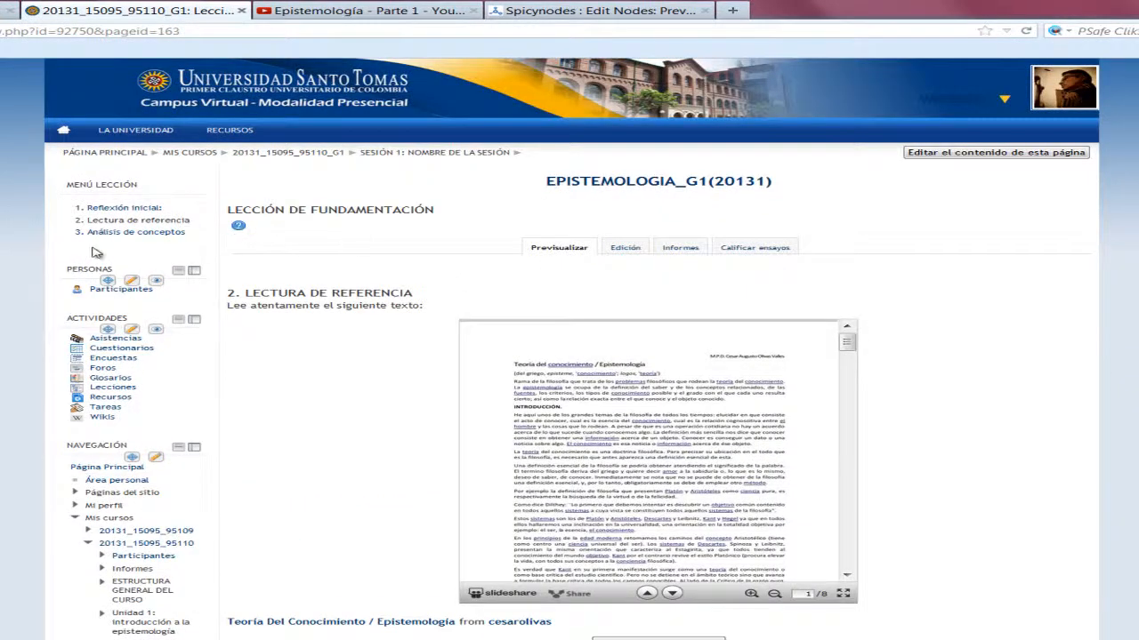
{"action": "left_click", "coordinate": [125, 232]}
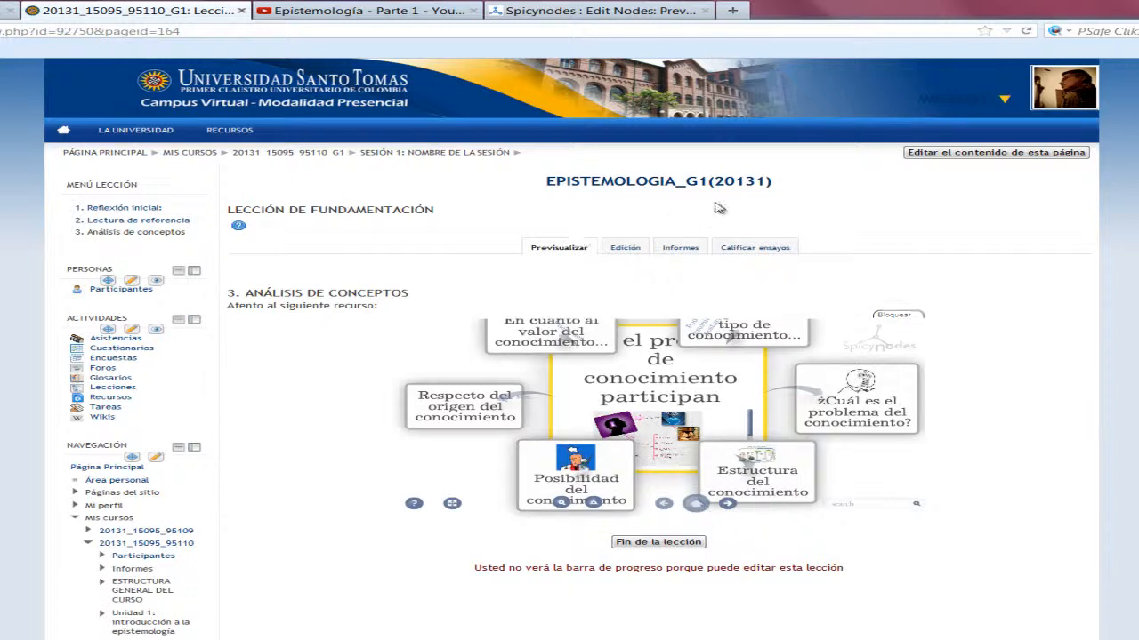
Return to editing the lesson and add a question page of type Ensayo after "2. Lectura de referencia".
{"action": "left_click", "coordinate": [626, 248]}
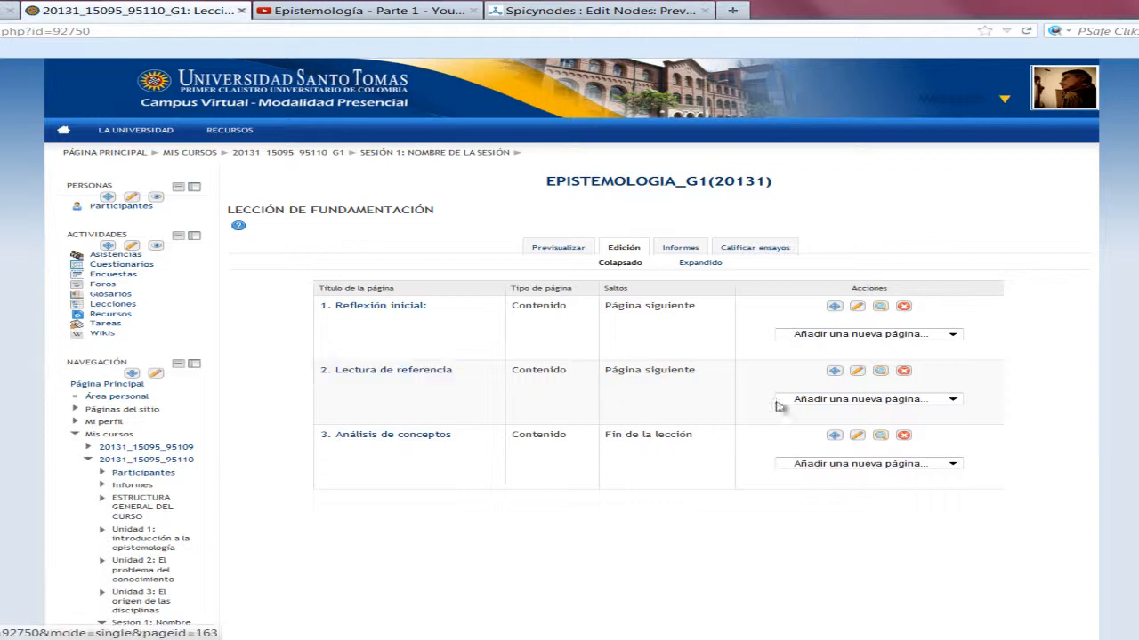
{"action": "left_click", "coordinate": [953, 399]}
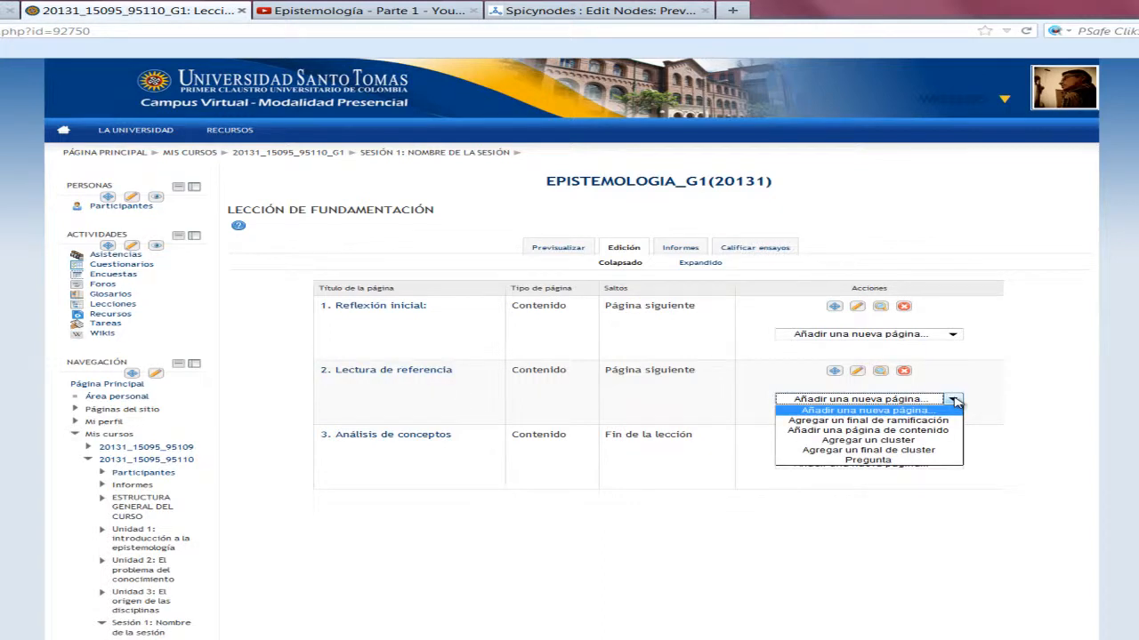
{"action": "left_click", "coordinate": [868, 459]}
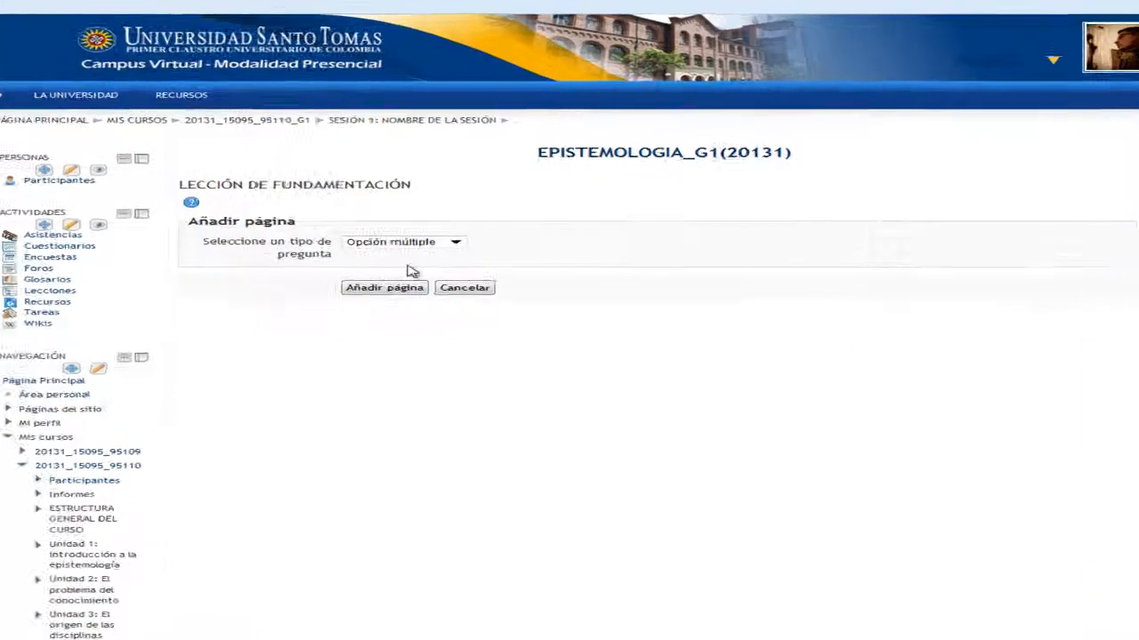
{"action": "left_click", "coordinate": [452, 243]}
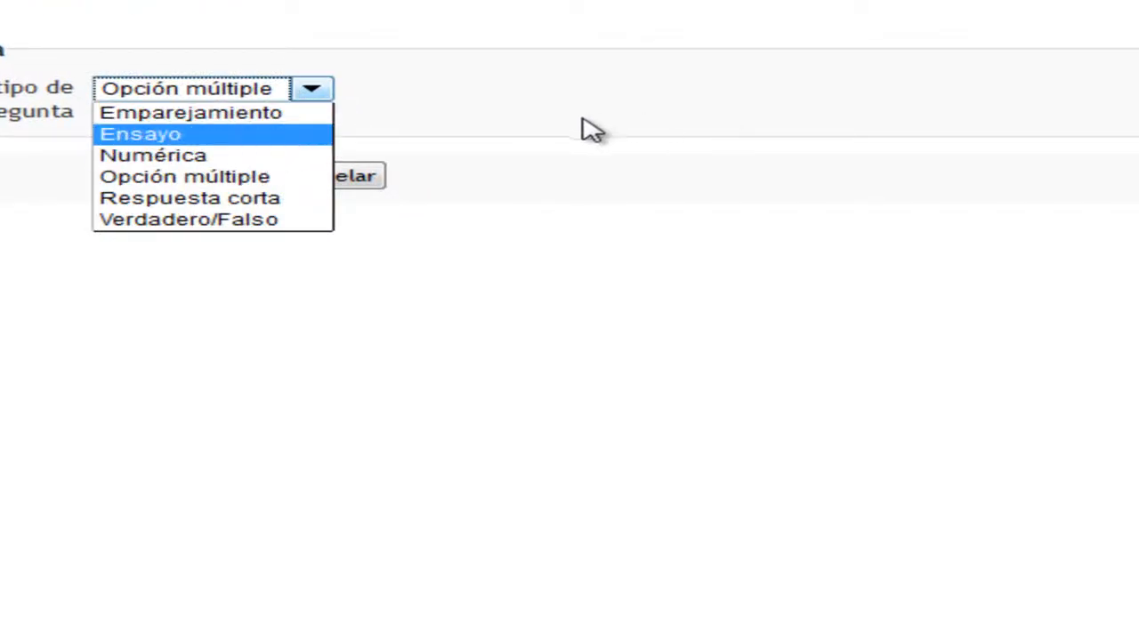
{"action": "left_click", "coordinate": [281, 137]}
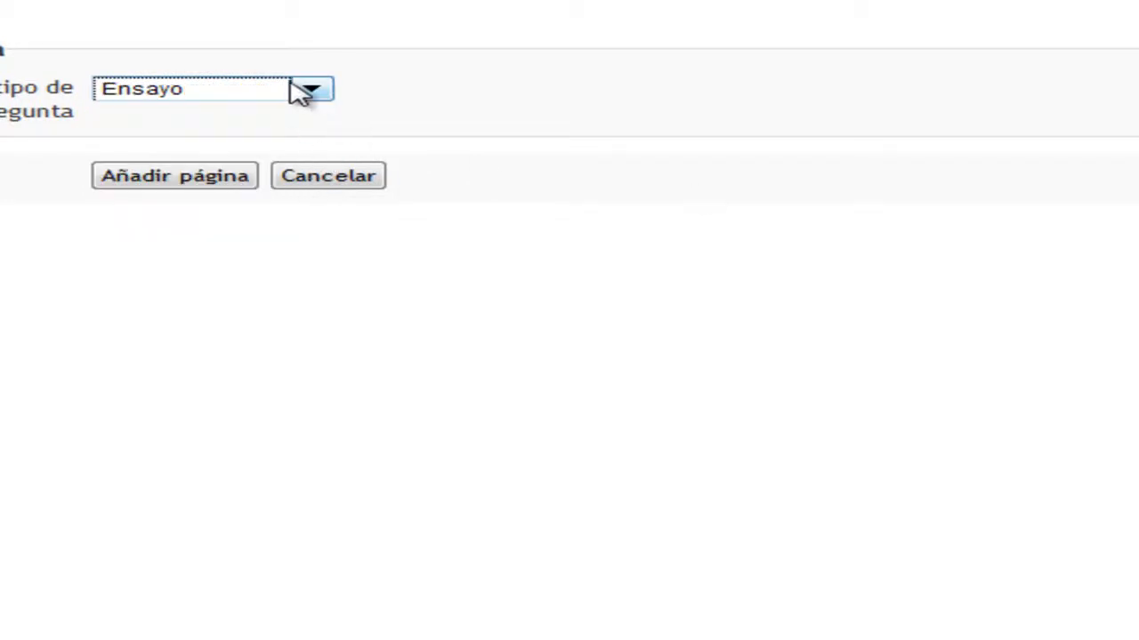
{"action": "left_click", "coordinate": [319, 94]}
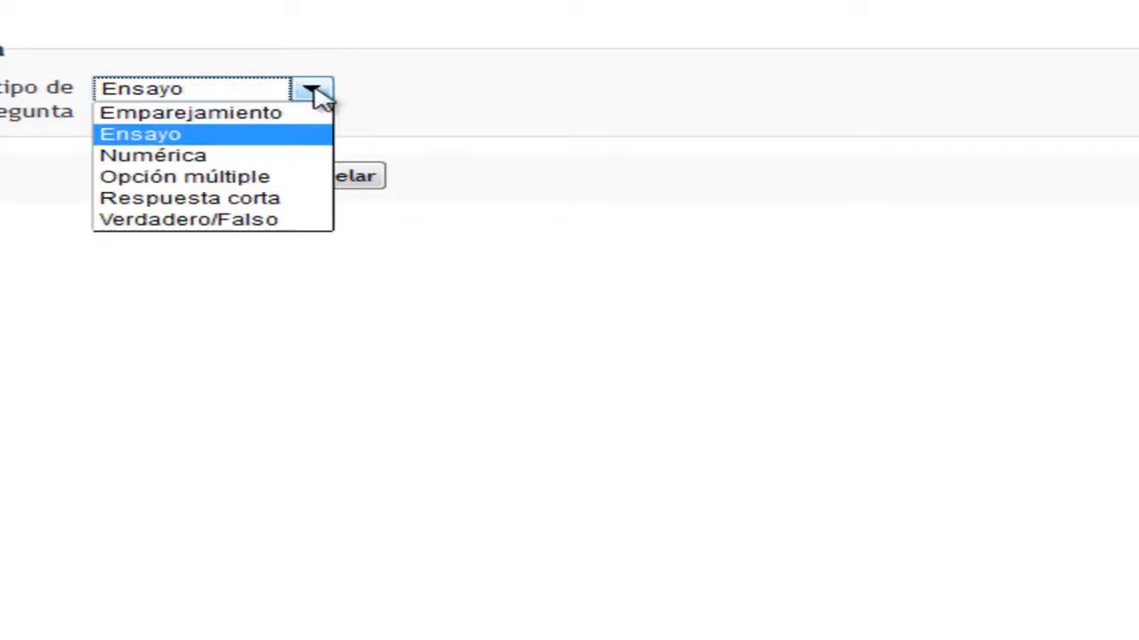
{"action": "left_click", "coordinate": [241, 138]}
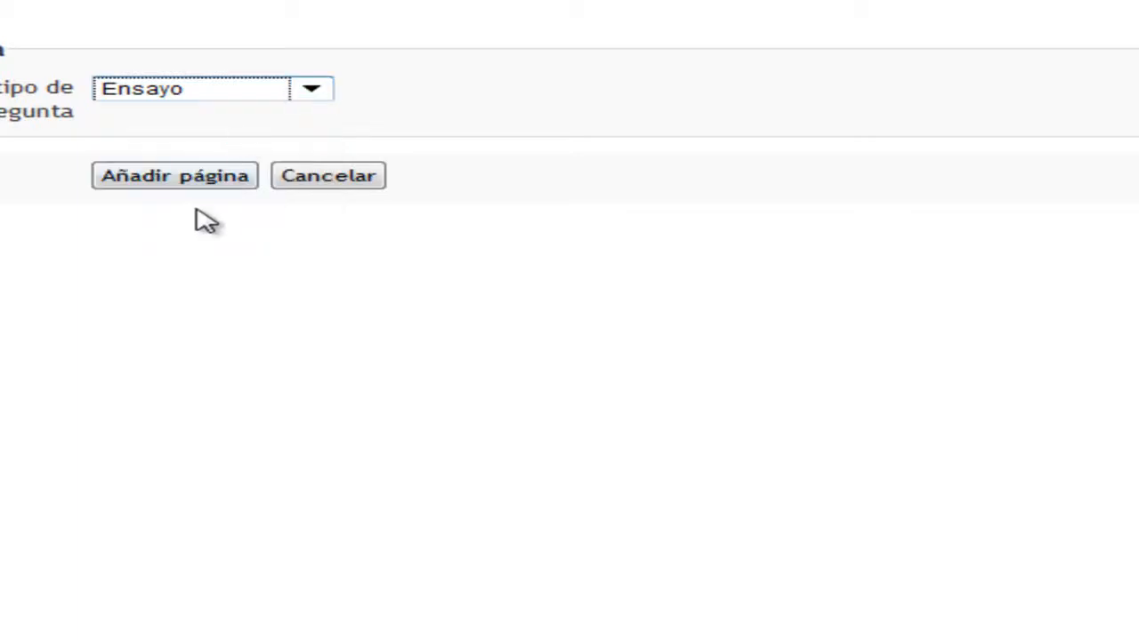
{"action": "left_click", "coordinate": [213, 178]}
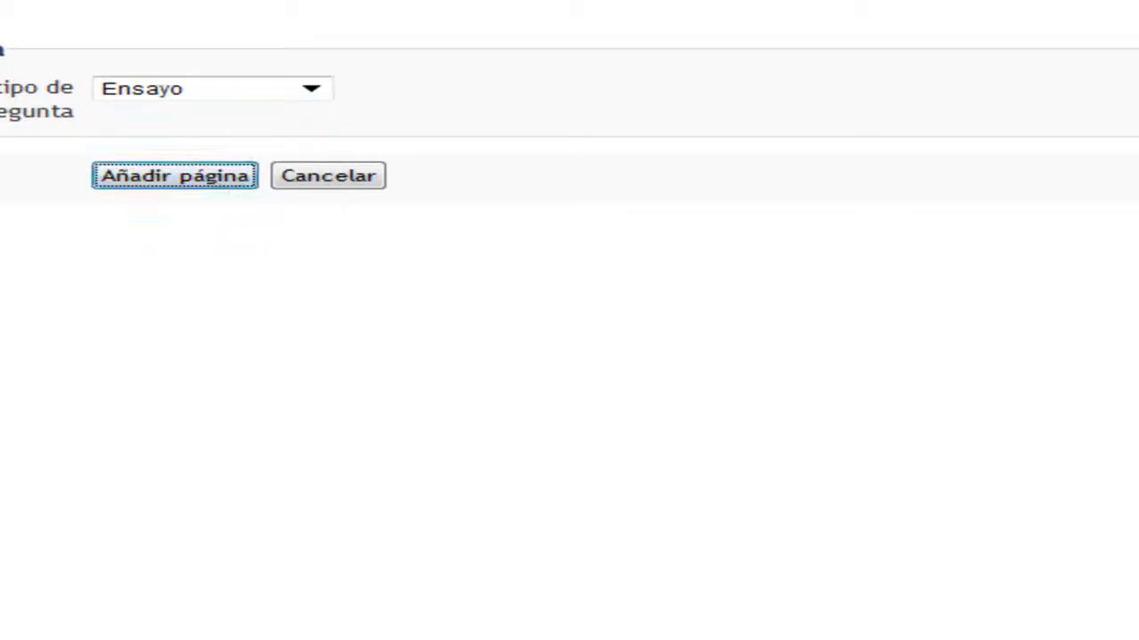
Title the essay question page "Momento de construcción de conocimiento".
{"action": "left_click", "coordinate": [203, 87]}
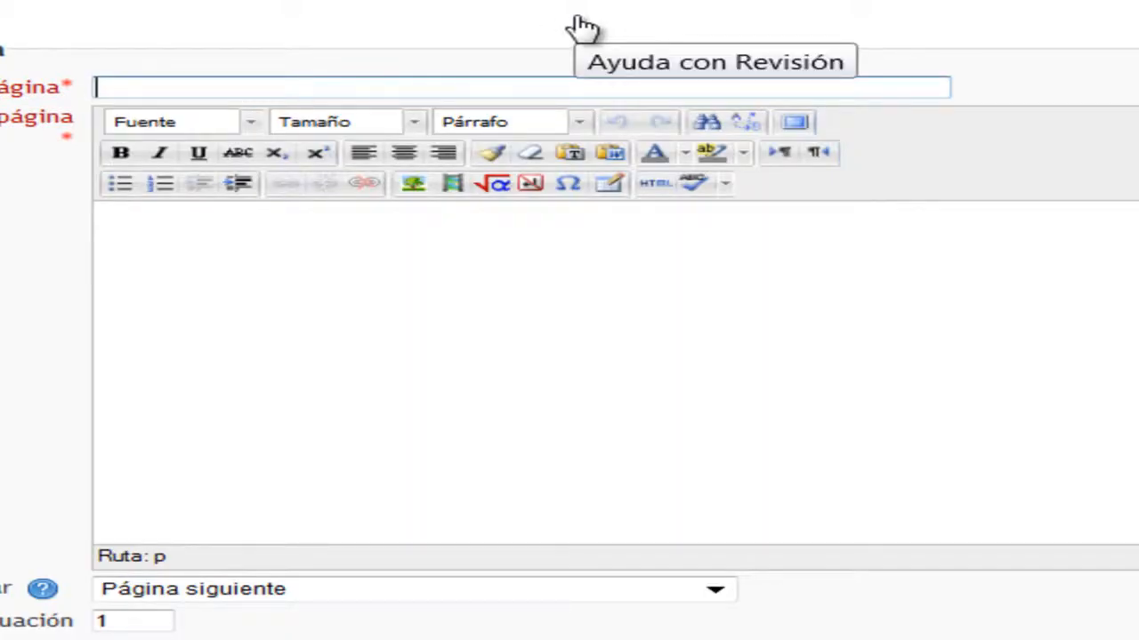
{"action": "type", "text": "MOmento"}
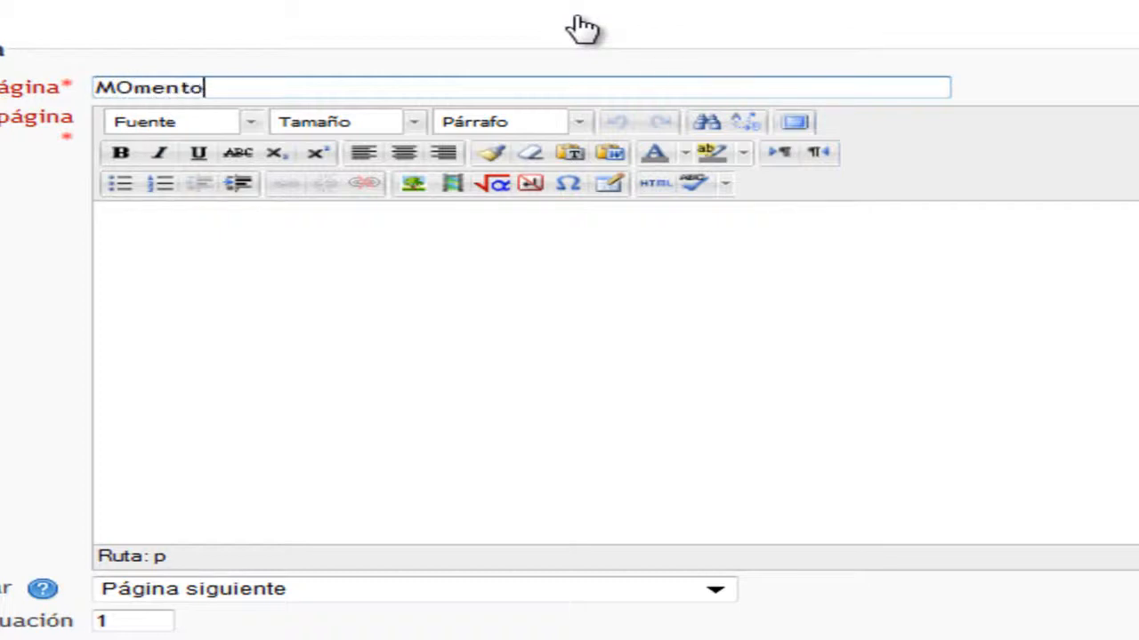
{"action": "type", "text": " de construcción de"}
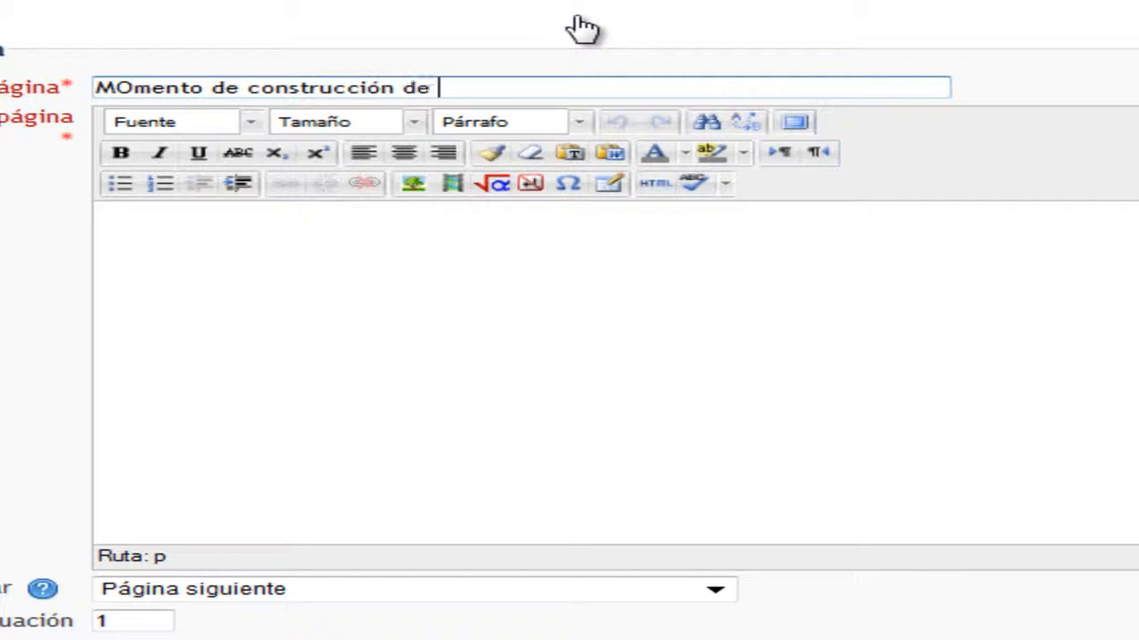
{"action": "type", "text": " conocimiento"}
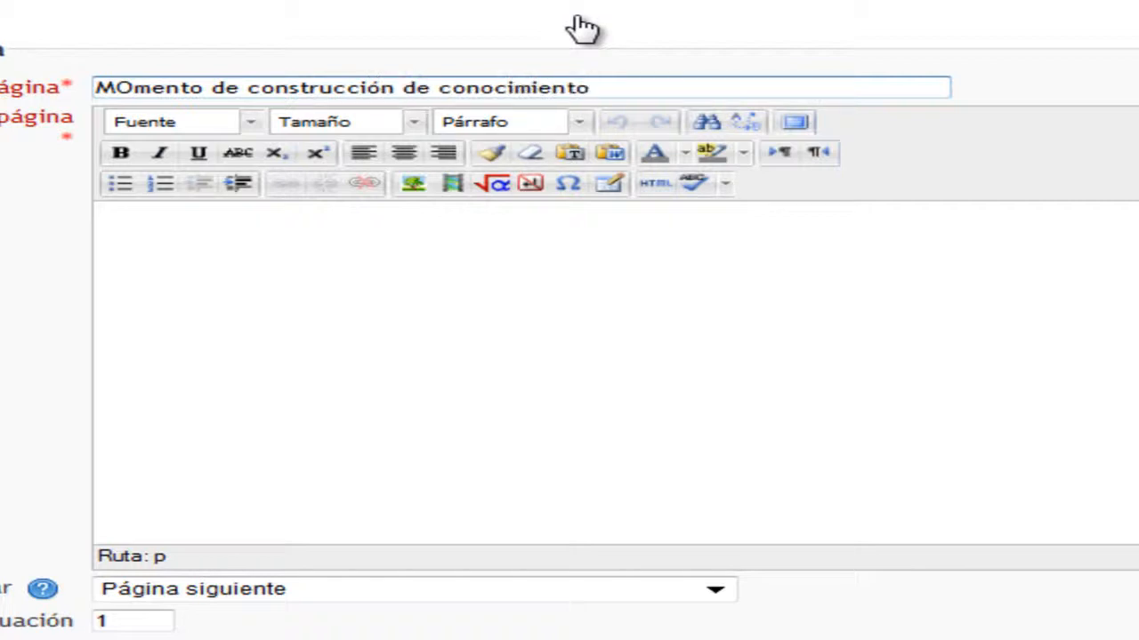
{"action": "left_click", "coordinate": [135, 89]}
{"action": "key", "text": "BackSpace"}
{"action": "type", "text": "o"}
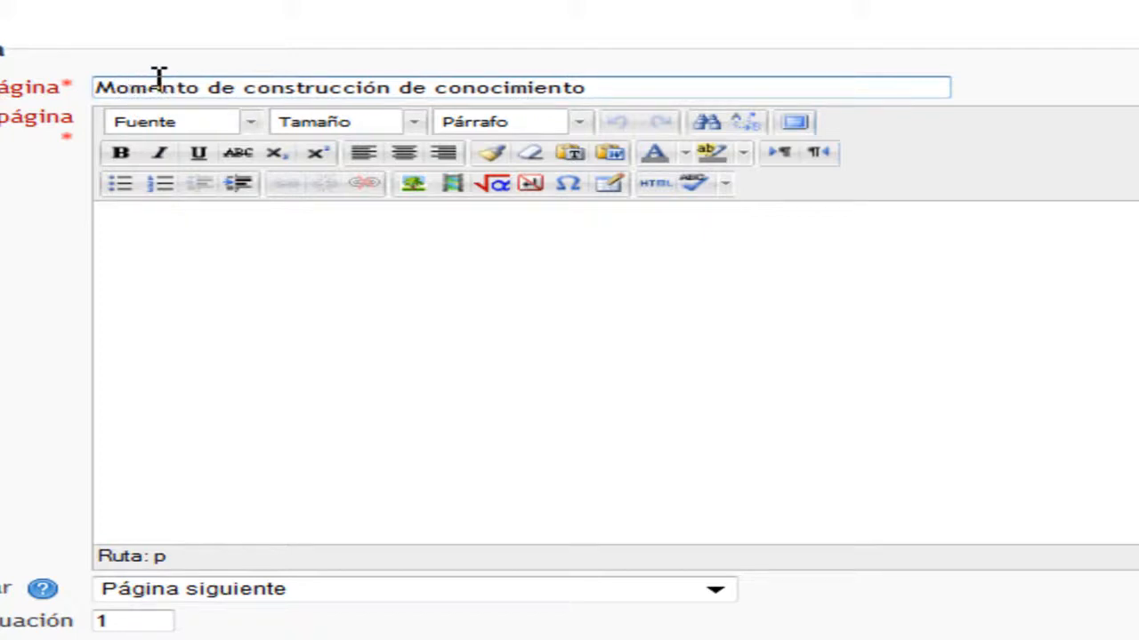
Enter "¿En qué consiste la epistemología?" as the question content, set its score to 5 and save the page.
{"action": "left_click", "coordinate": [308, 292]}
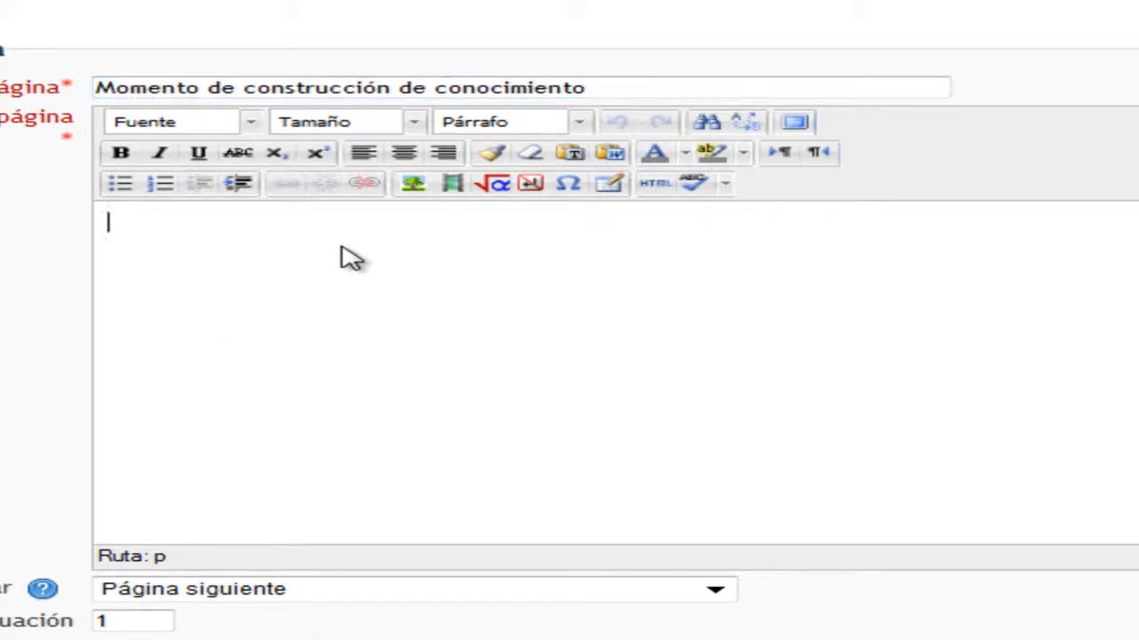
{"action": "type", "text": "¿En qué consiste la epi"}
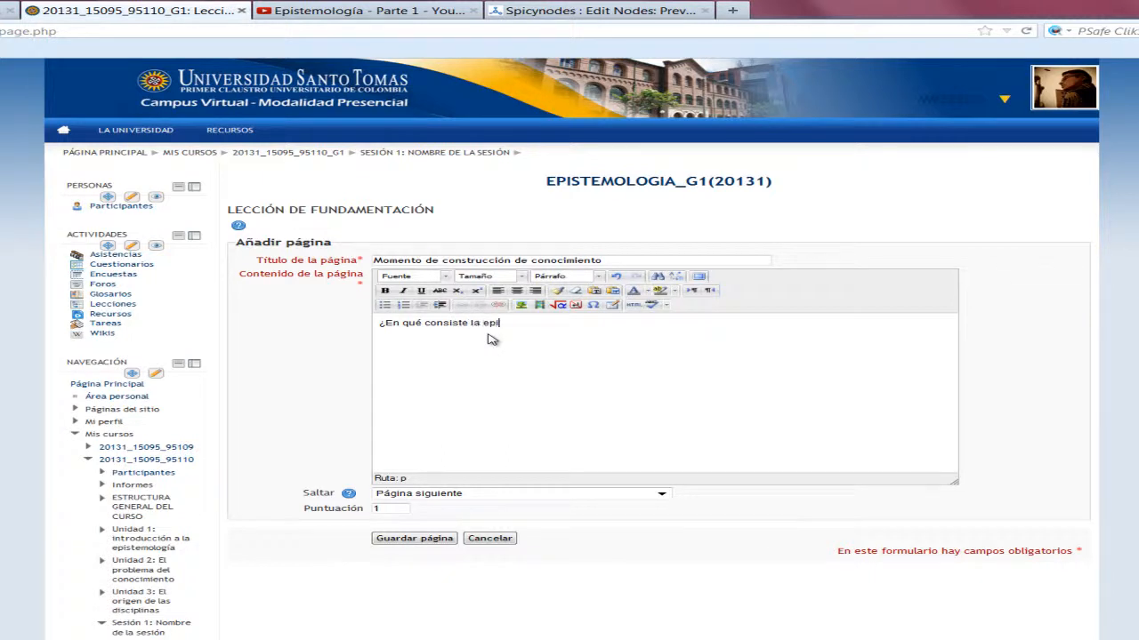
{"action": "type", "text": "stemología?"}
{"action": "double_click", "coordinate": [376, 509]}
{"action": "type", "text": "1"}
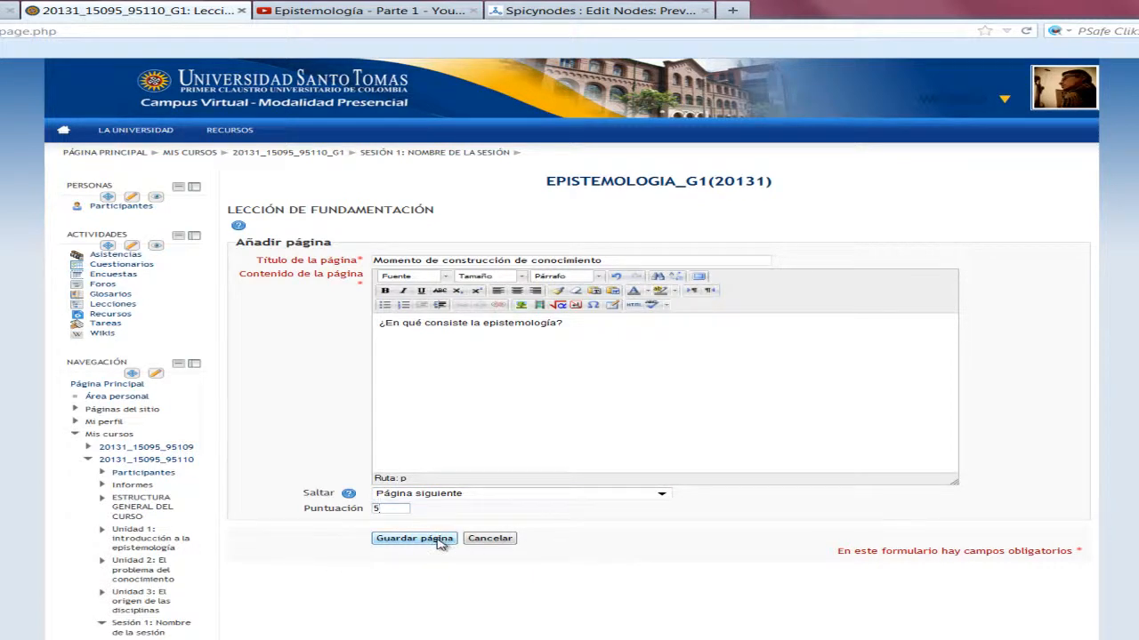
{"action": "left_click", "coordinate": [440, 545]}
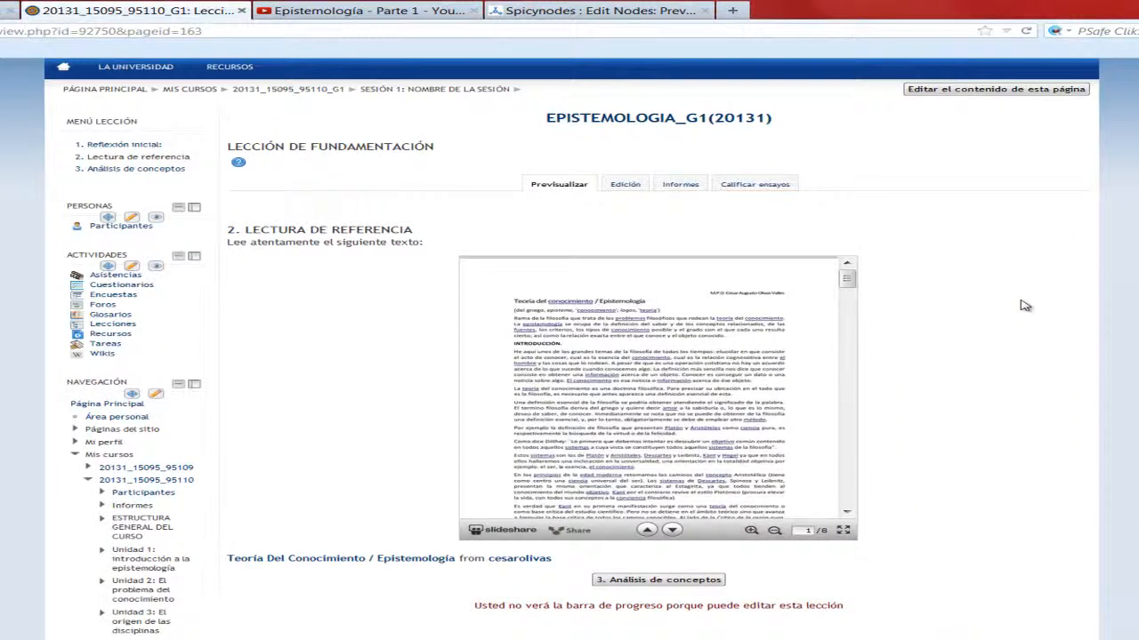
Open the essay question in the lesson preview, submit it with an empty answer and continue back to the question.
{"action": "left_click", "coordinate": [709, 518]}
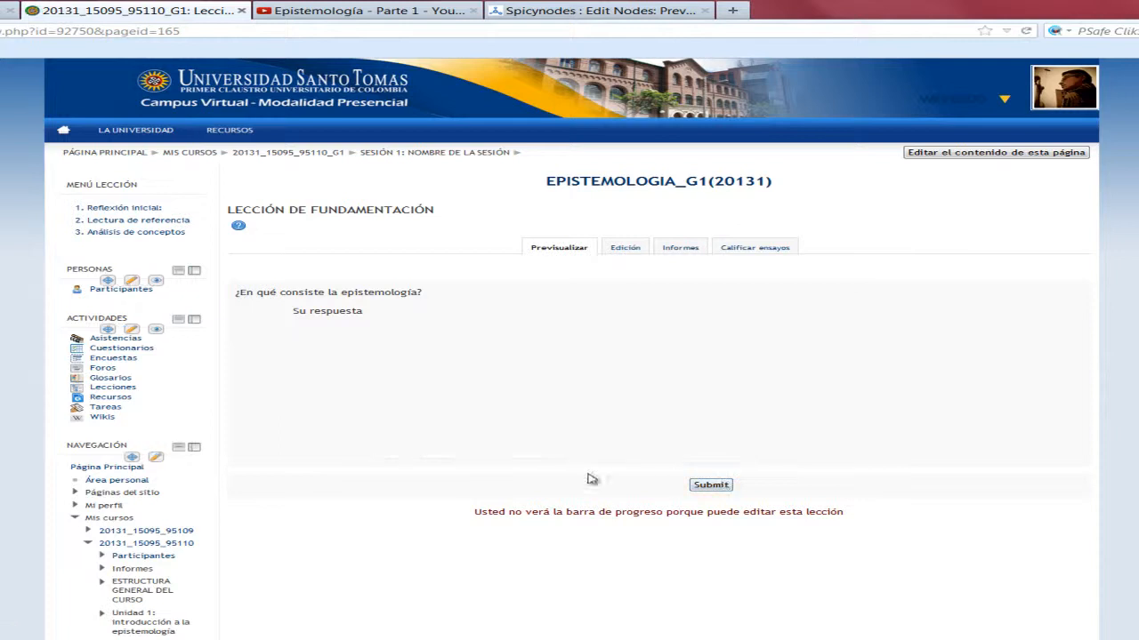
{"action": "left_click", "coordinate": [434, 397]}
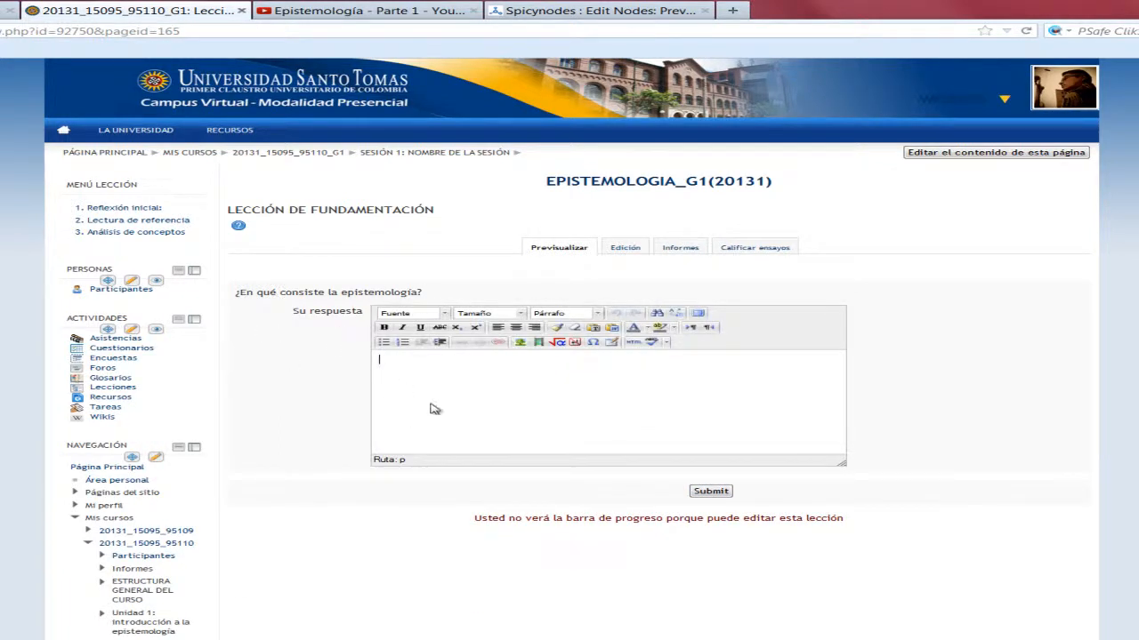
{"action": "left_click", "coordinate": [717, 495]}
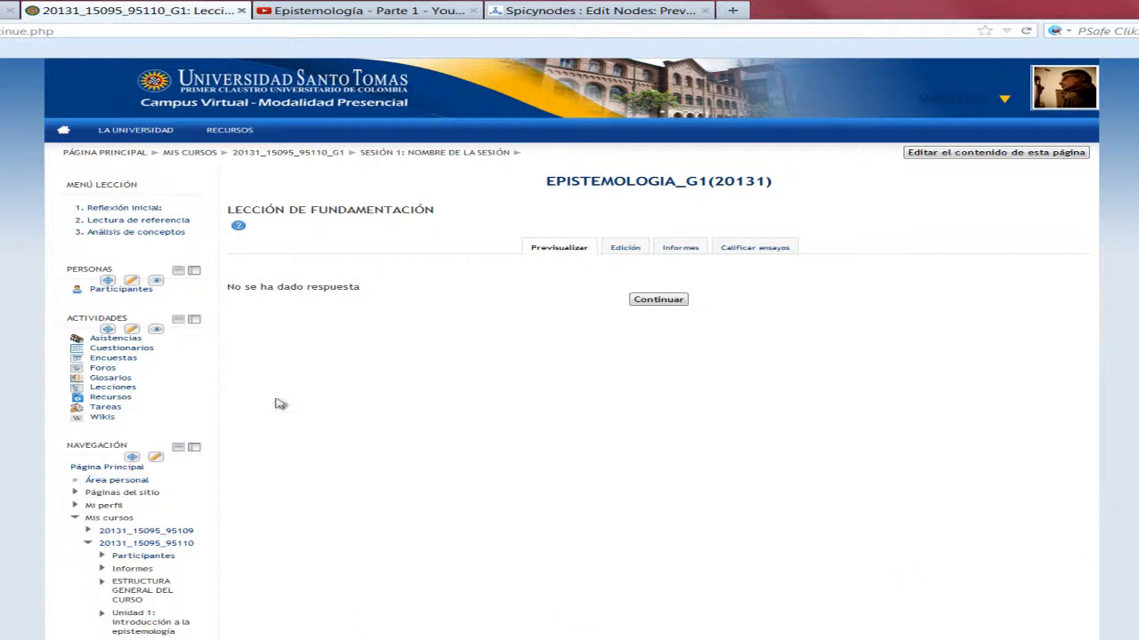
{"action": "left_click", "coordinate": [672, 304]}
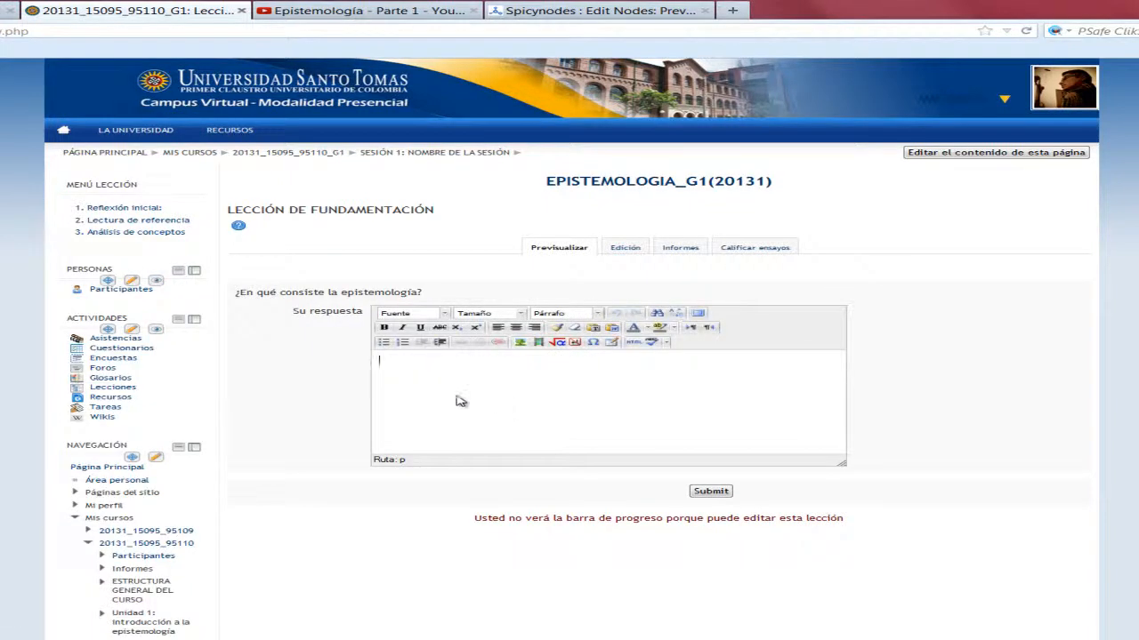
Answer the essay question with "Respuesta de la pregunta" and submit it.
{"action": "type", "text": "-"}
{"action": "type", "text": "Espu"}
{"action": "type", "text": "esta de la pregunta"}
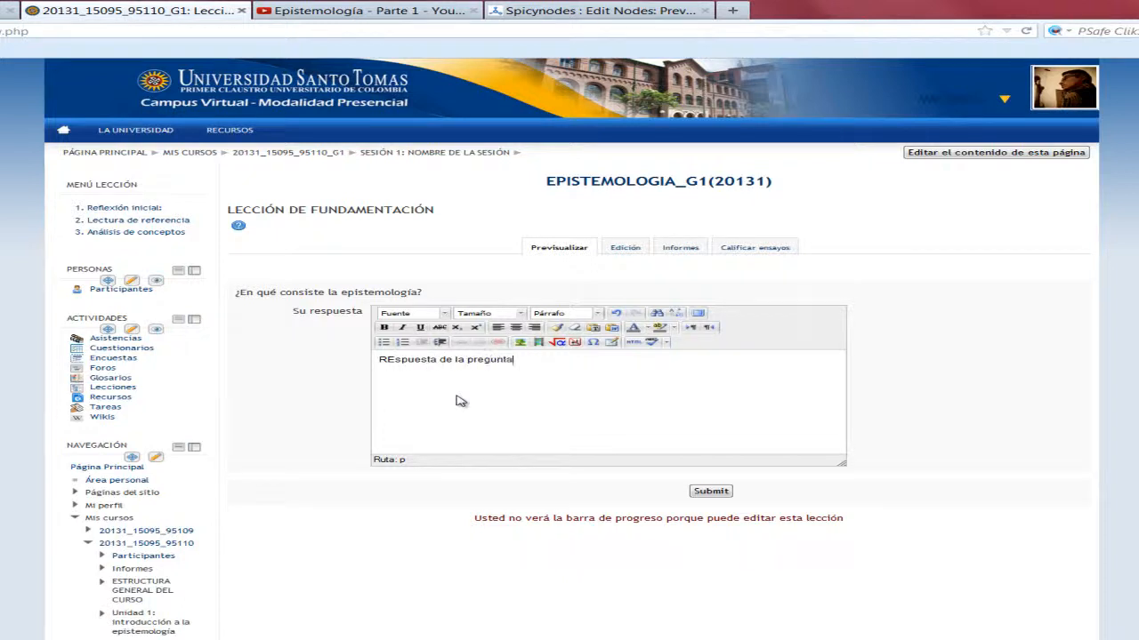
{"action": "left_click", "coordinate": [396, 361]}
{"action": "key", "text": "BackSpace"}
{"action": "type", "text": "e"}
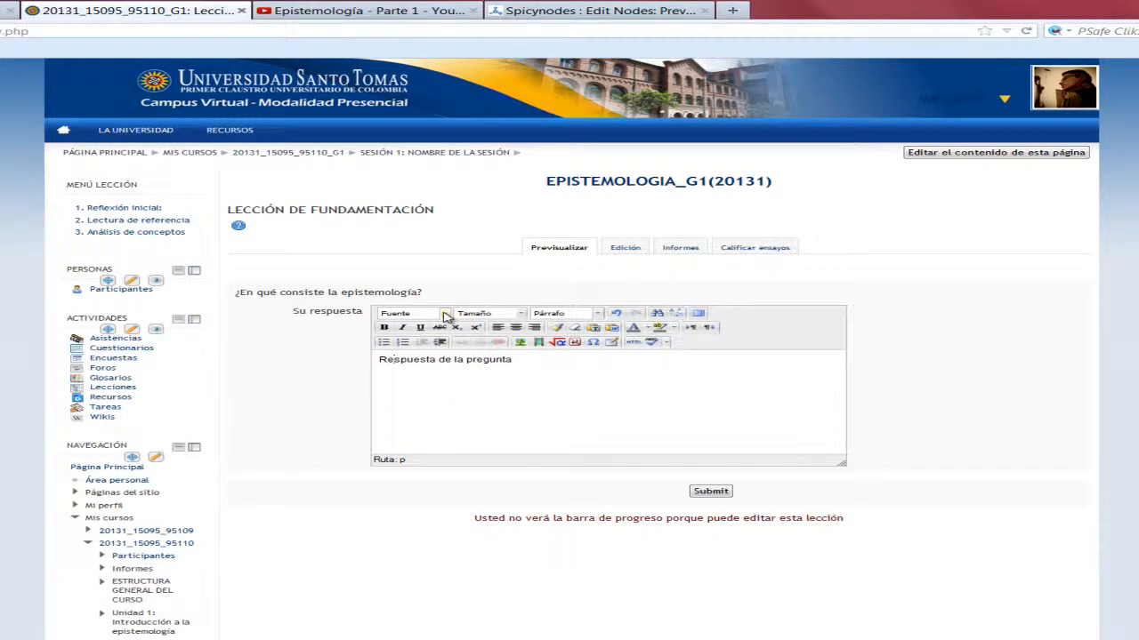
{"action": "left_click", "coordinate": [709, 492]}
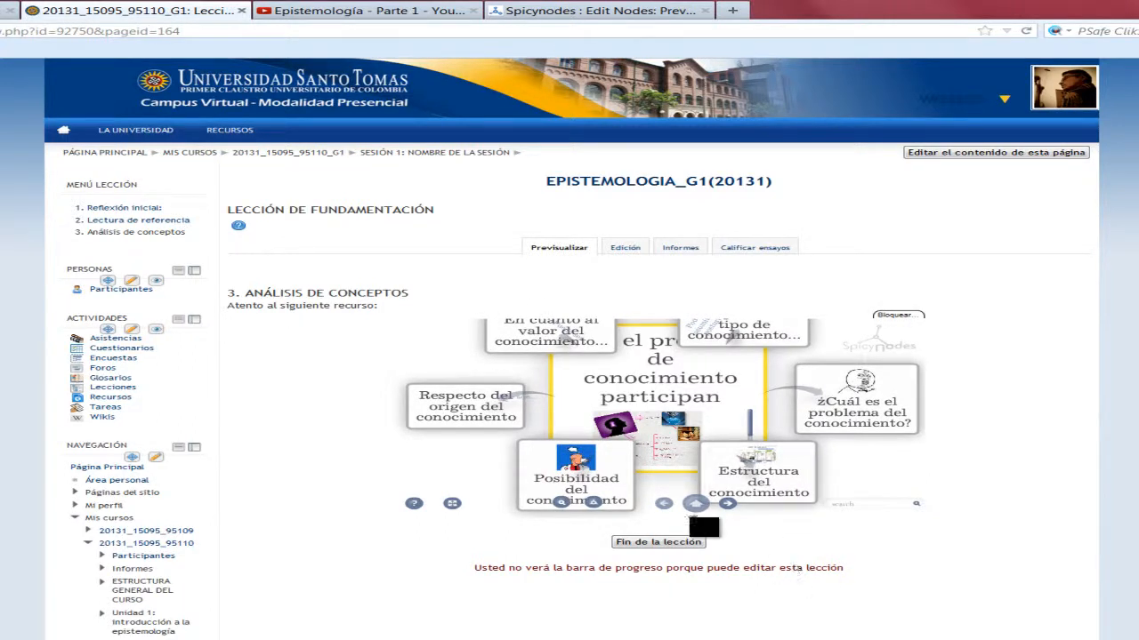
View the SpicyNodes nodemap in full screen, finish the lesson and return to the EPISTEMOLOGIA_G1(20131) course page.
{"action": "left_click", "coordinate": [452, 504]}
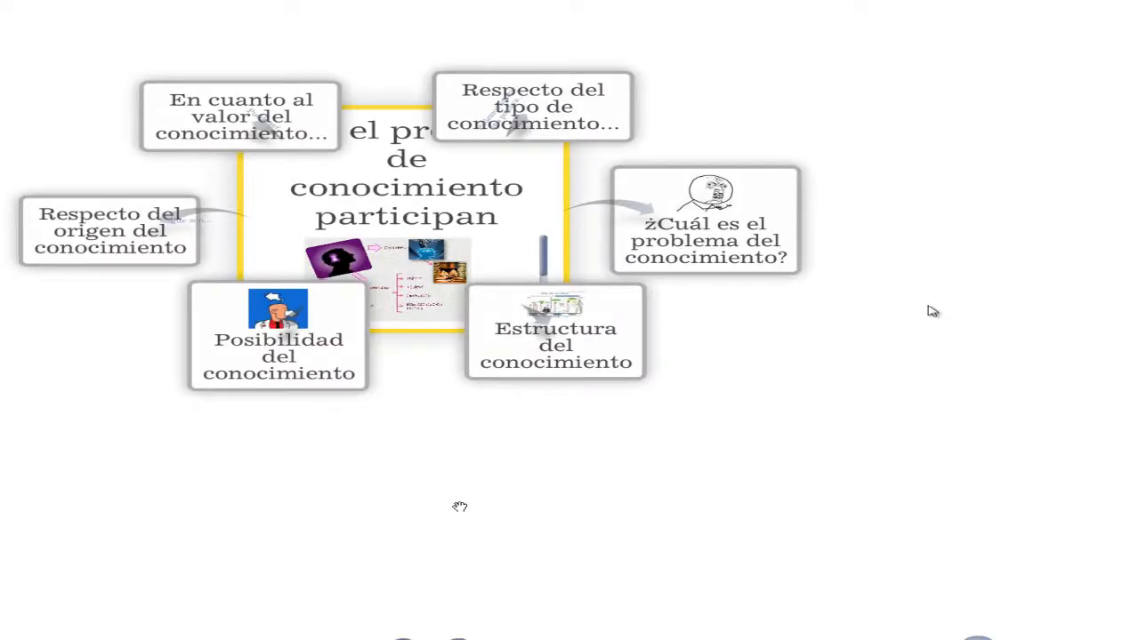
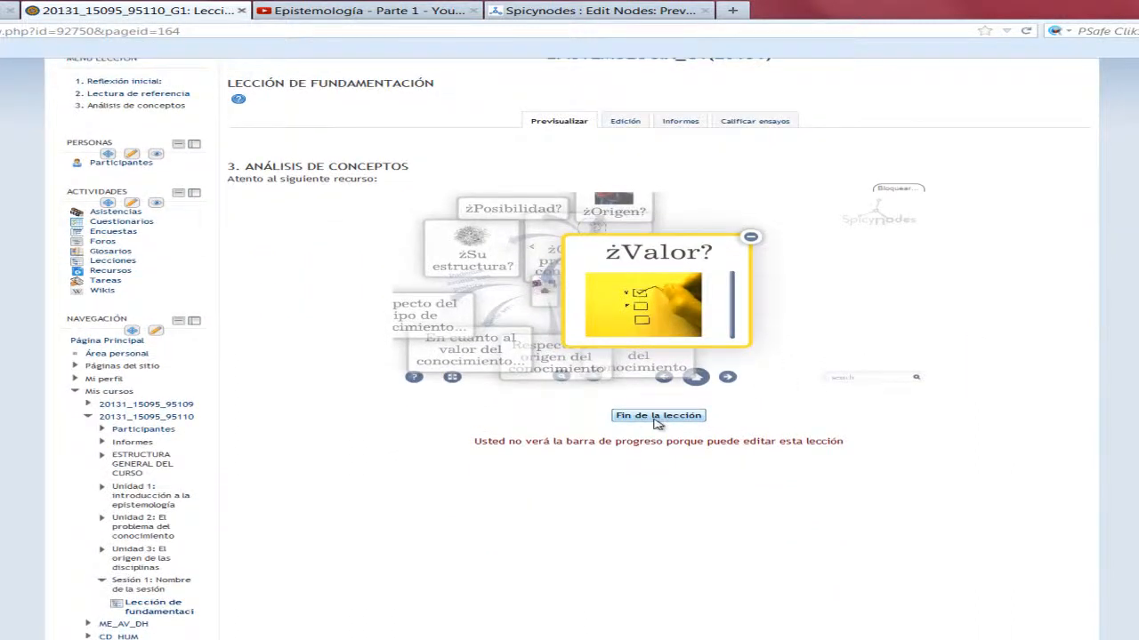
{"action": "left_click", "coordinate": [657, 417]}
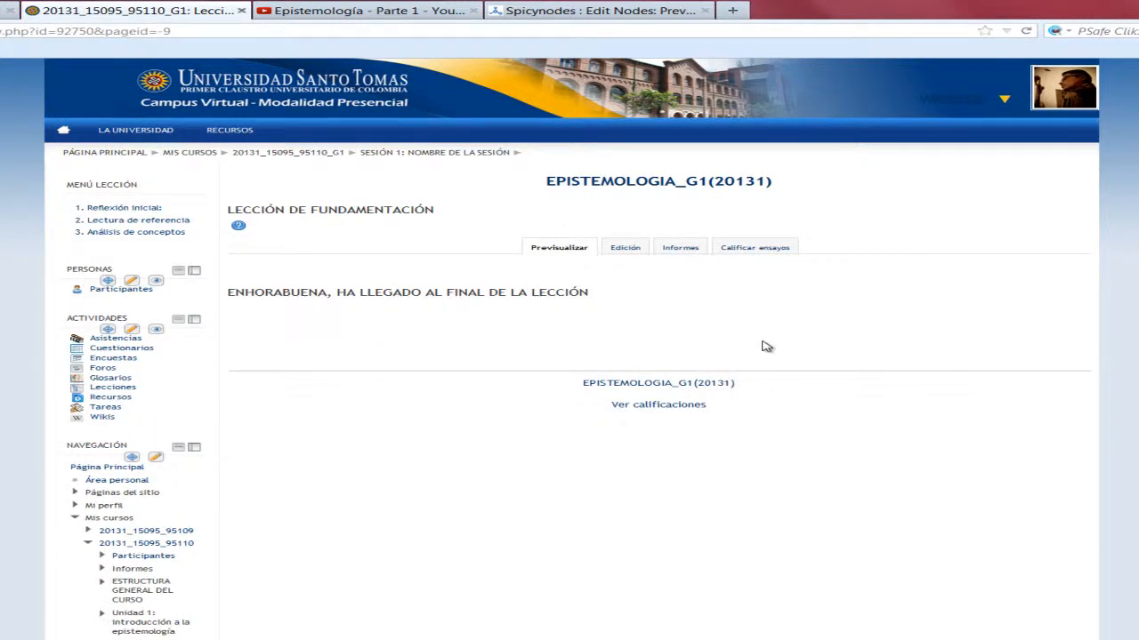
{"action": "left_click", "coordinate": [668, 385]}
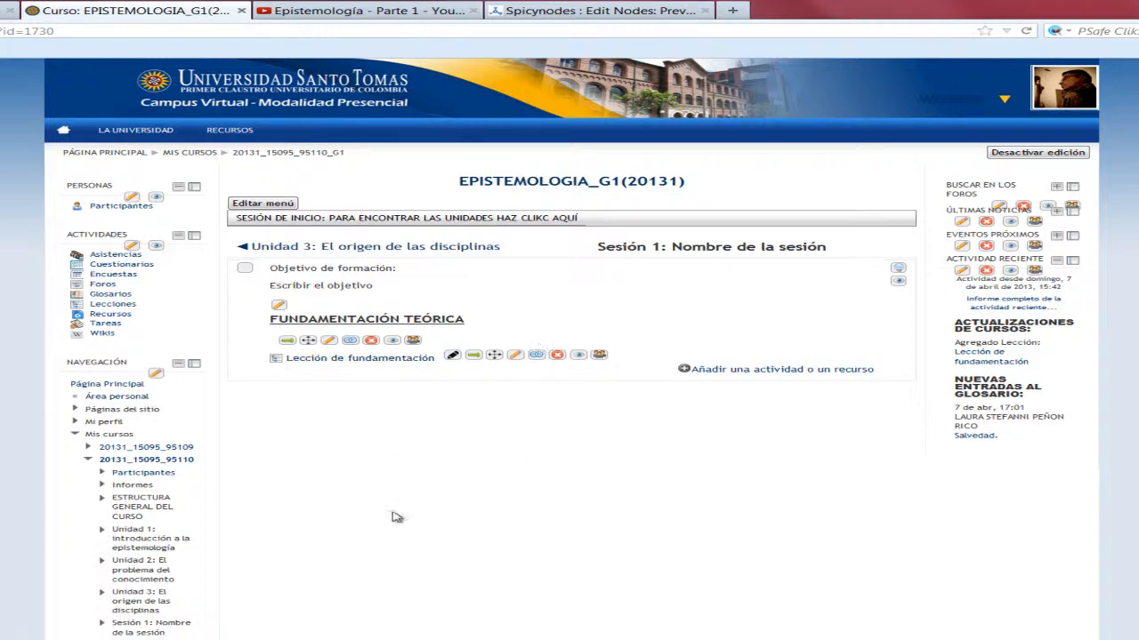
Review the descriptions of the Tarea, Cuestionario, Encuesta and Foro activities offered for the session, without adding any.
{"action": "left_click", "coordinate": [781, 372]}
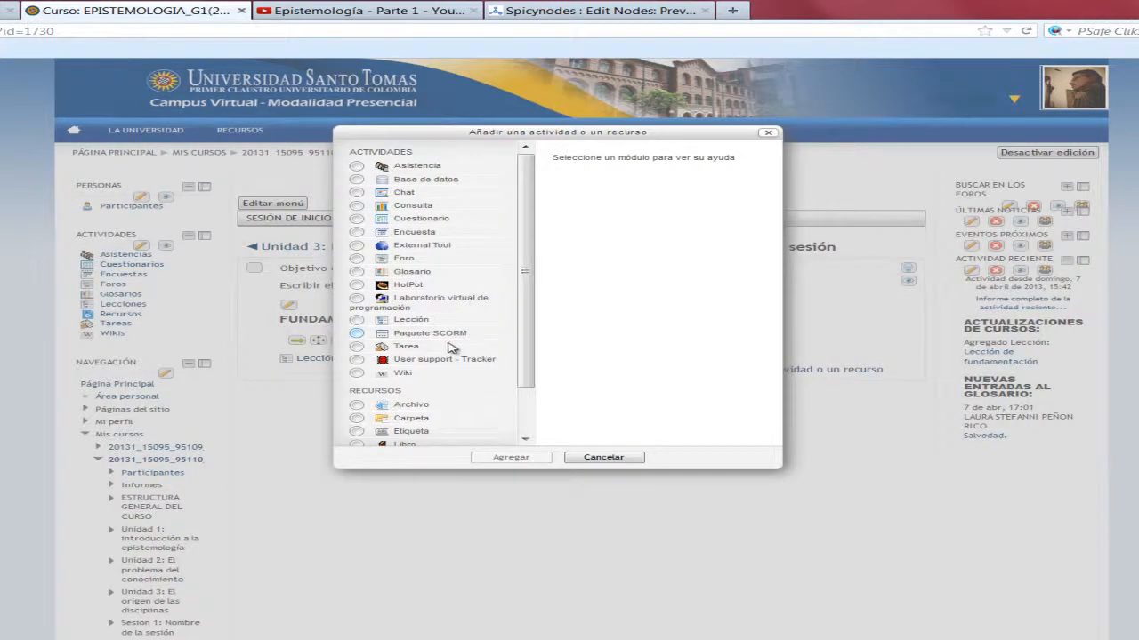
{"action": "left_click", "coordinate": [357, 347]}
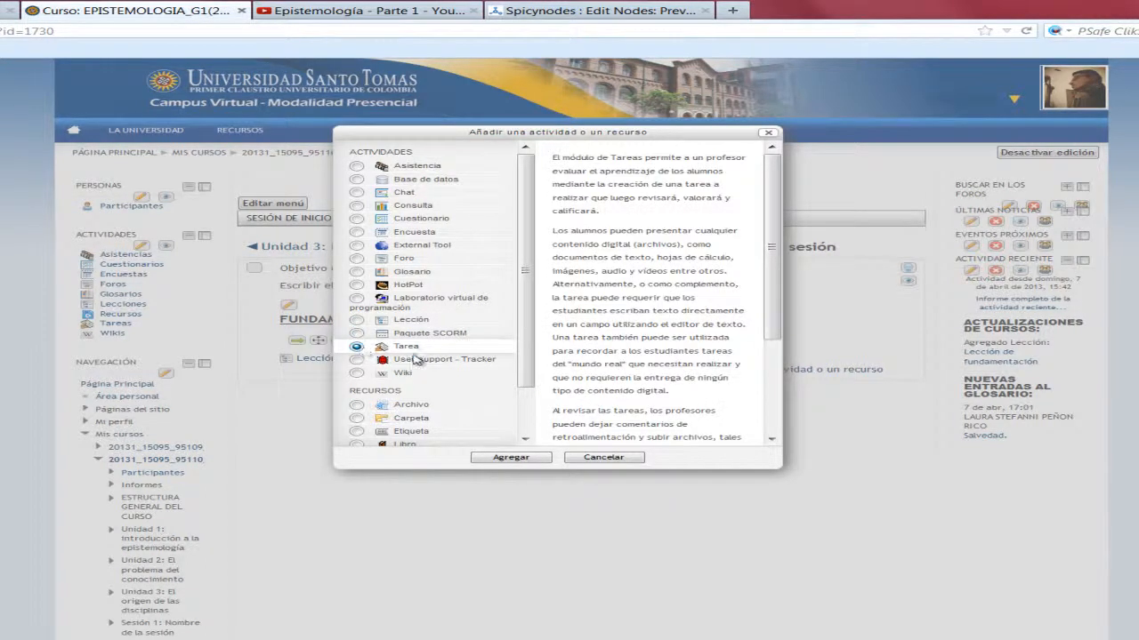
{"action": "left_click_drag", "start_coordinate": [523, 353], "coordinate": [525, 384]}
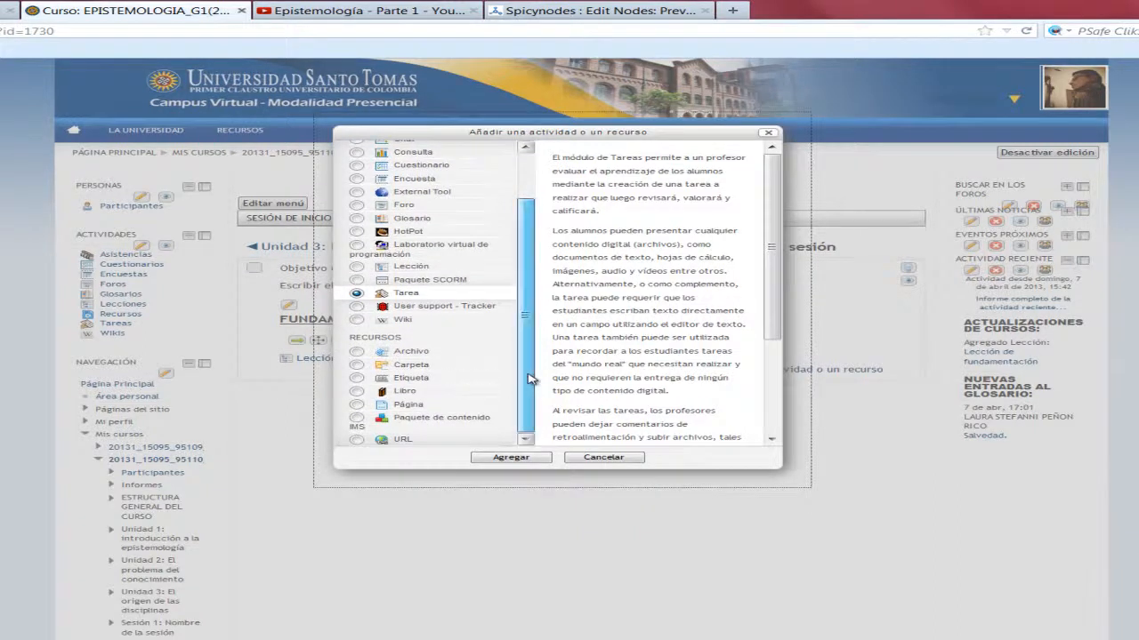
{"action": "scroll", "coordinate": [527, 378], "scroll_direction": "up", "scroll_amount": 3}
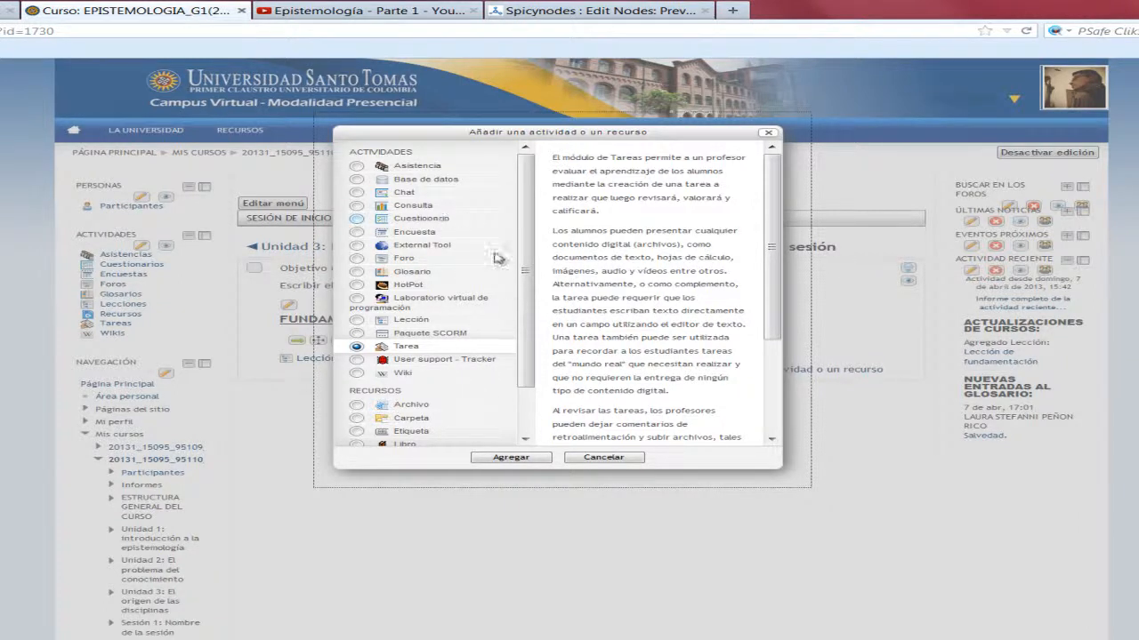
{"action": "left_click", "coordinate": [357, 221]}
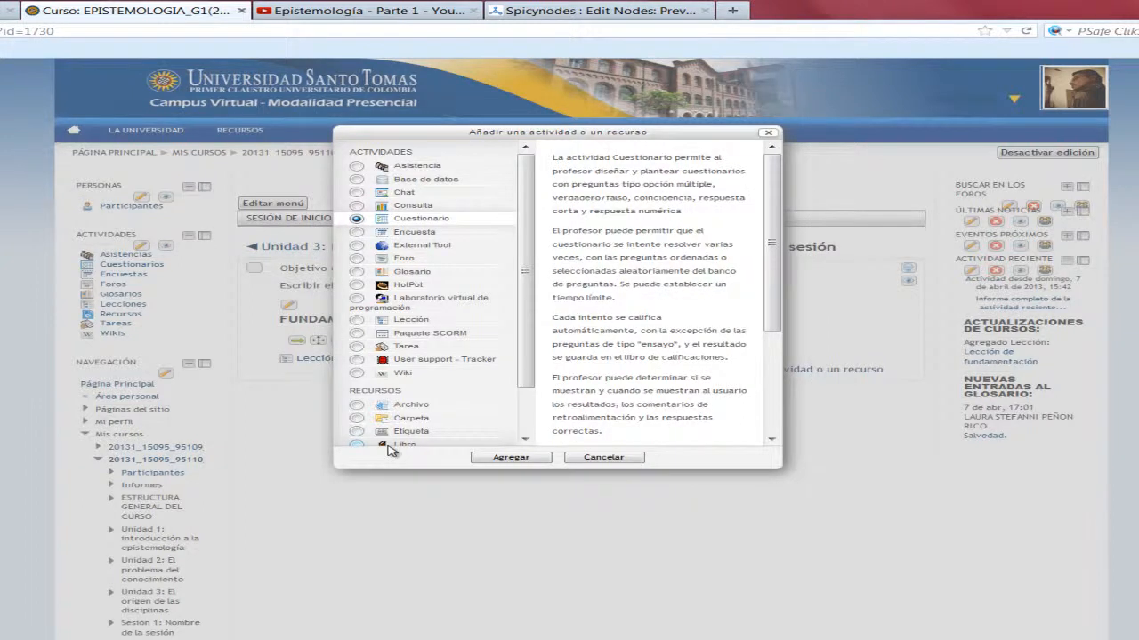
{"action": "left_click", "coordinate": [357, 233]}
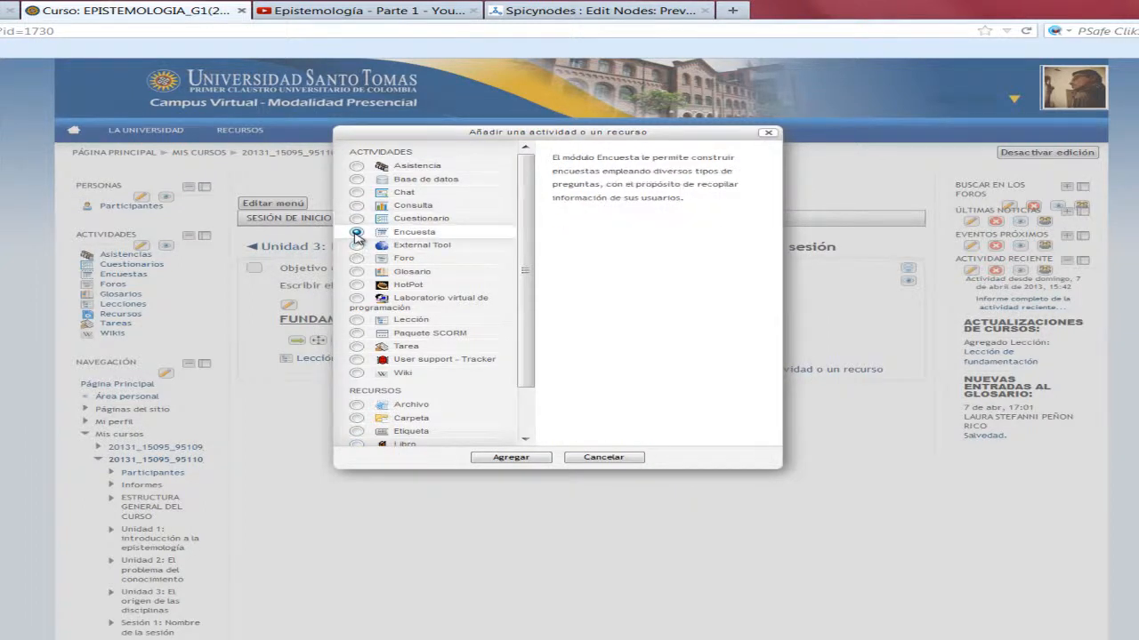
{"action": "left_click", "coordinate": [357, 259]}
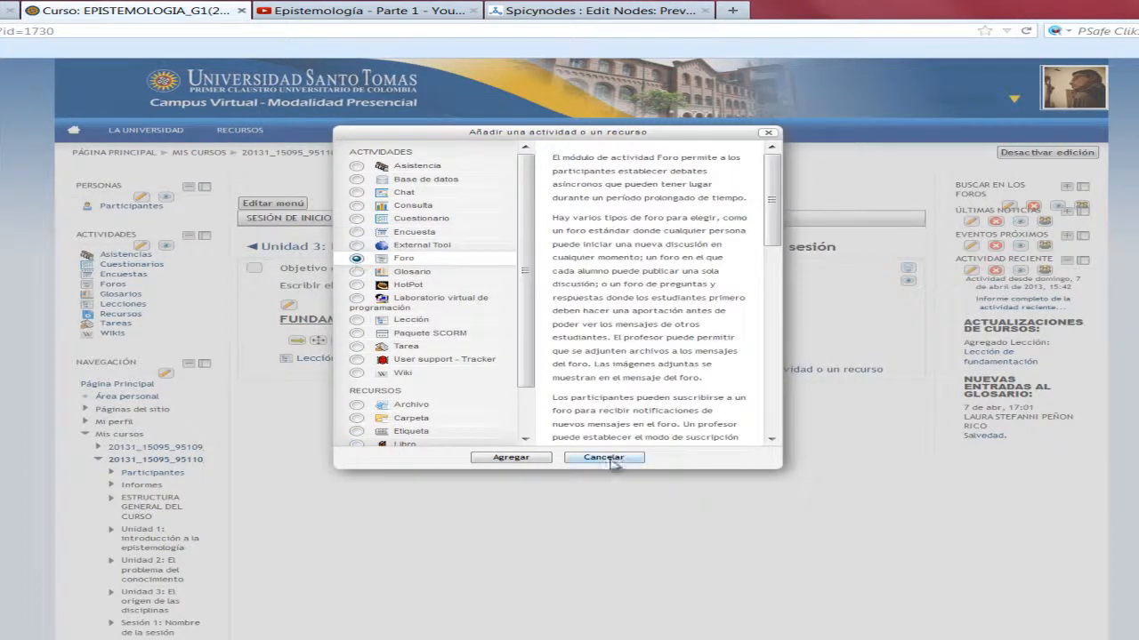
{"action": "left_click", "coordinate": [612, 461]}
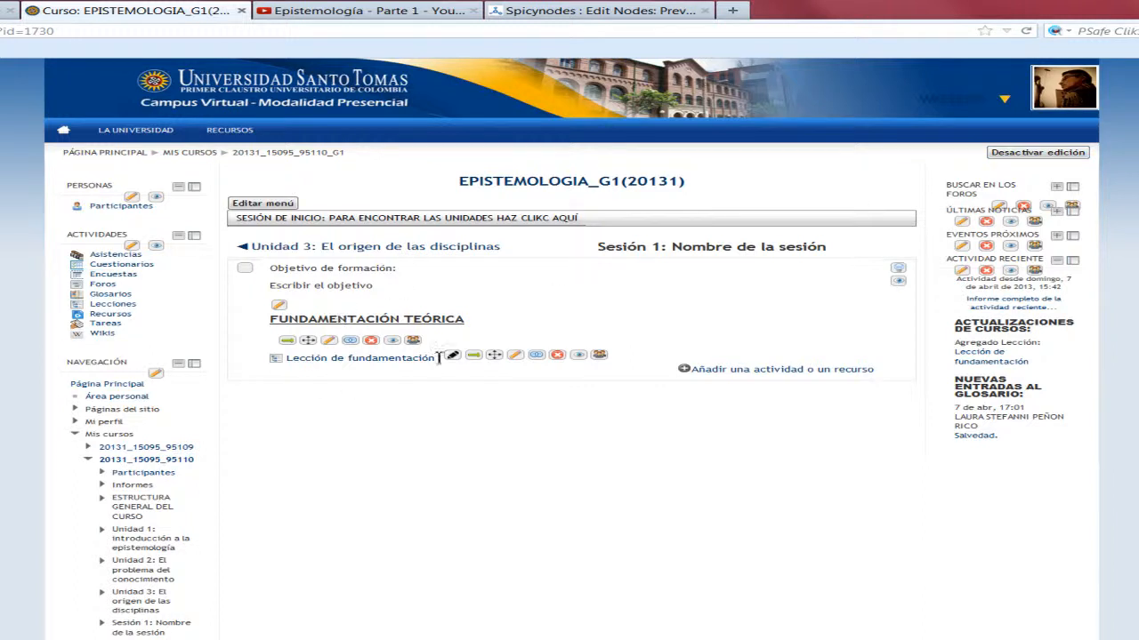
Turn off course editing and look through the "Estructura general del curso" section.
{"action": "left_click", "coordinate": [1038, 154]}
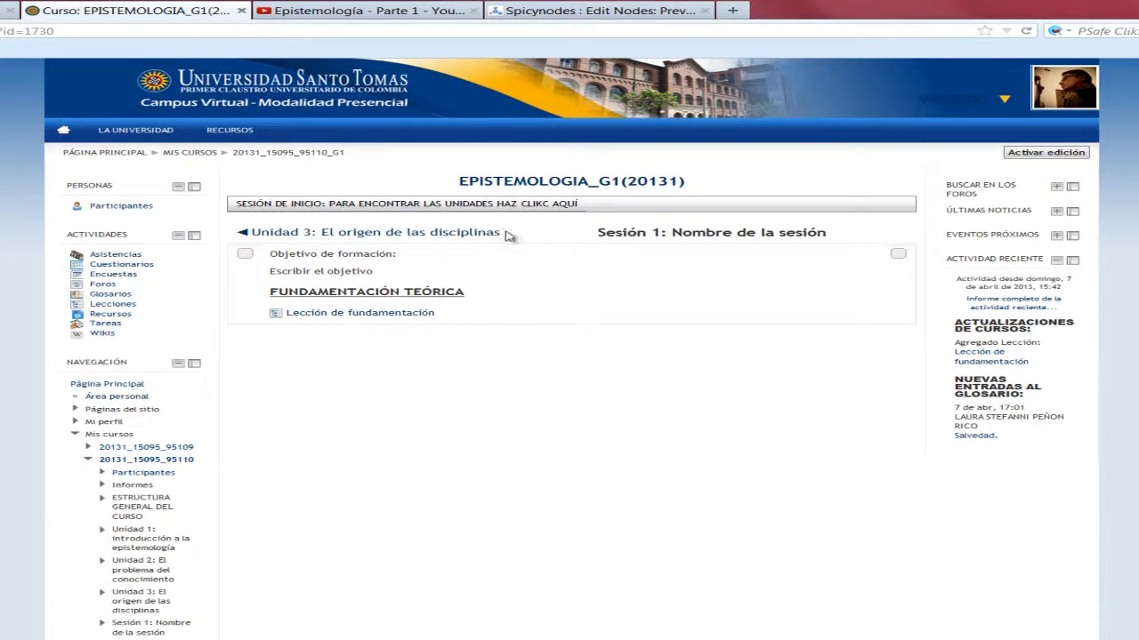
{"action": "mouse_move", "coordinate": [300, 206]}
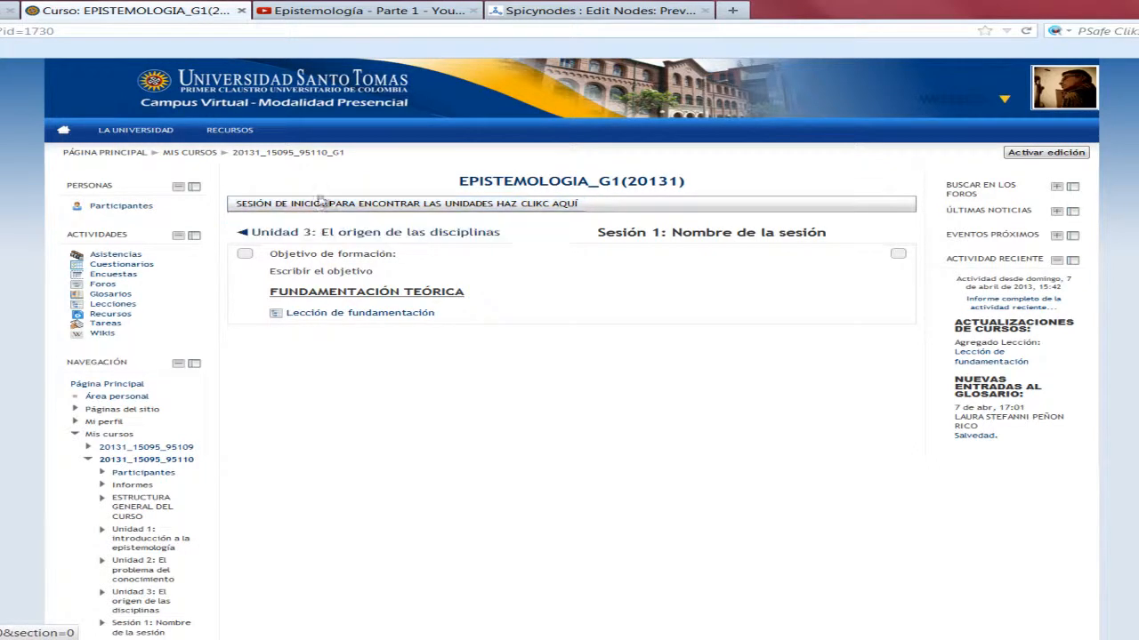
{"action": "left_click", "coordinate": [397, 204]}
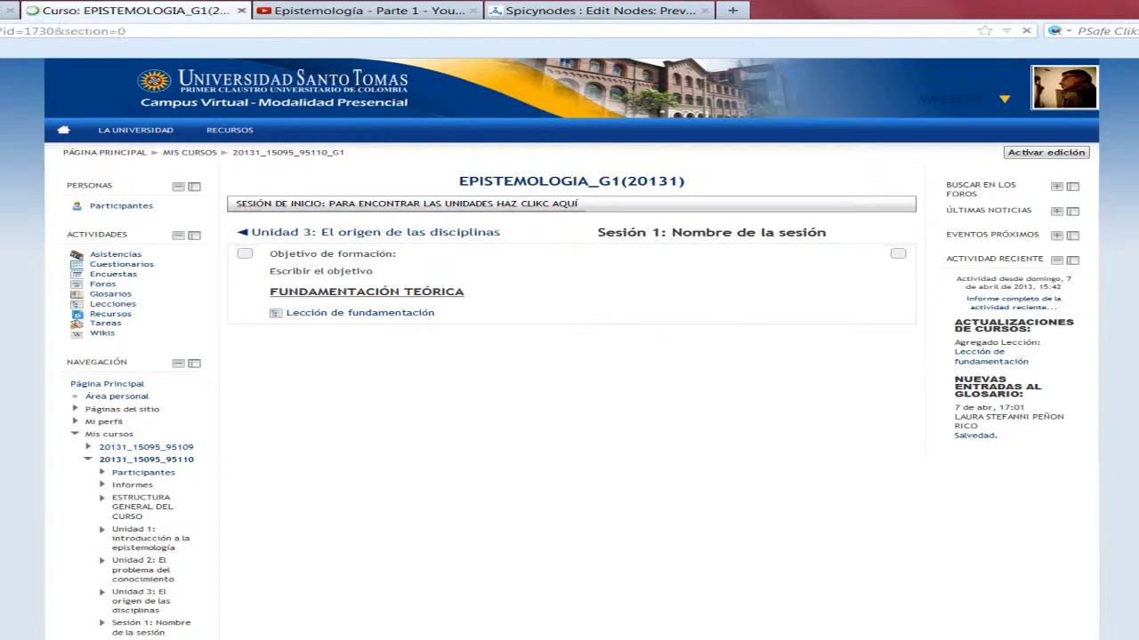
{"action": "scroll", "coordinate": [1054, 507], "scroll_direction": "down", "scroll_amount": 1}
{"action": "scroll", "coordinate": [1054, 507], "scroll_direction": "down", "scroll_amount": 3}
{"action": "scroll", "coordinate": [1054, 507], "scroll_direction": "up", "scroll_amount": 2}
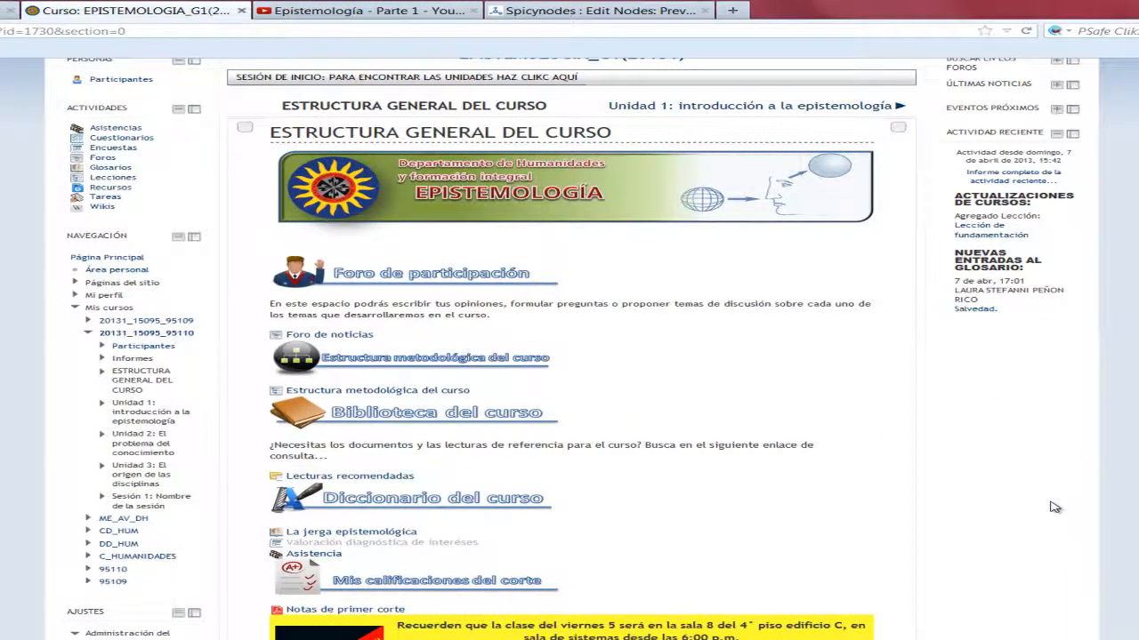
{"action": "scroll", "coordinate": [1054, 507], "scroll_direction": "up", "scroll_amount": 2}
{"action": "scroll", "coordinate": [1054, 507], "scroll_direction": "down", "scroll_amount": 4}
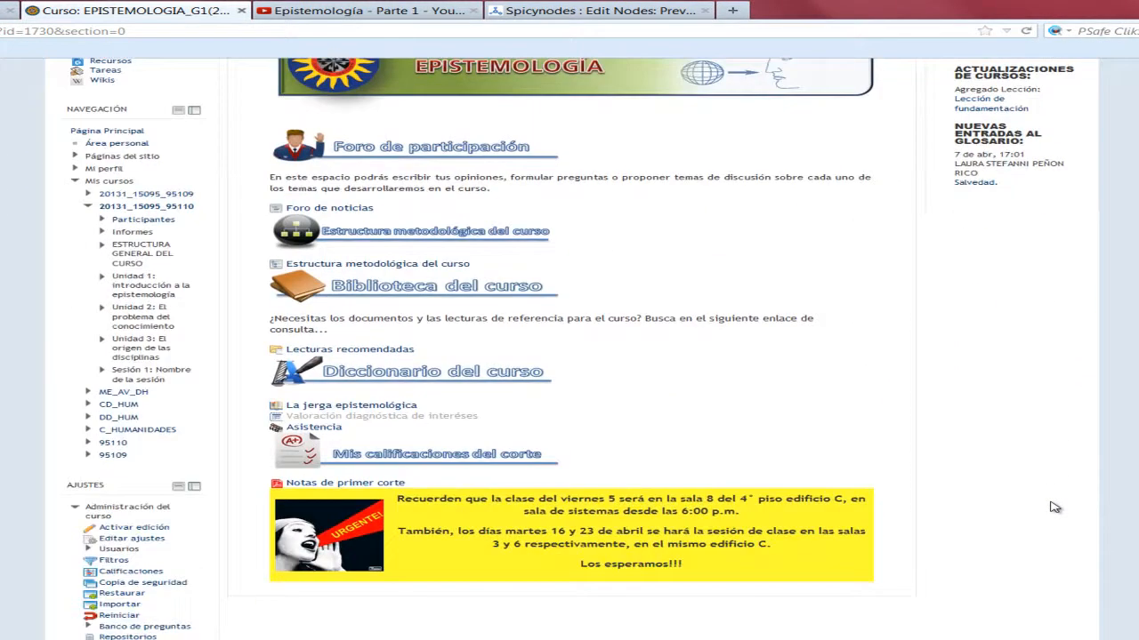
{"action": "scroll", "coordinate": [1054, 507], "scroll_direction": "up", "scroll_amount": 4}
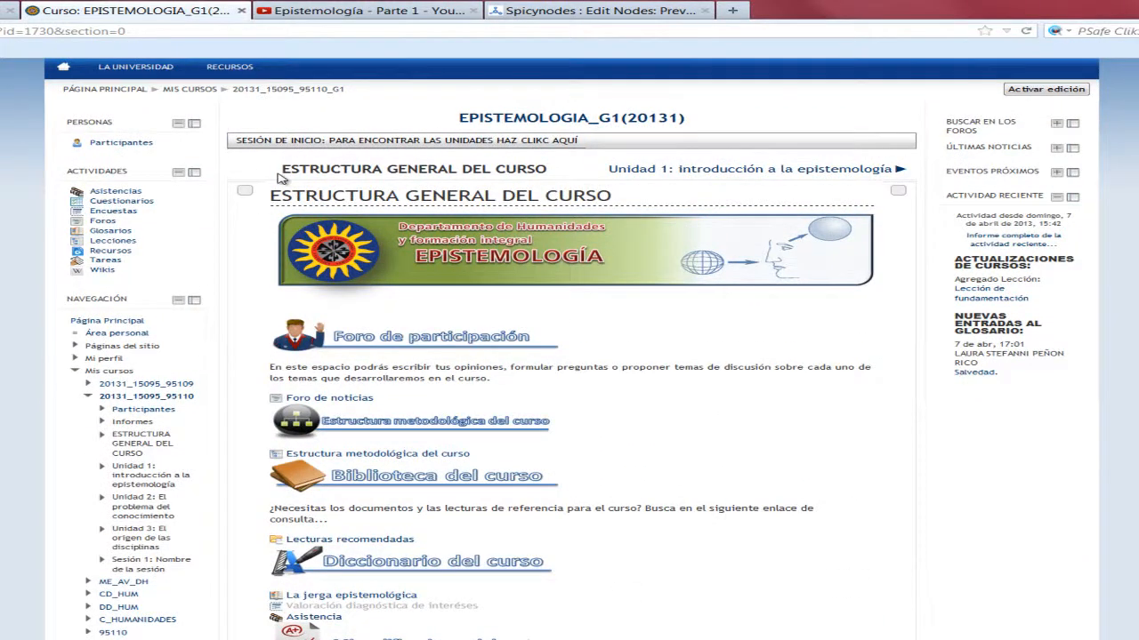
Open the lesson "Acercándonos al concepto:¿Qué es epistemología?" in Unidad 1 and view its reading and concept analysis pages.
{"action": "mouse_move", "coordinate": [294, 145]}
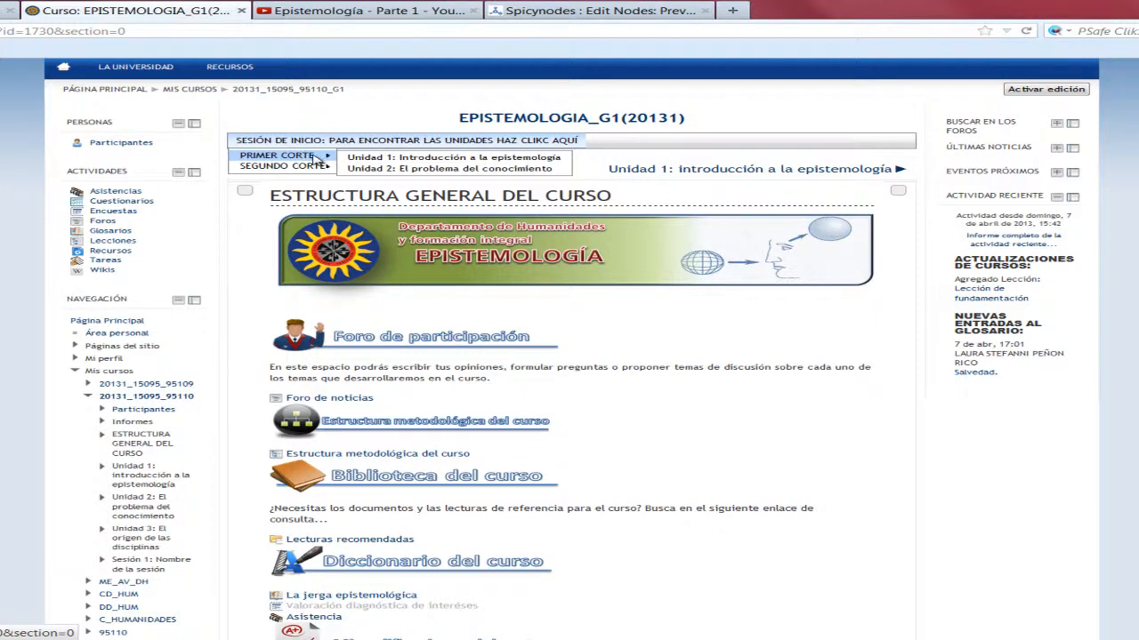
{"action": "left_click", "coordinate": [392, 162]}
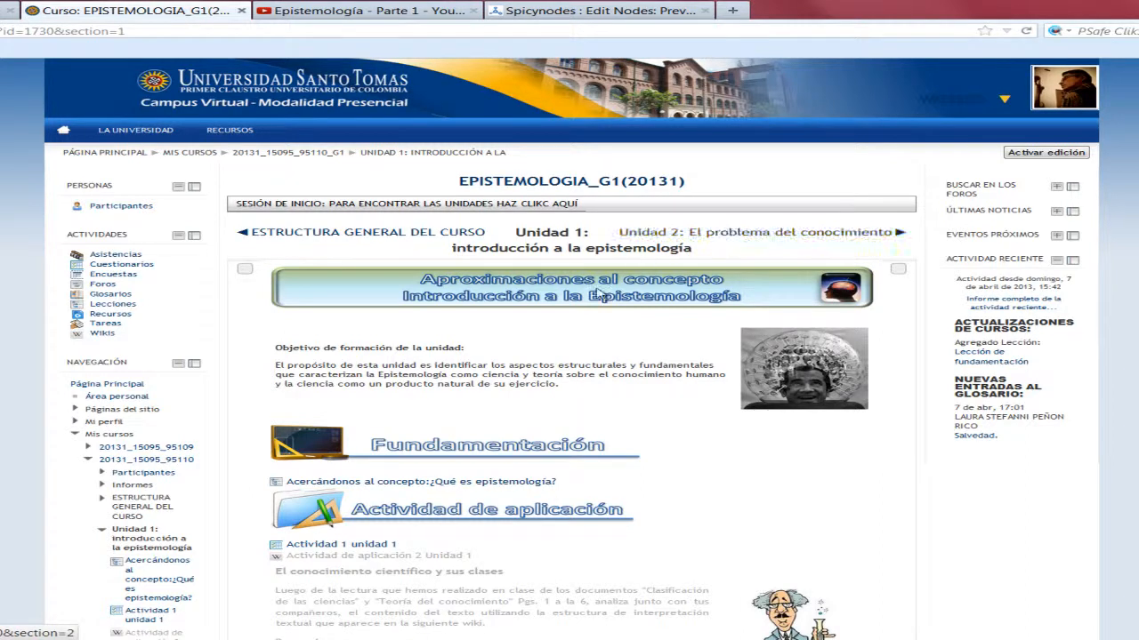
{"action": "scroll", "coordinate": [707, 461], "scroll_direction": "down", "scroll_amount": 3}
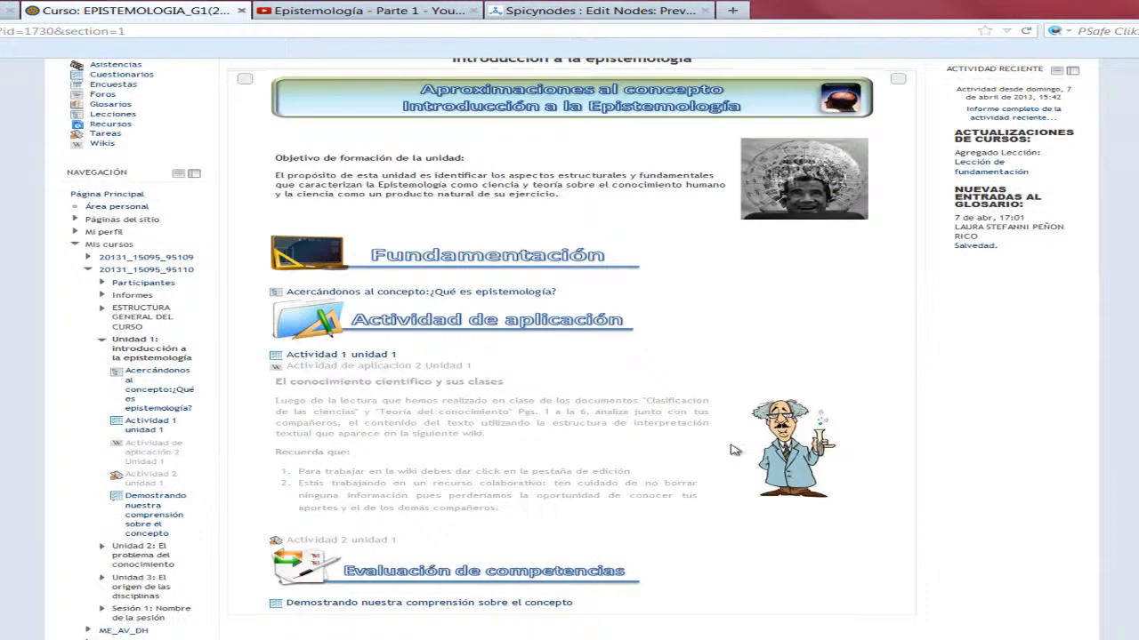
{"action": "left_click", "coordinate": [481, 295]}
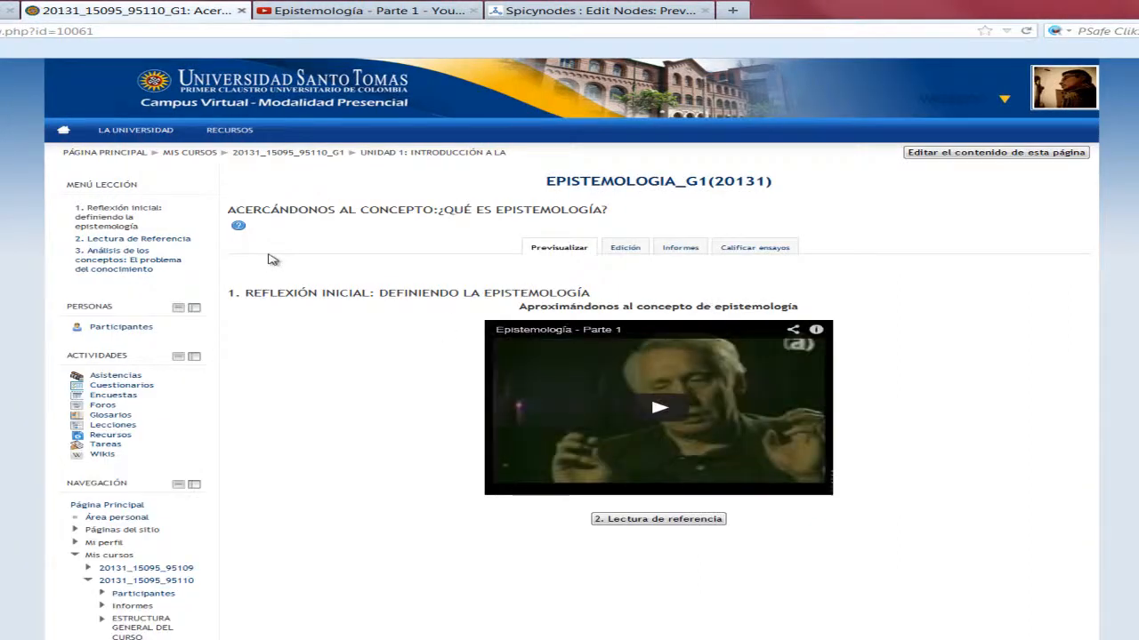
{"action": "left_click", "coordinate": [153, 242]}
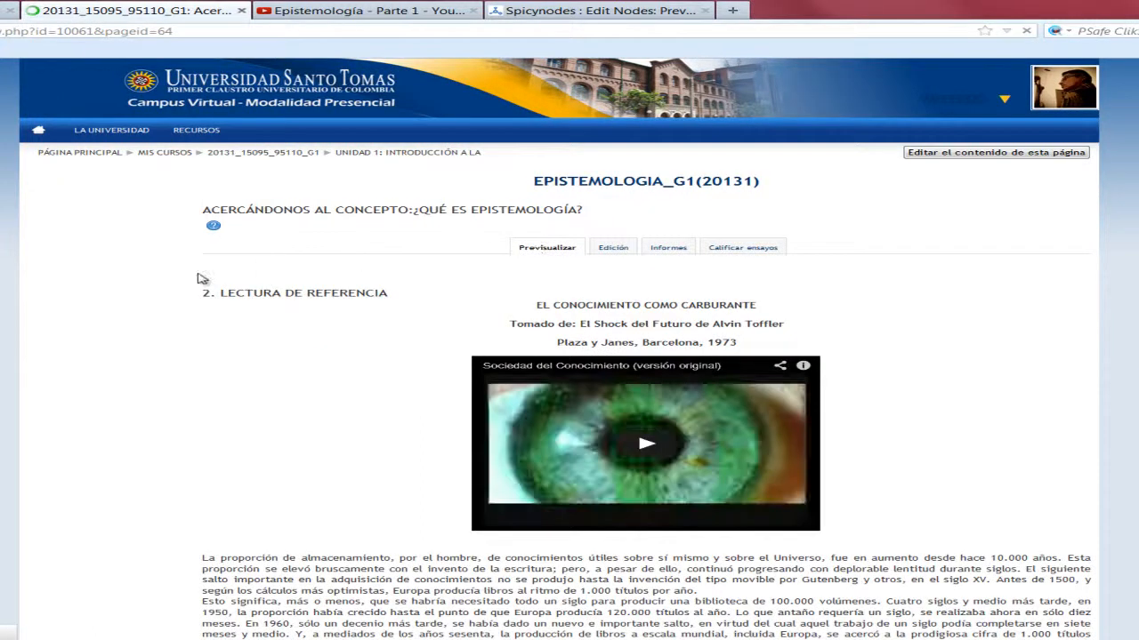
{"action": "left_click", "coordinate": [133, 264]}
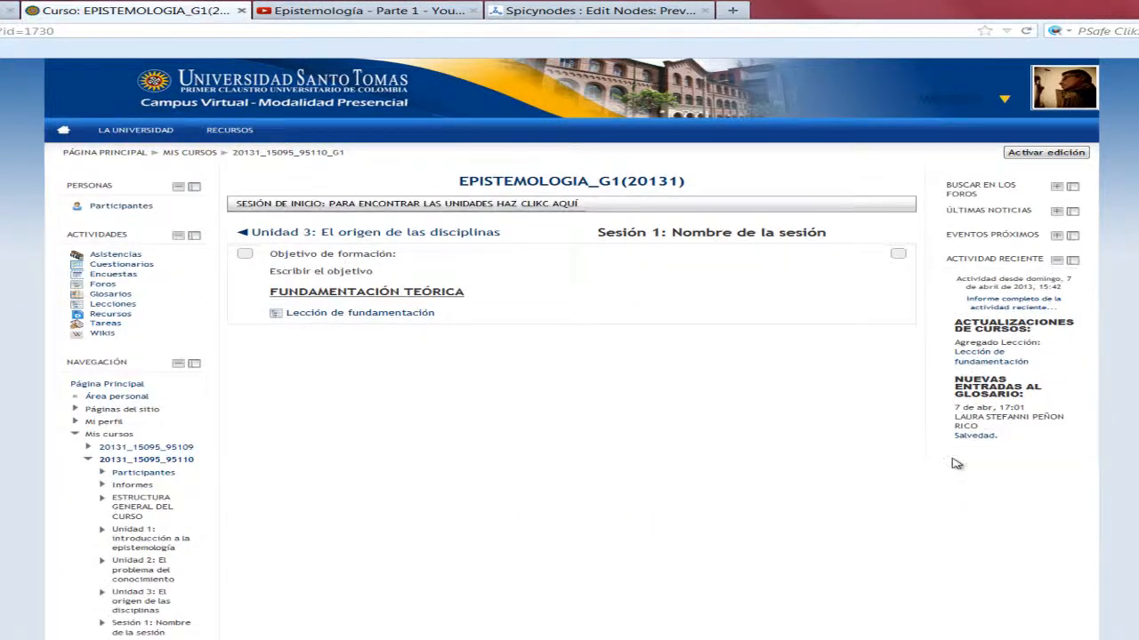
Open the "Actividad 1 unidad 1" questionnaire in Unidad 1 and display its report of student attempts.
{"action": "mouse_move", "coordinate": [327, 207]}
{"action": "mouse_move", "coordinate": [284, 219]}
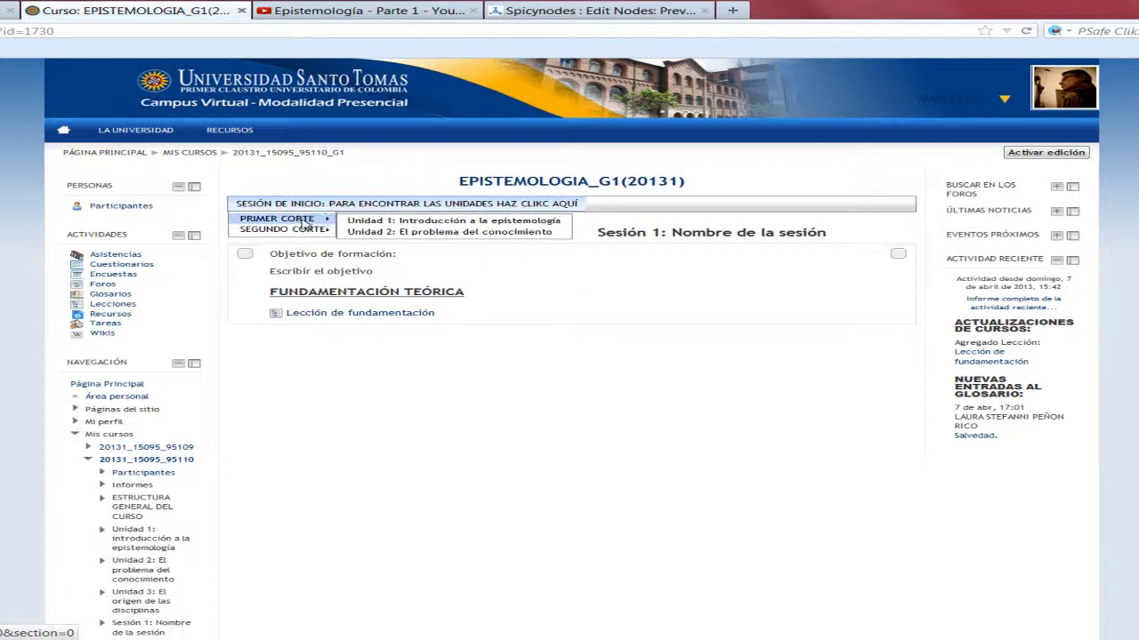
{"action": "left_click", "coordinate": [410, 220]}
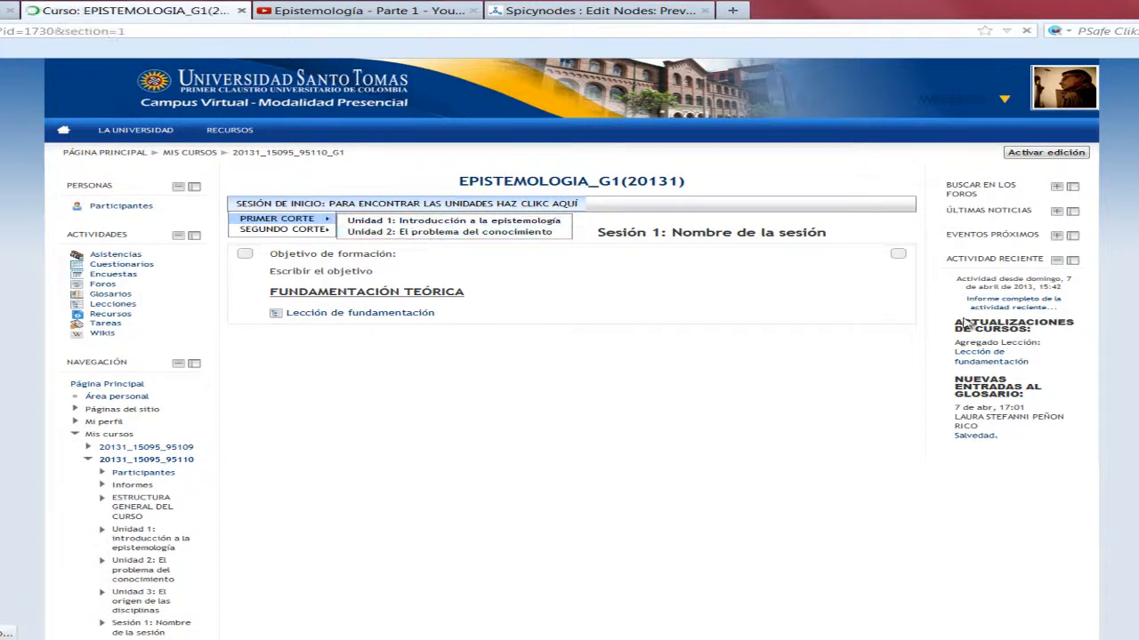
{"action": "scroll", "coordinate": [881, 355], "scroll_direction": "down", "scroll_amount": 3}
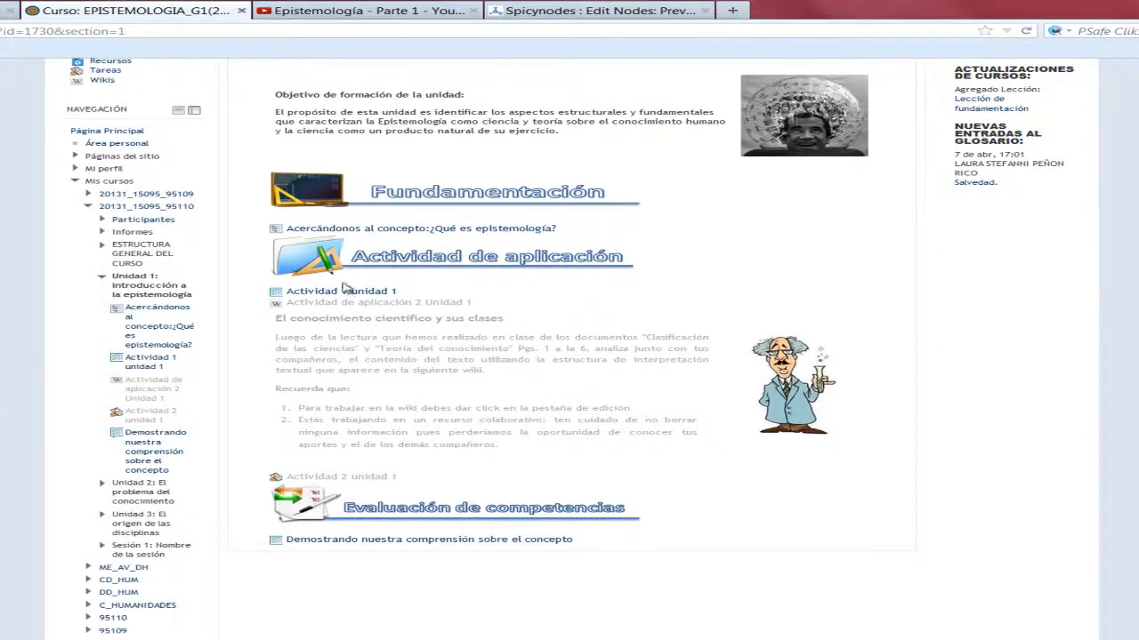
{"action": "left_click", "coordinate": [341, 293]}
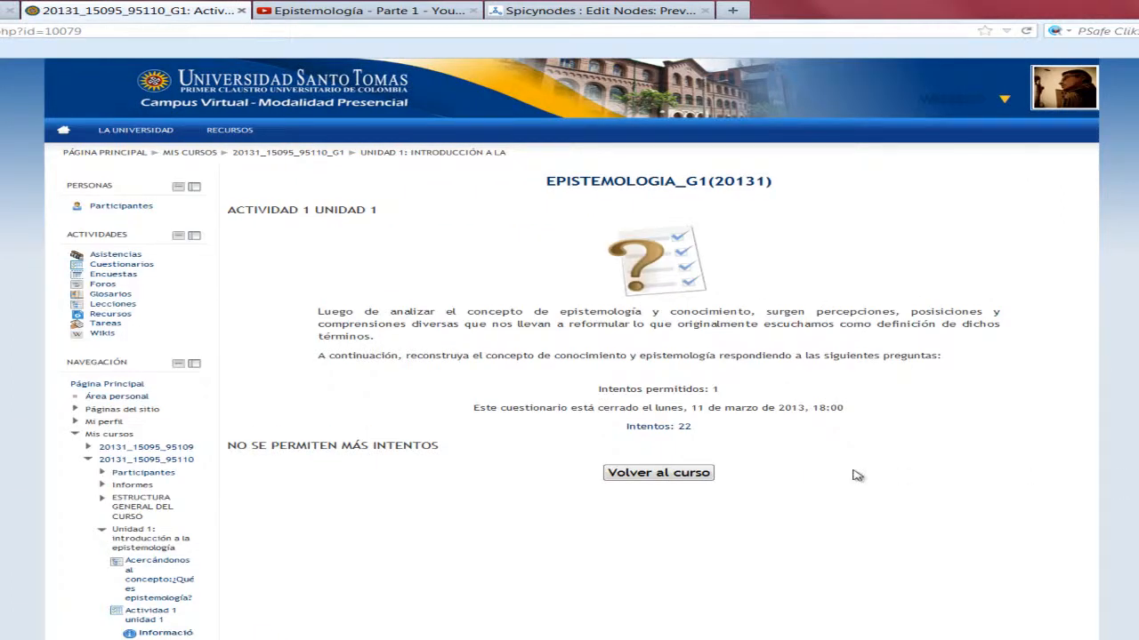
{"action": "left_click", "coordinate": [672, 428]}
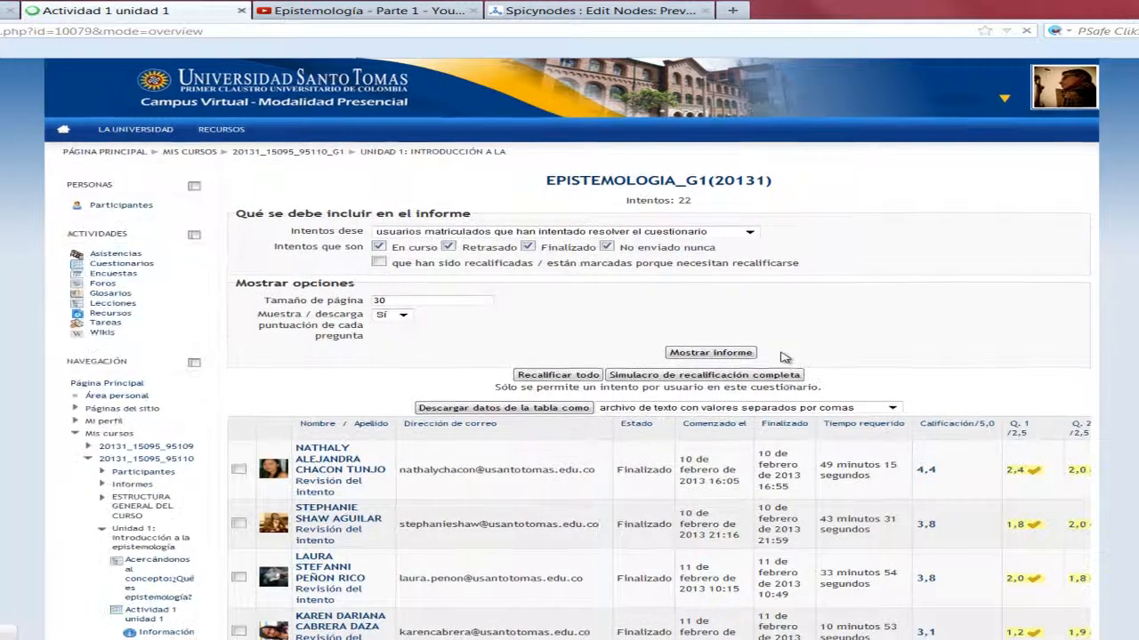
Examine the first student's graded attempt, including the answers and teacher comments, and return to the attempts report.
{"action": "scroll", "coordinate": [785, 357], "scroll_direction": "down", "scroll_amount": 3}
{"action": "left_click", "coordinate": [926, 345]}
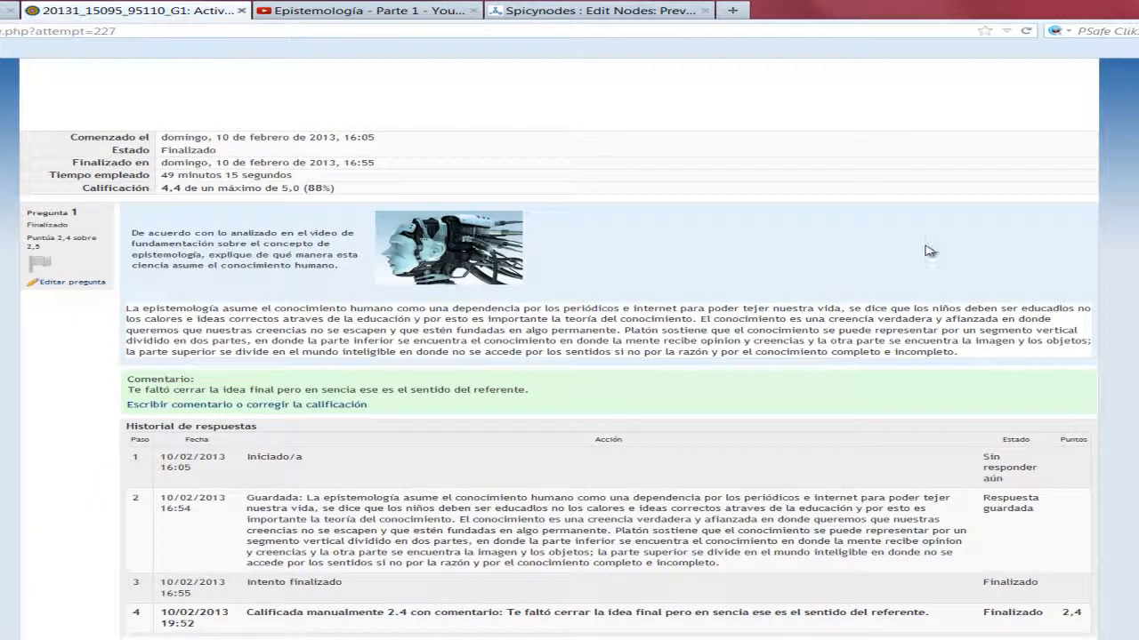
{"action": "scroll", "coordinate": [929, 251], "scroll_direction": "down", "scroll_amount": 3}
{"action": "scroll", "coordinate": [928, 251], "scroll_direction": "up", "scroll_amount": 1}
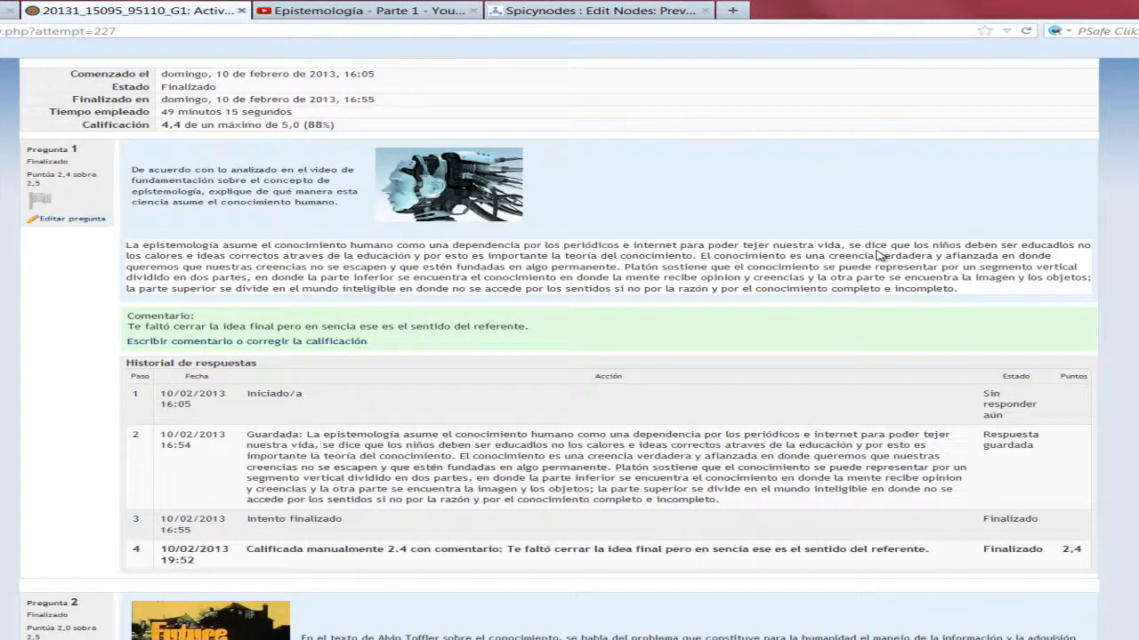
{"action": "key", "text": "alt+Left"}
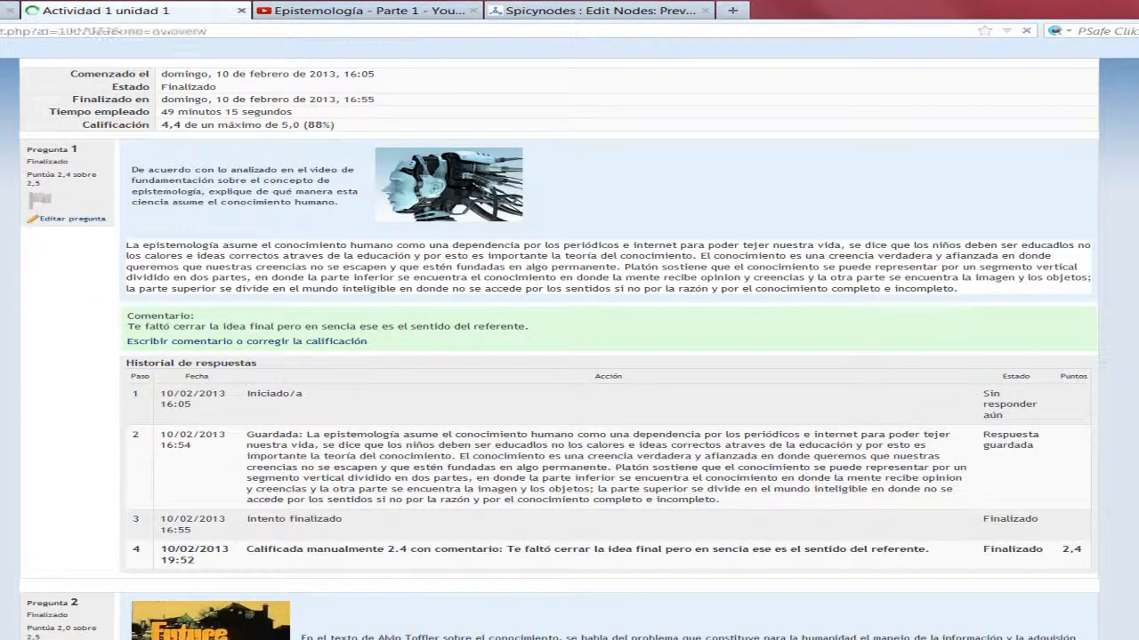
Return to the Unidad 1 page and display the attempts report of the "Demostrando nuestra comprensión sobre el concepto" questionnaire.
{"action": "scroll", "coordinate": [829, 294], "scroll_direction": "up", "scroll_amount": 3}
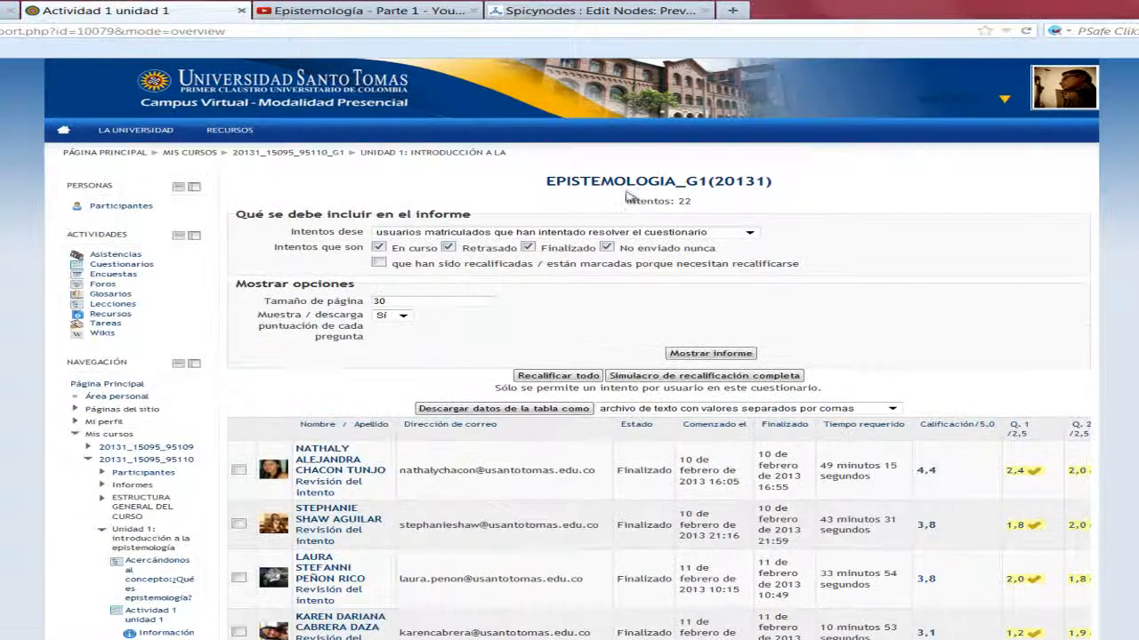
{"action": "key", "text": "alt+Left"}
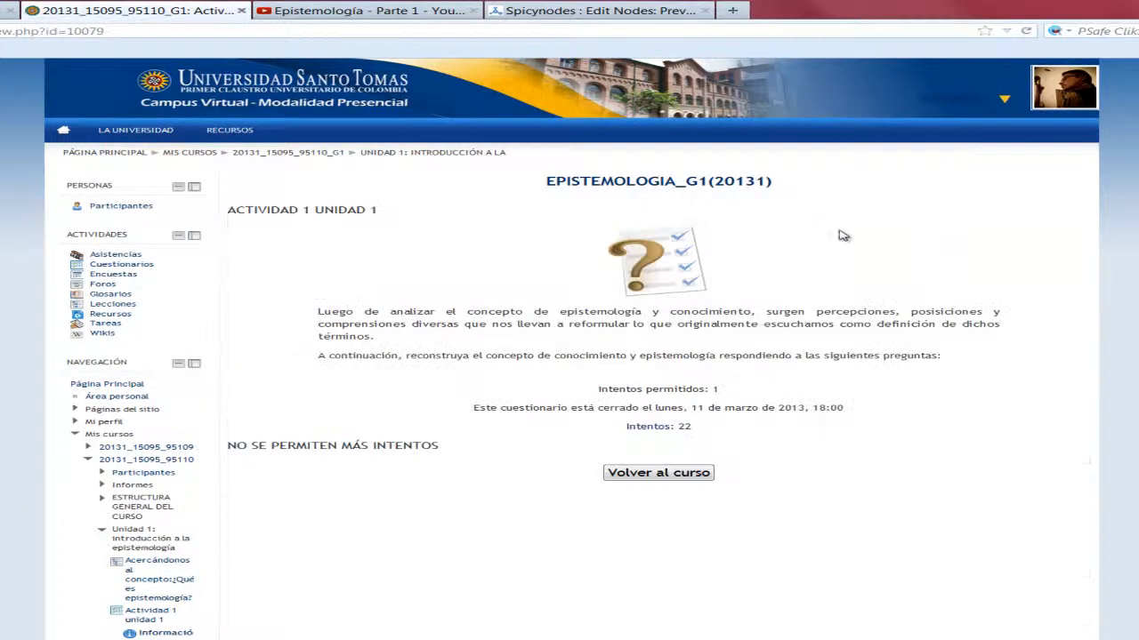
{"action": "key", "text": "alt+Left"}
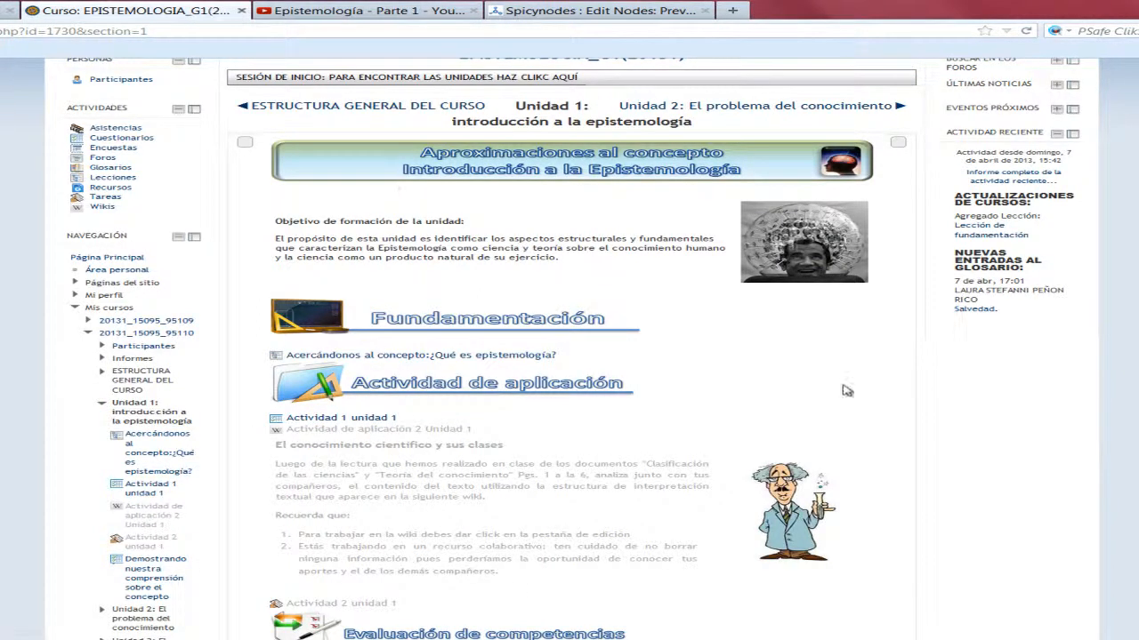
{"action": "scroll", "coordinate": [846, 389], "scroll_direction": "down", "scroll_amount": 3}
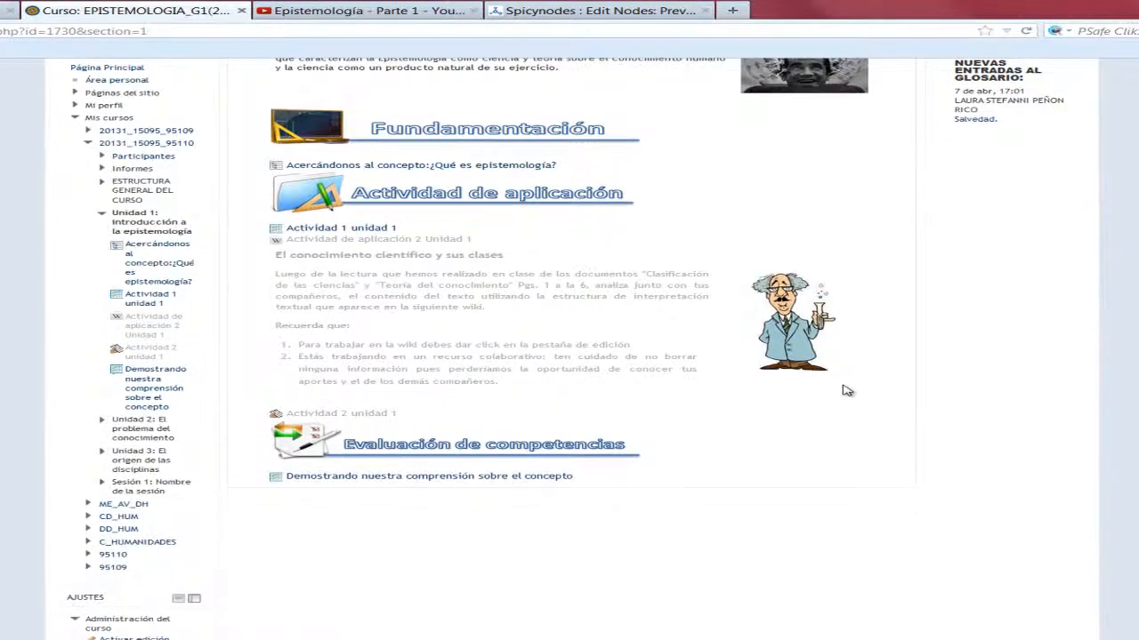
{"action": "left_click", "coordinate": [388, 481]}
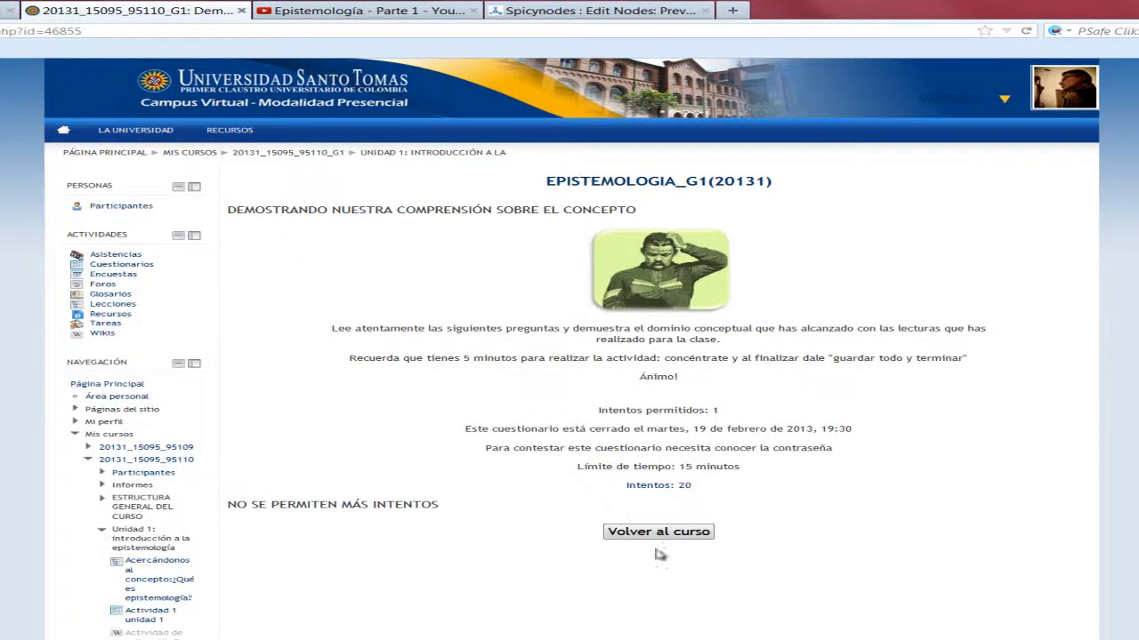
{"action": "left_click", "coordinate": [676, 487]}
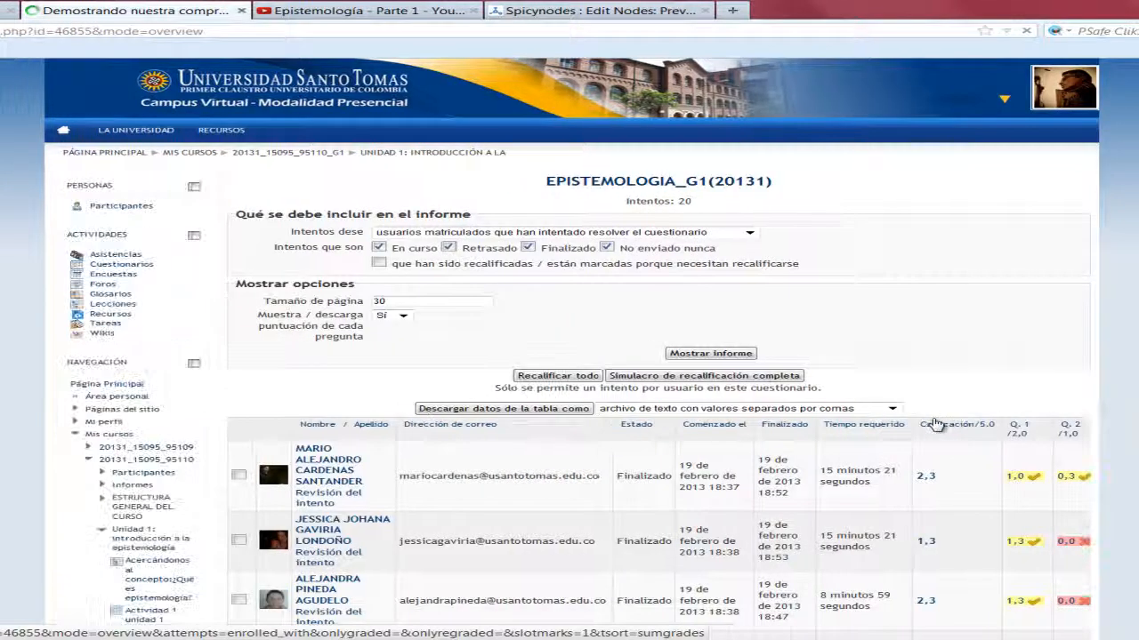
{"action": "scroll", "coordinate": [935, 423], "scroll_direction": "down", "scroll_amount": 3}
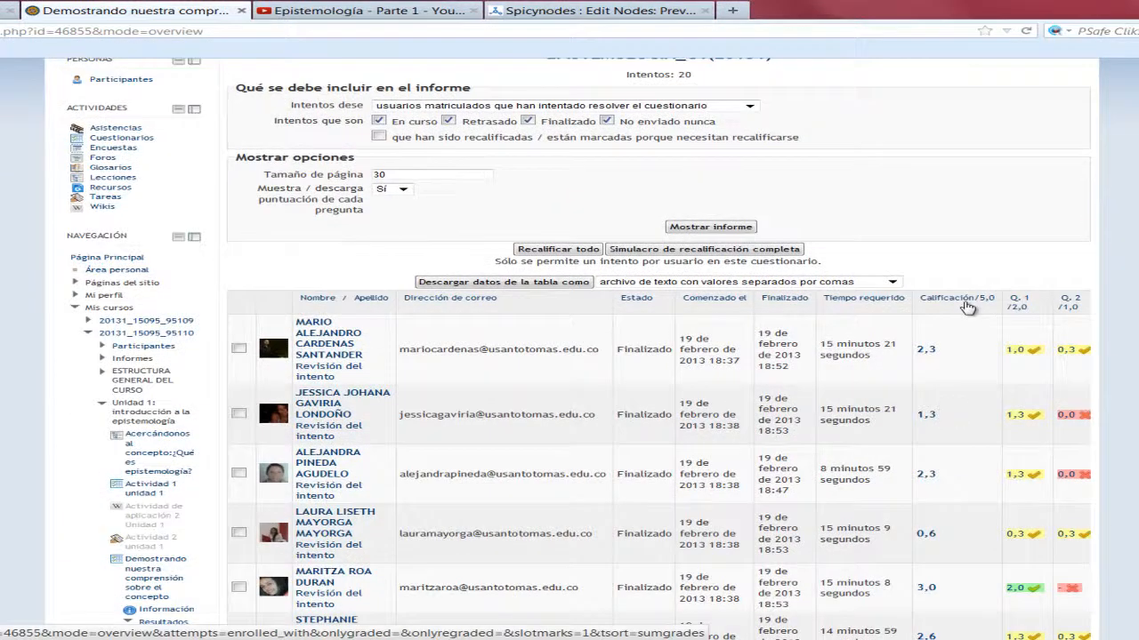
Examine the first student's graded attempt, going through questions 1 to 3 with their answers and response history.
{"action": "left_click", "coordinate": [925, 354]}
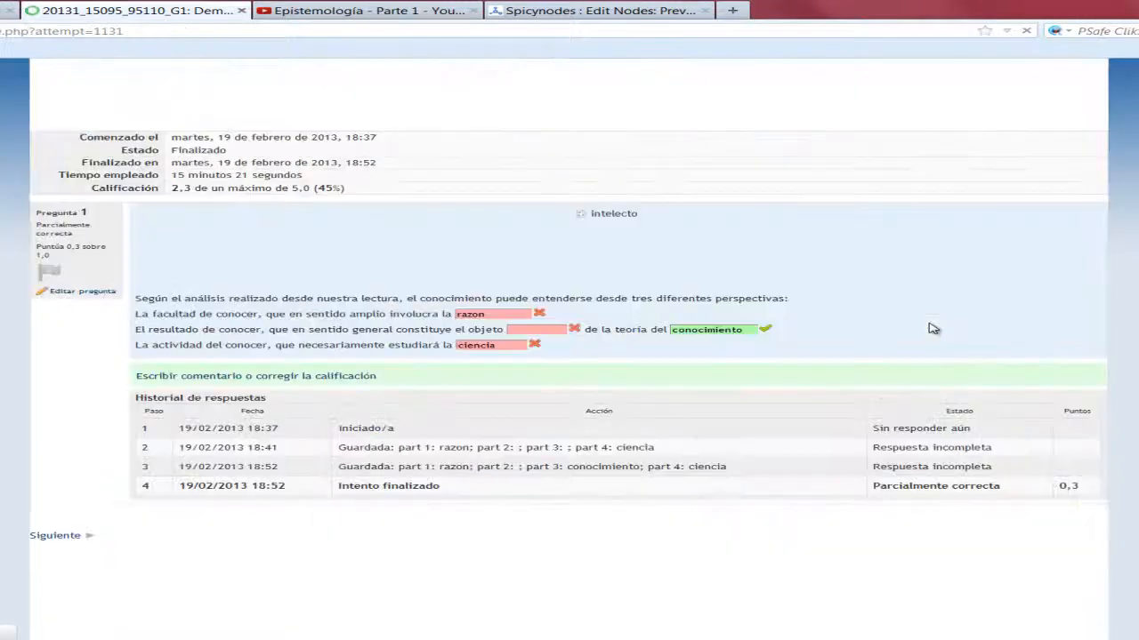
{"action": "left_click", "coordinate": [72, 537]}
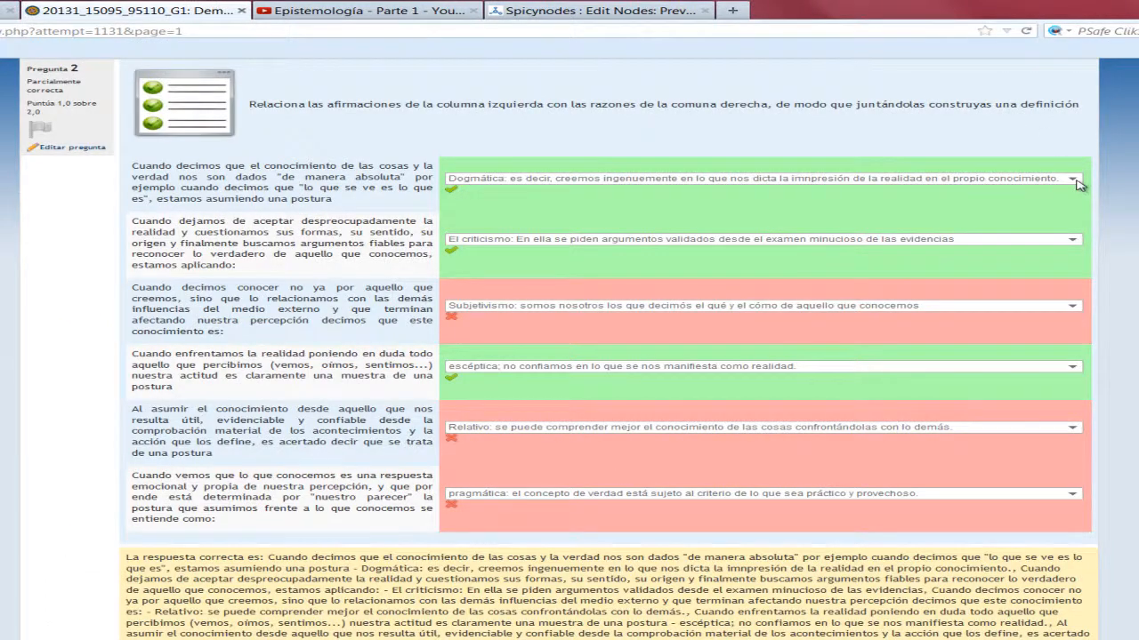
{"action": "scroll", "coordinate": [233, 334], "scroll_direction": "down", "scroll_amount": 3}
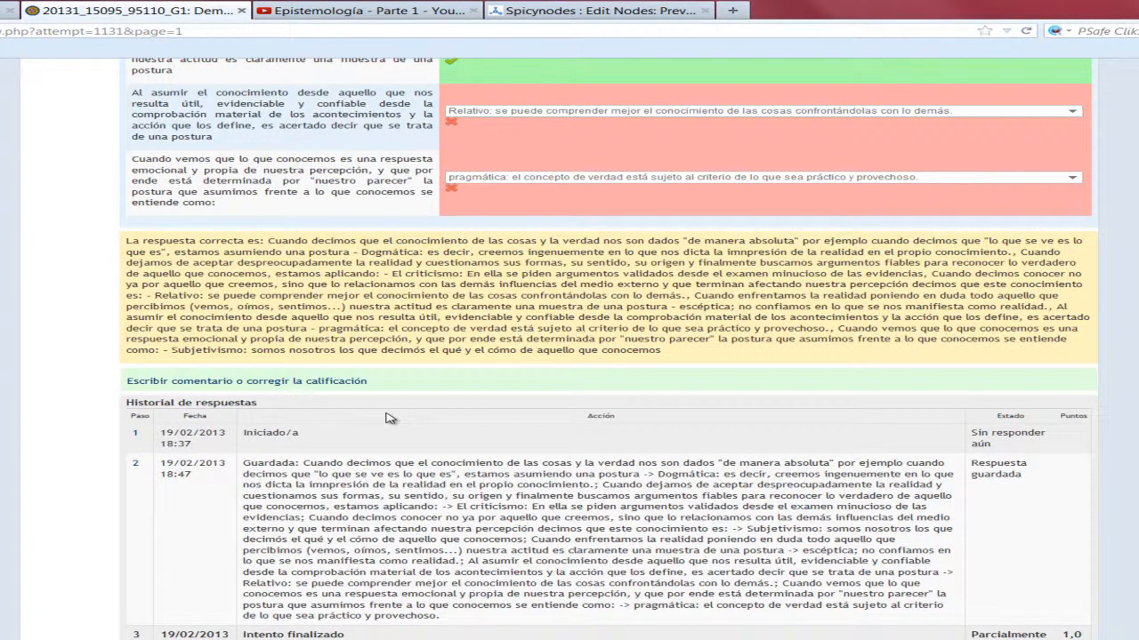
{"action": "scroll", "coordinate": [389, 418], "scroll_direction": "down", "scroll_amount": 2}
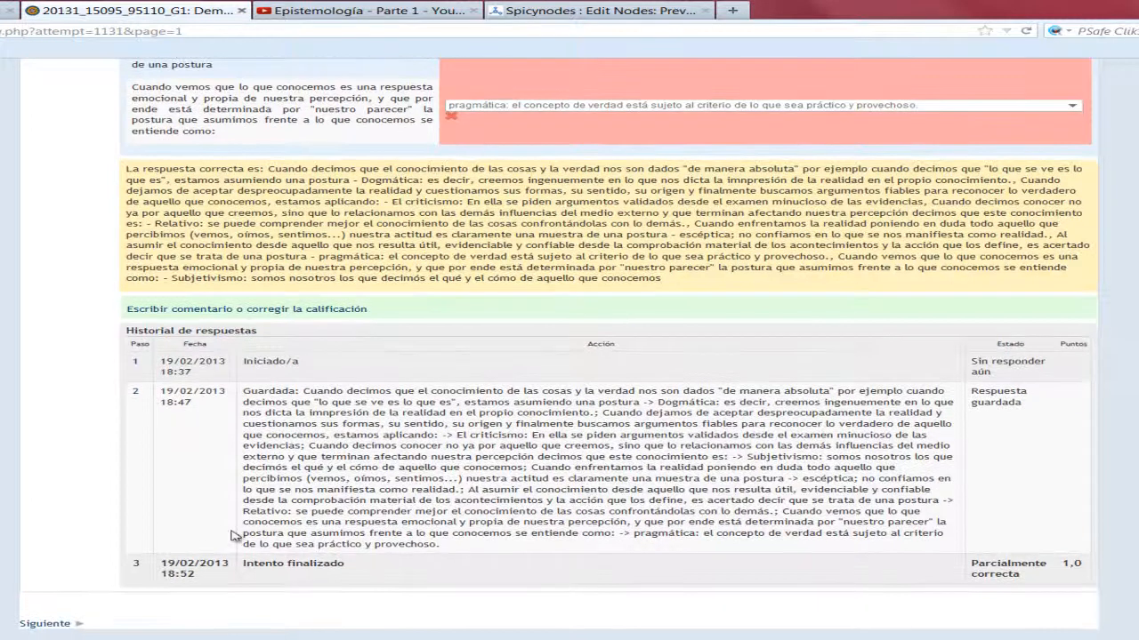
{"action": "left_click", "coordinate": [45, 623]}
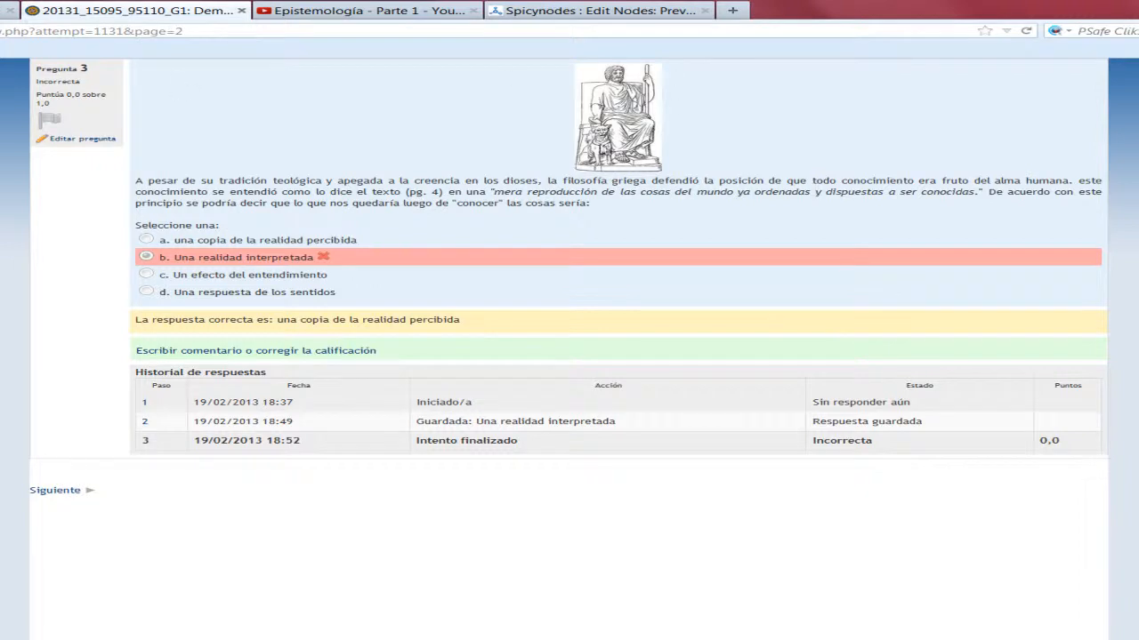
Leave the attempt review for the Unidad 1 page and look through its Fundamentación, Actividad de aplicación and Evaluación de competencias parts.
{"action": "key", "text": "alt+Left"}
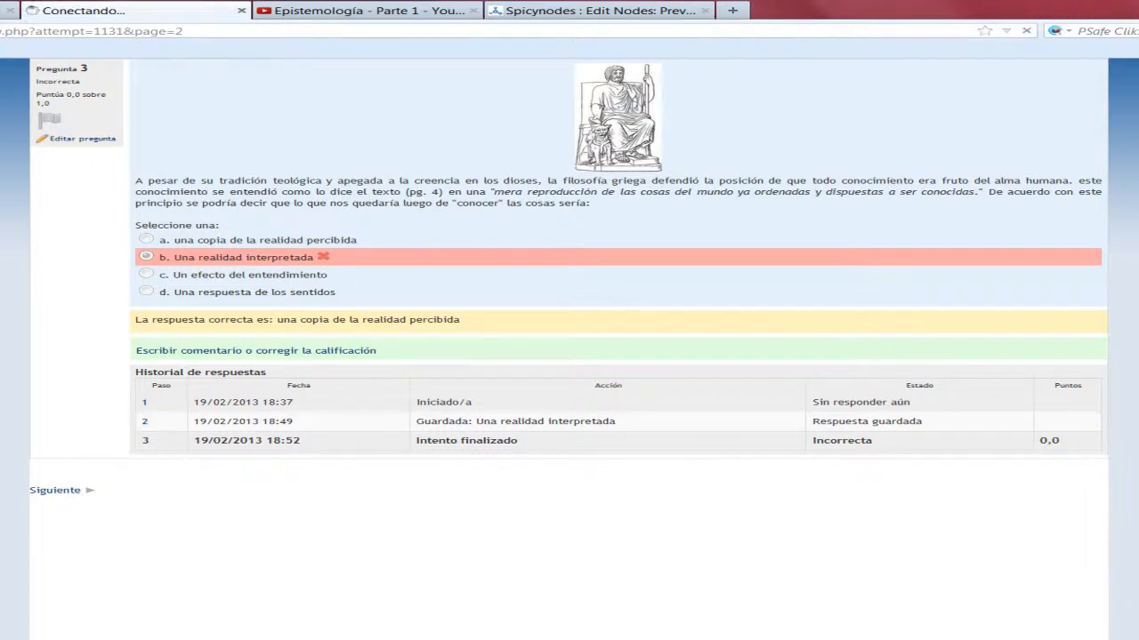
{"action": "key", "text": "alt+Left"}
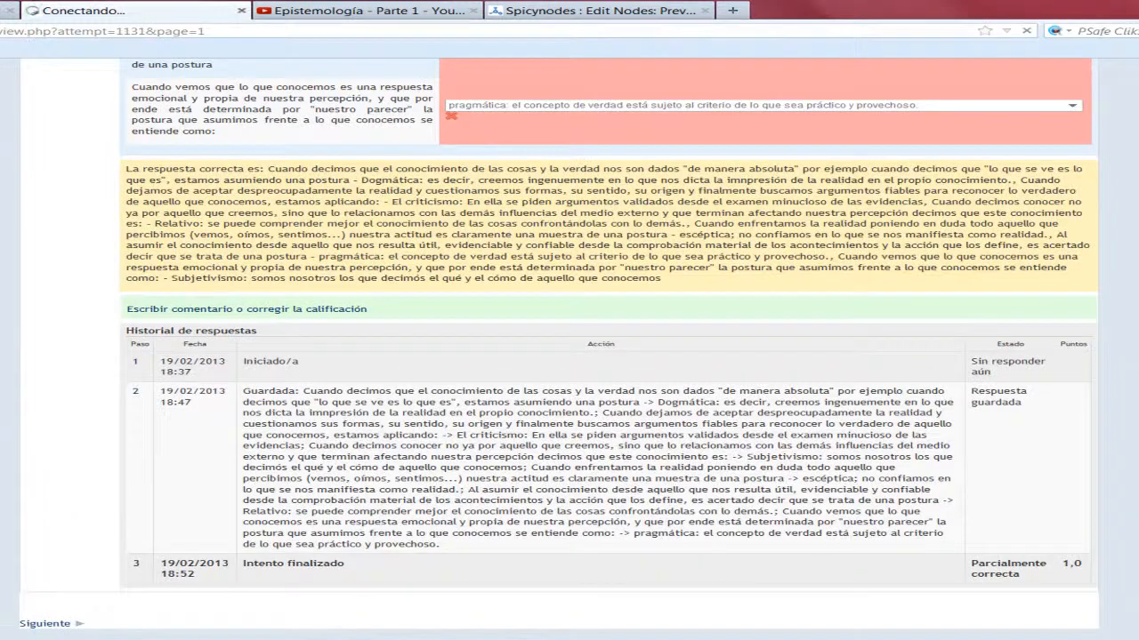
{"action": "key", "text": "alt+Left"}
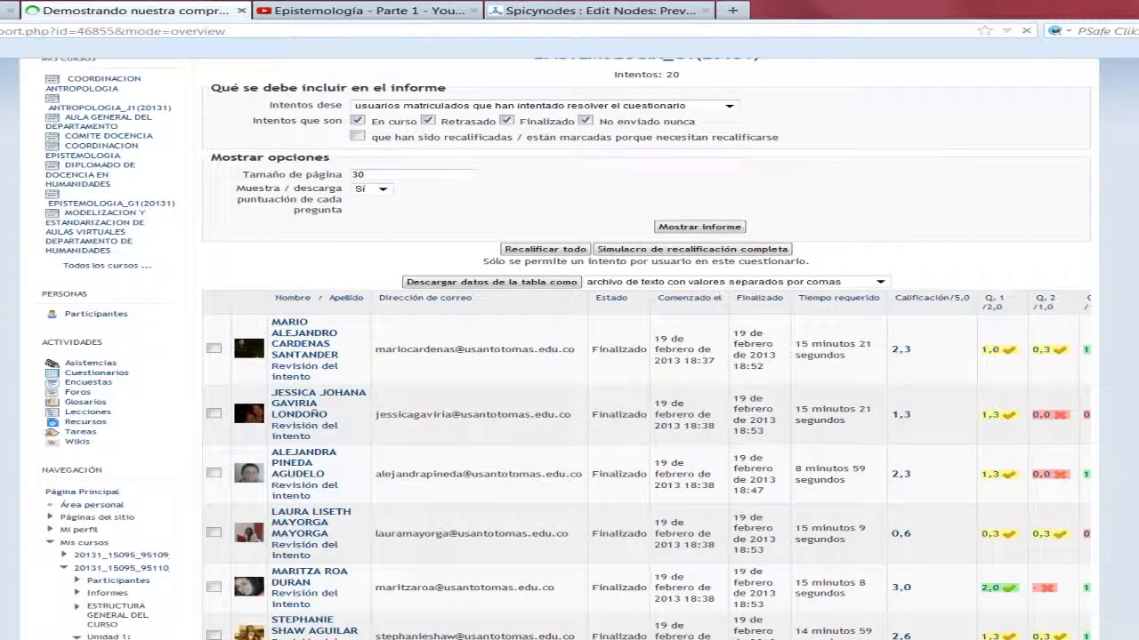
{"action": "key", "text": "alt+Left"}
{"action": "key", "text": "alt+Left"}
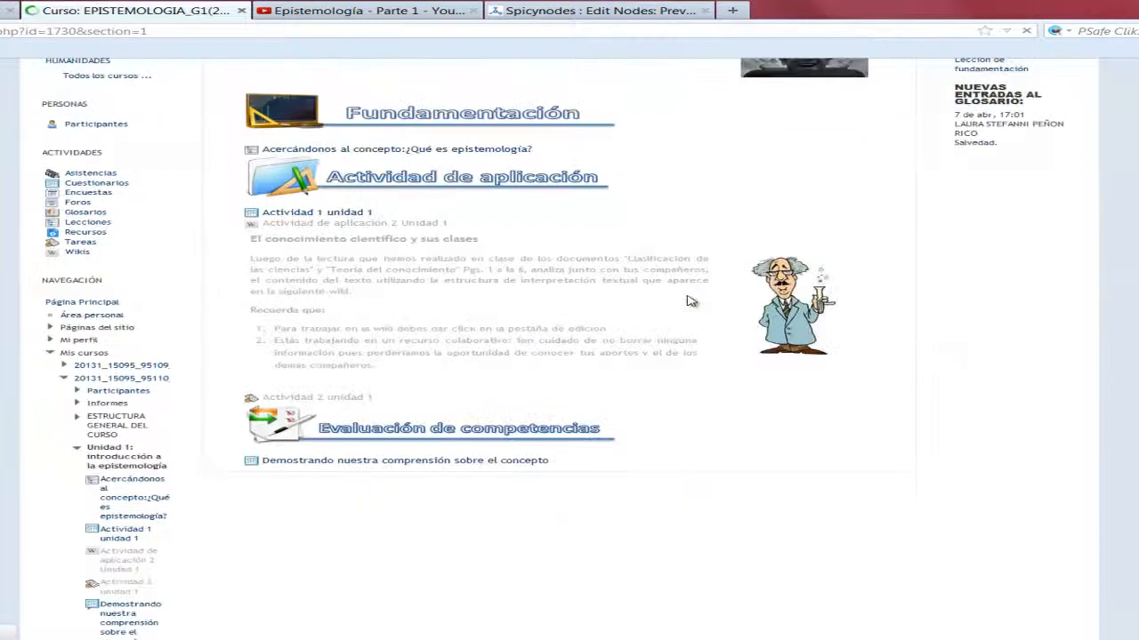
{"action": "scroll", "coordinate": [788, 475], "scroll_direction": "up", "scroll_amount": 3}
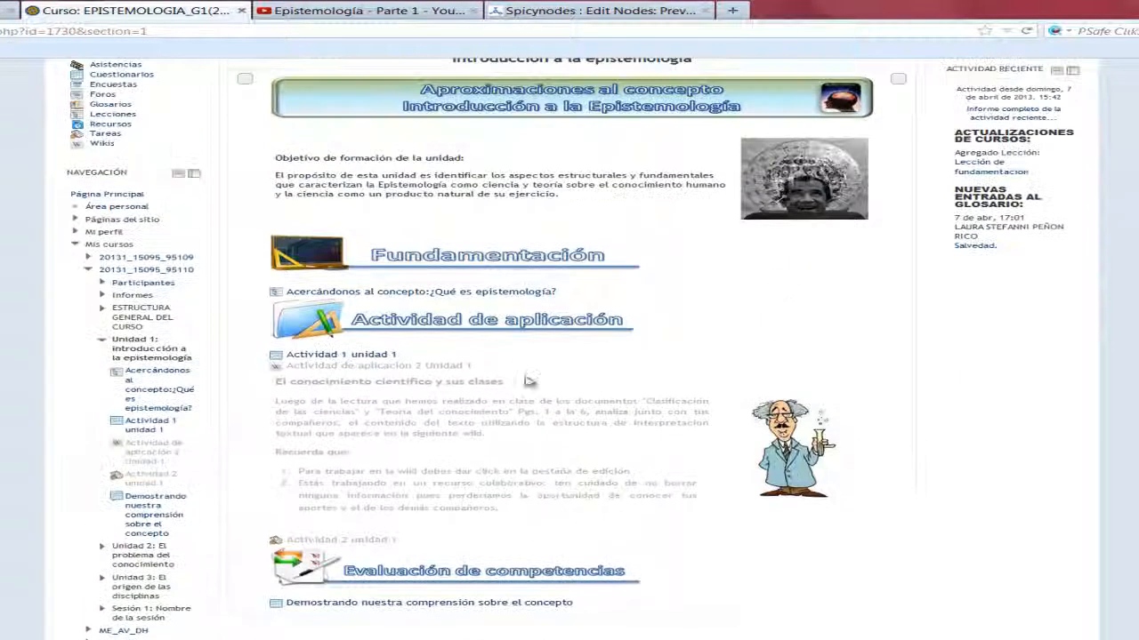
{"action": "scroll", "coordinate": [1012, 402], "scroll_direction": "up", "scroll_amount": 2}
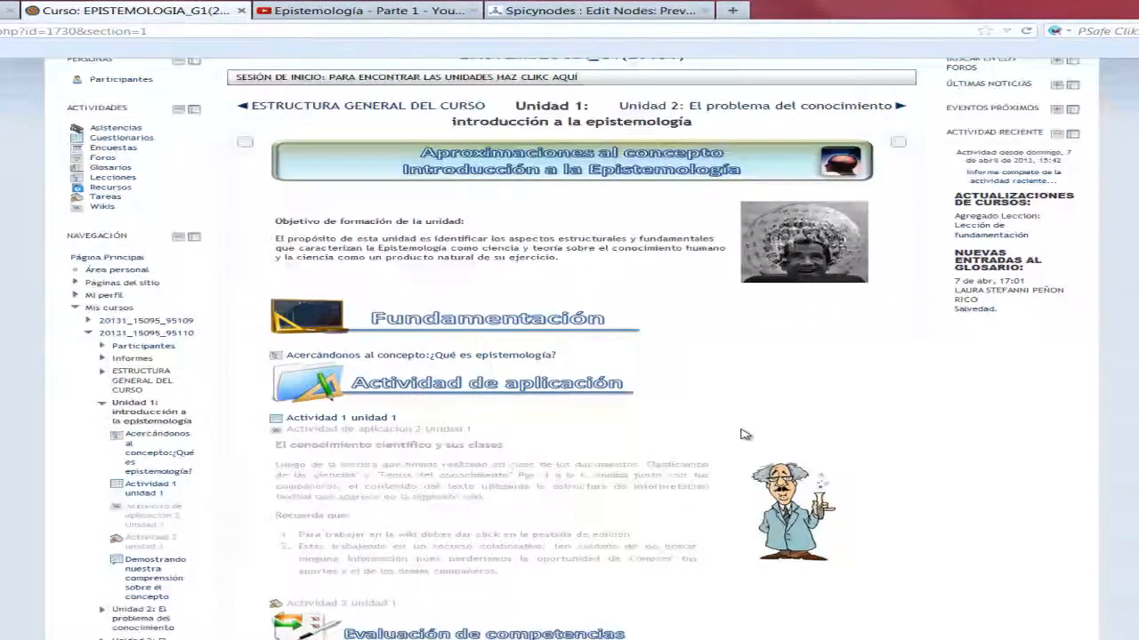
{"action": "scroll", "coordinate": [744, 433], "scroll_direction": "down", "scroll_amount": 2}
{"action": "scroll", "coordinate": [745, 433], "scroll_direction": "down", "scroll_amount": 3}
{"action": "scroll", "coordinate": [783, 444], "scroll_direction": "up", "scroll_amount": 3}
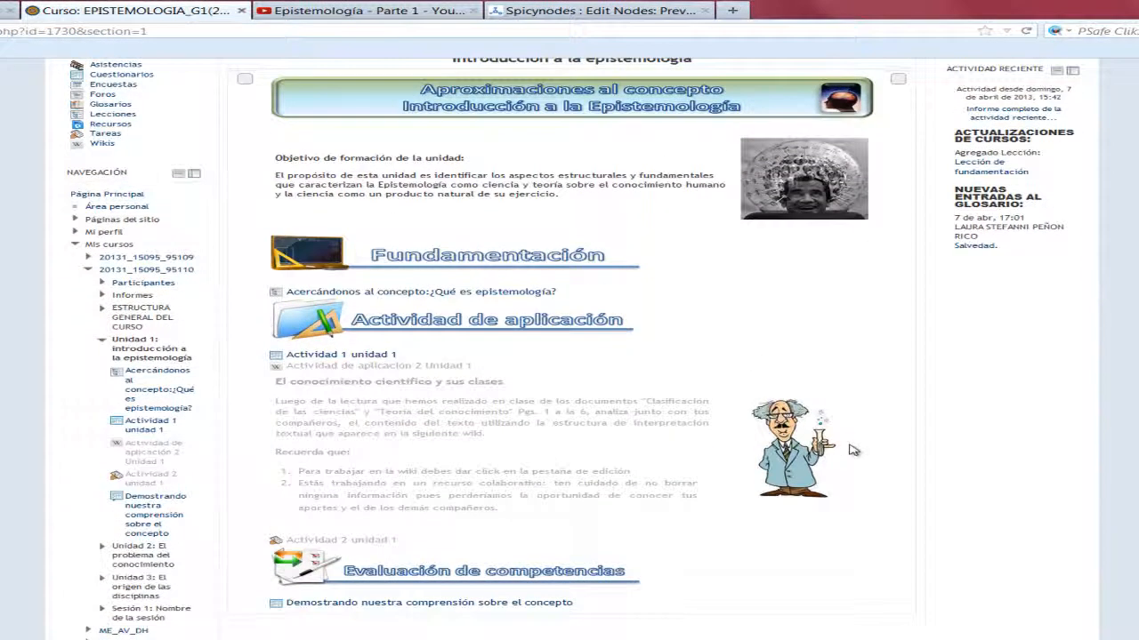
{"action": "scroll", "coordinate": [859, 438], "scroll_direction": "up", "scroll_amount": 5}
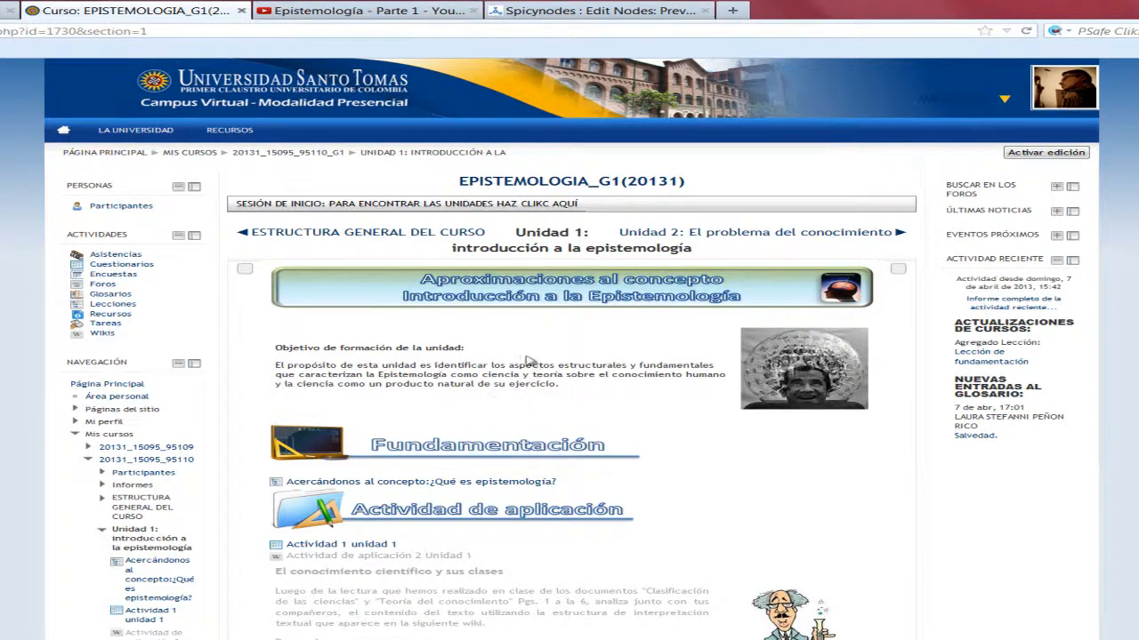
Go to the course's "Sesión de inicio" and look over its Primer corte and Segundo corte entries and the general course structure.
{"action": "left_click", "coordinate": [288, 202]}
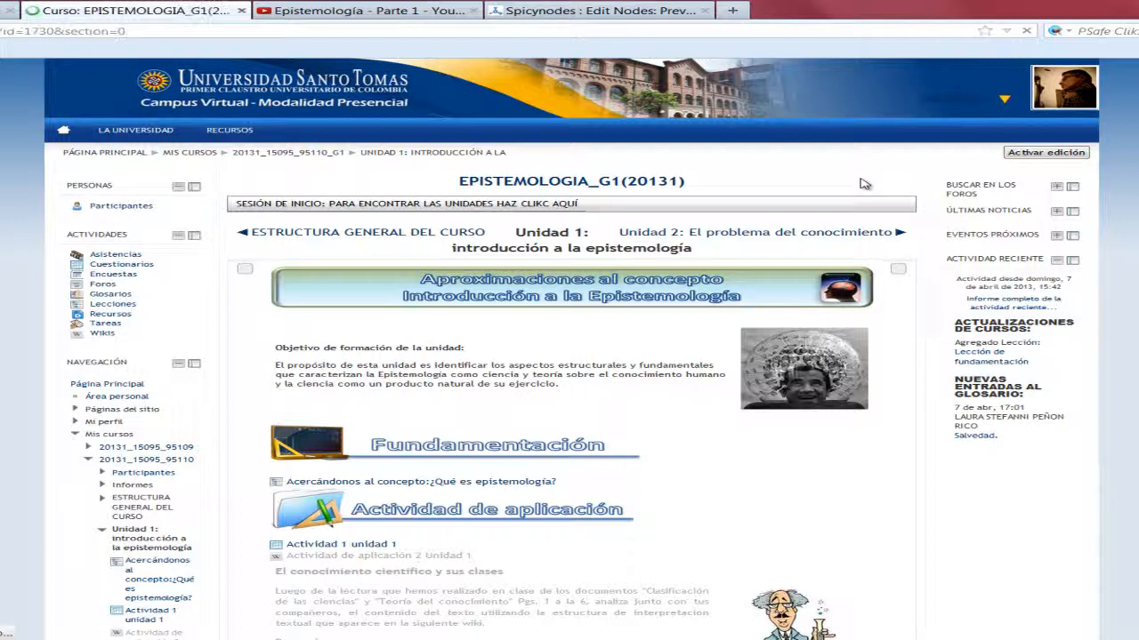
{"action": "mouse_move", "coordinate": [324, 203]}
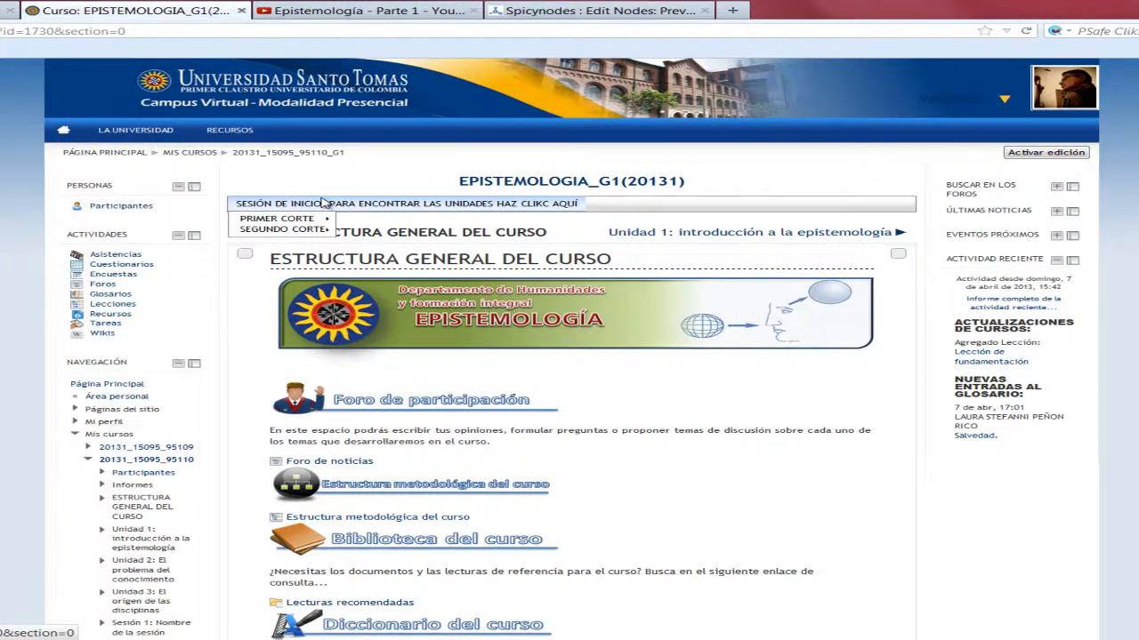
{"action": "mouse_move", "coordinate": [305, 223]}
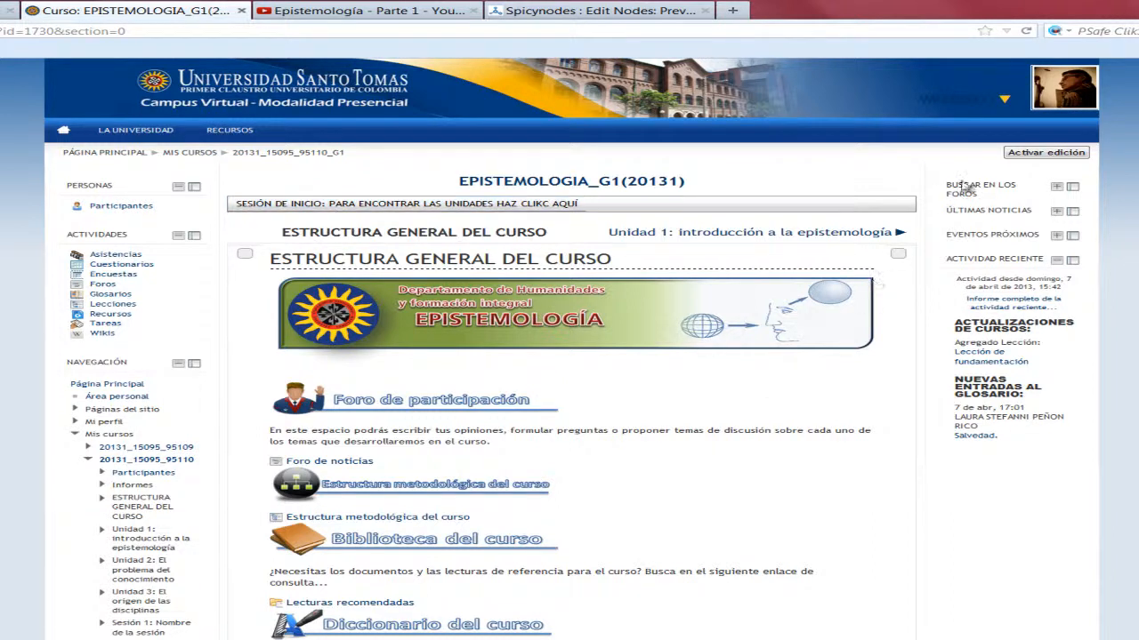
{"action": "scroll", "coordinate": [734, 342], "scroll_direction": "down", "scroll_amount": 3}
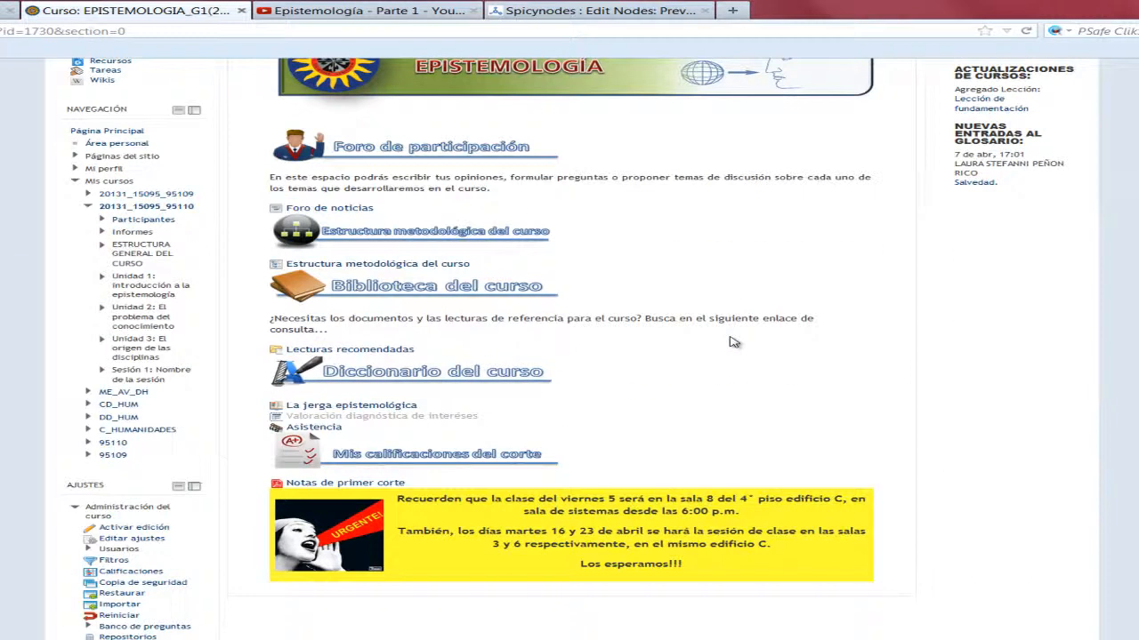
{"action": "scroll", "coordinate": [734, 341], "scroll_direction": "up", "scroll_amount": 3}
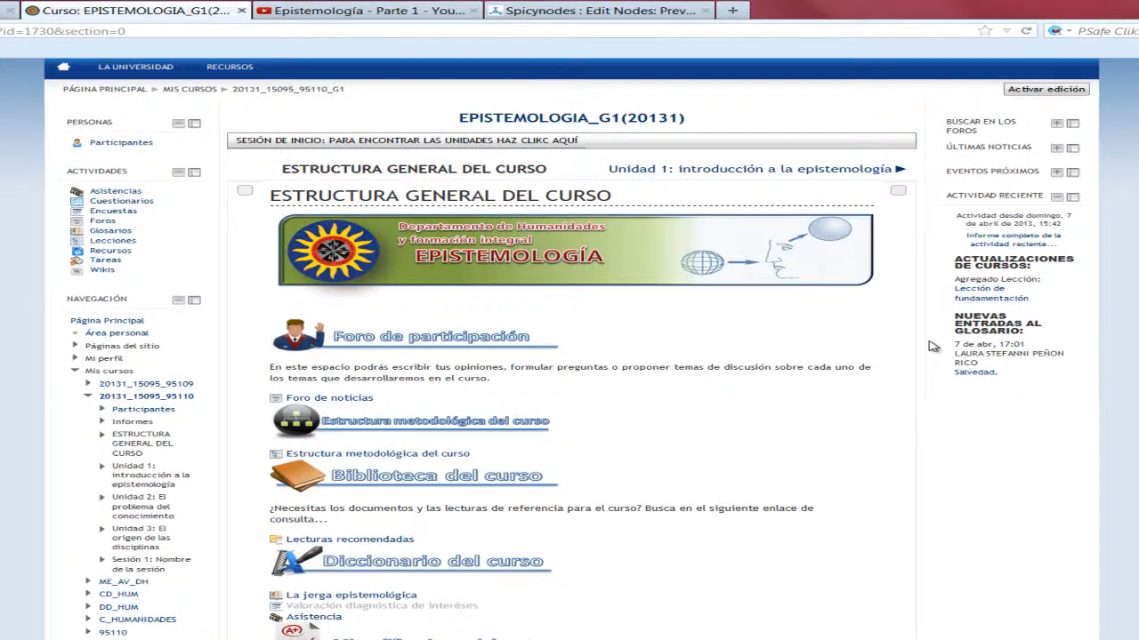